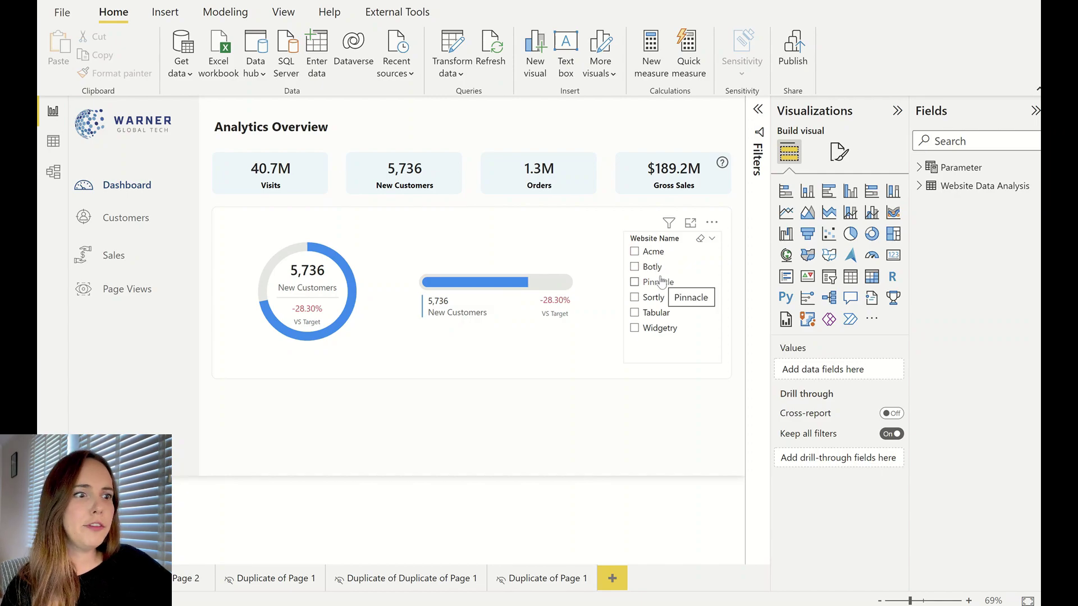
- Filter the page to Acme, Botly, Pinnacle, Sortly, Tabular and Widgetry in turn, then clear the filter
click(654, 256)
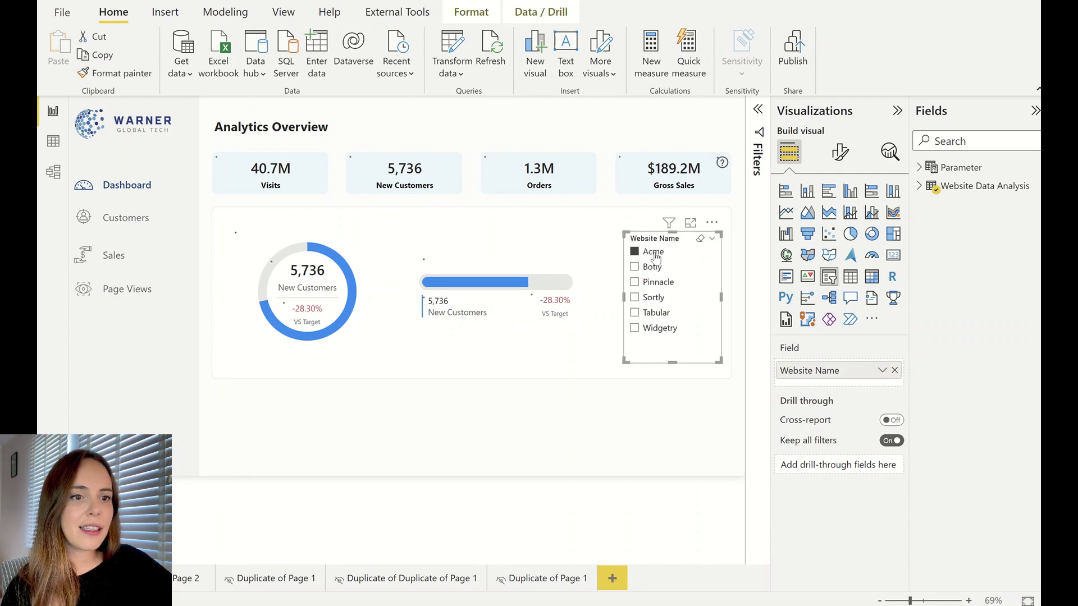
click(661, 268)
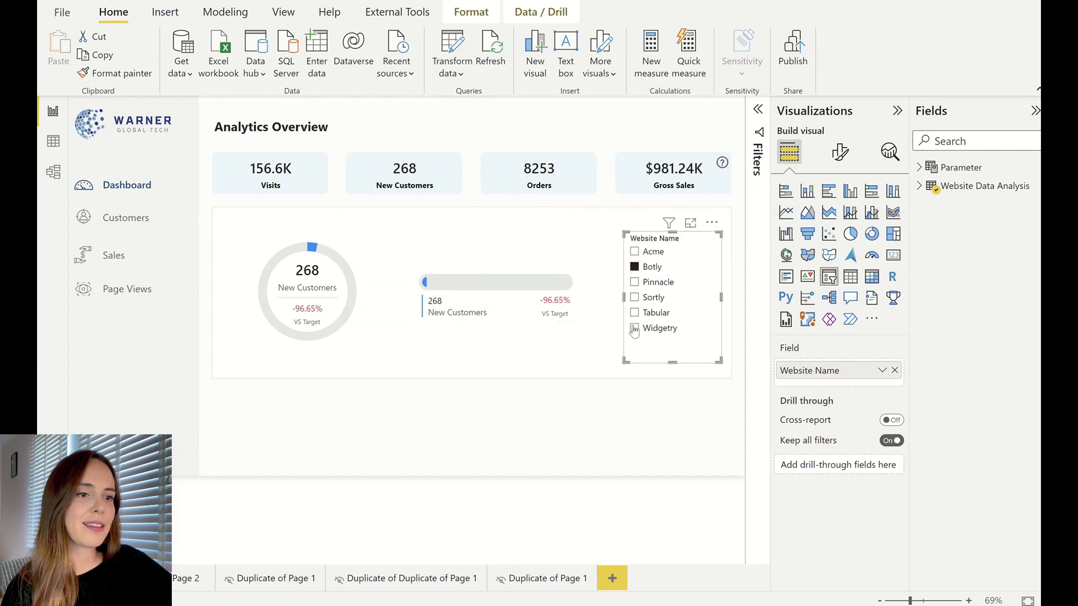
click(660, 283)
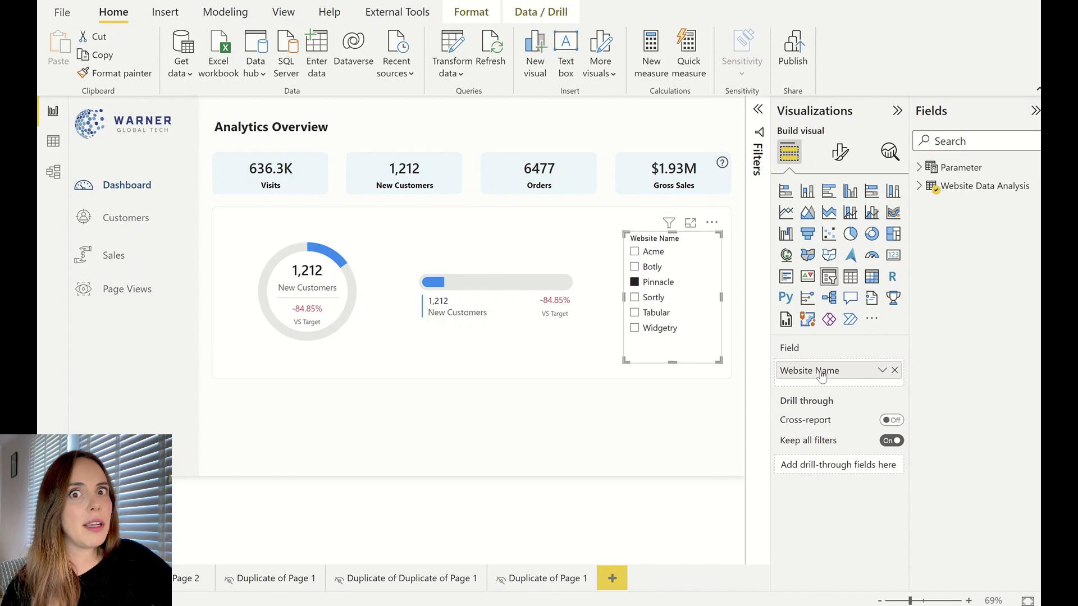
click(652, 298)
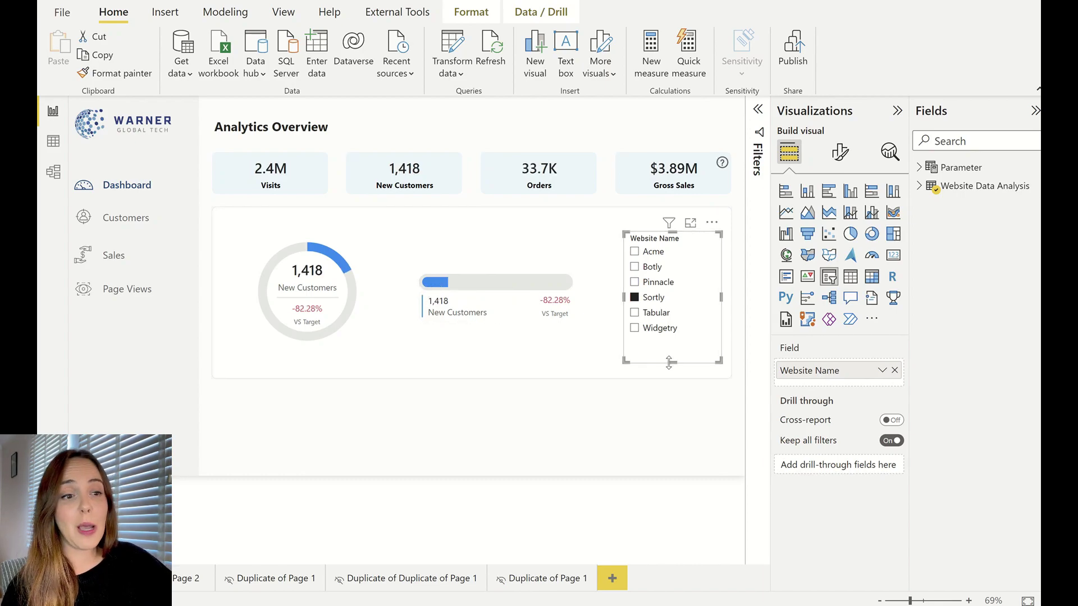
click(657, 315)
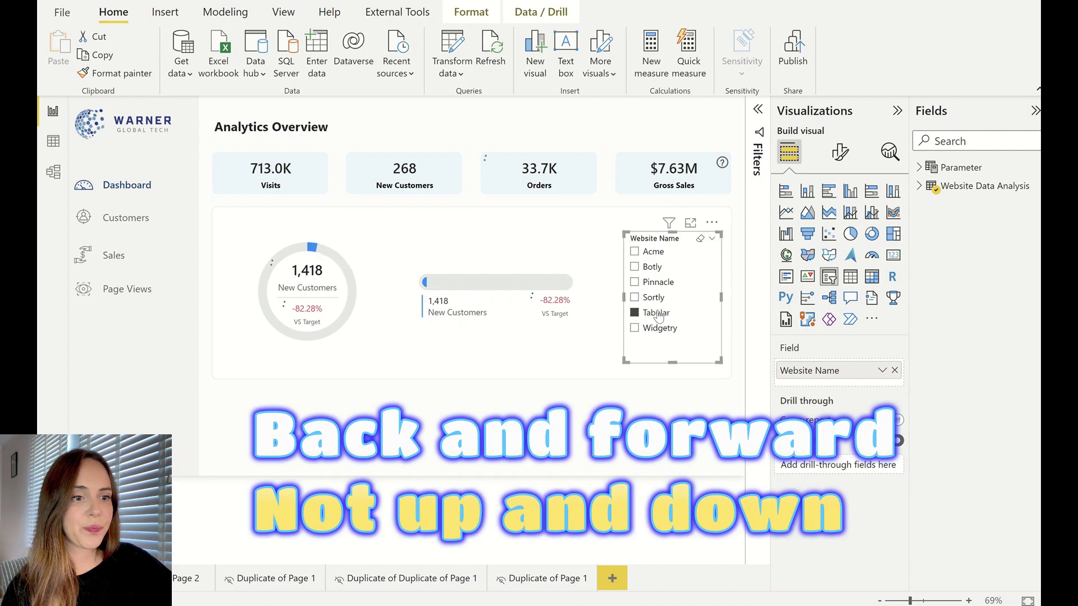
click(674, 332)
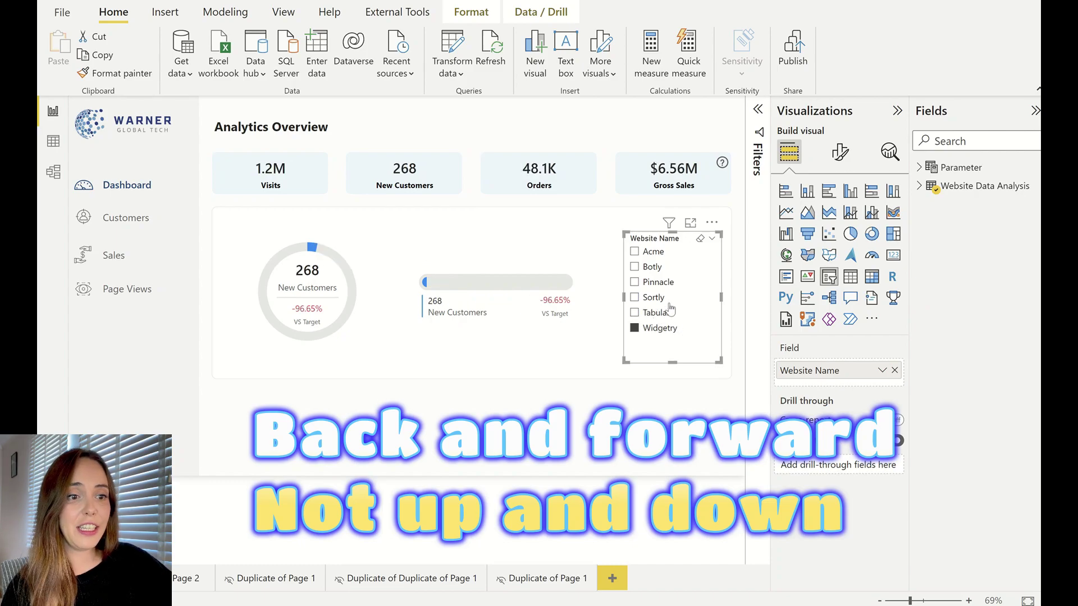
click(649, 332)
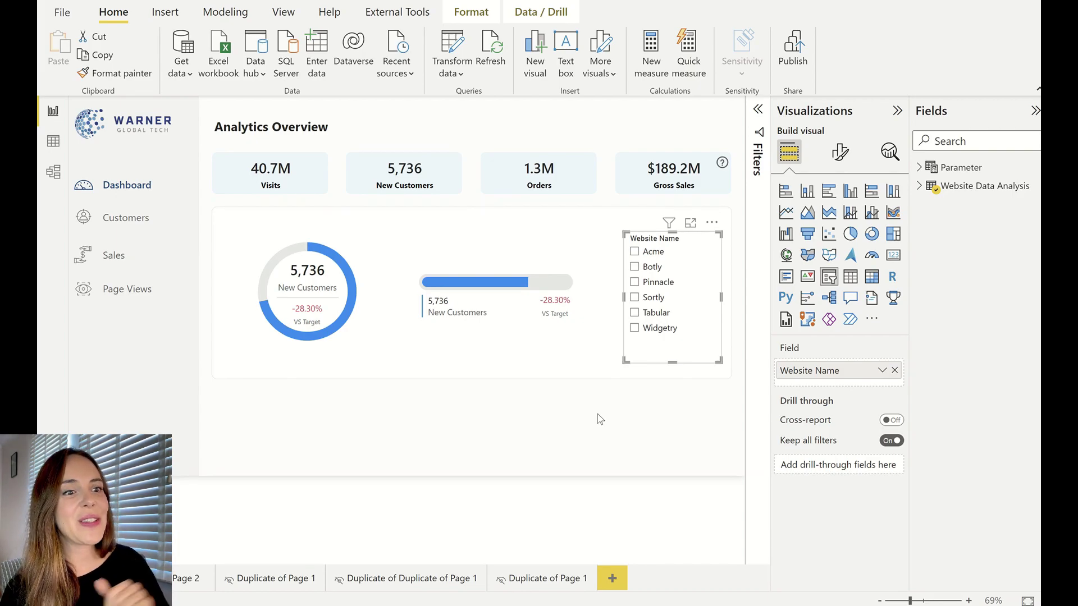
- On Page 2, add a blank donut chart and inspect the # New Customers and # New Customers Target measures
click(174, 586)
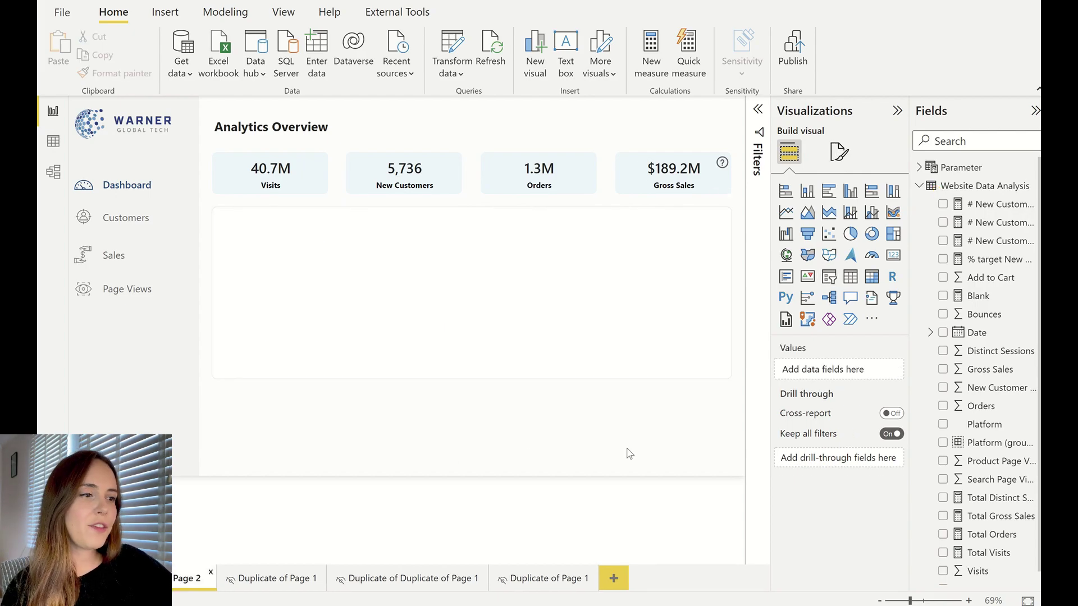
click(872, 233)
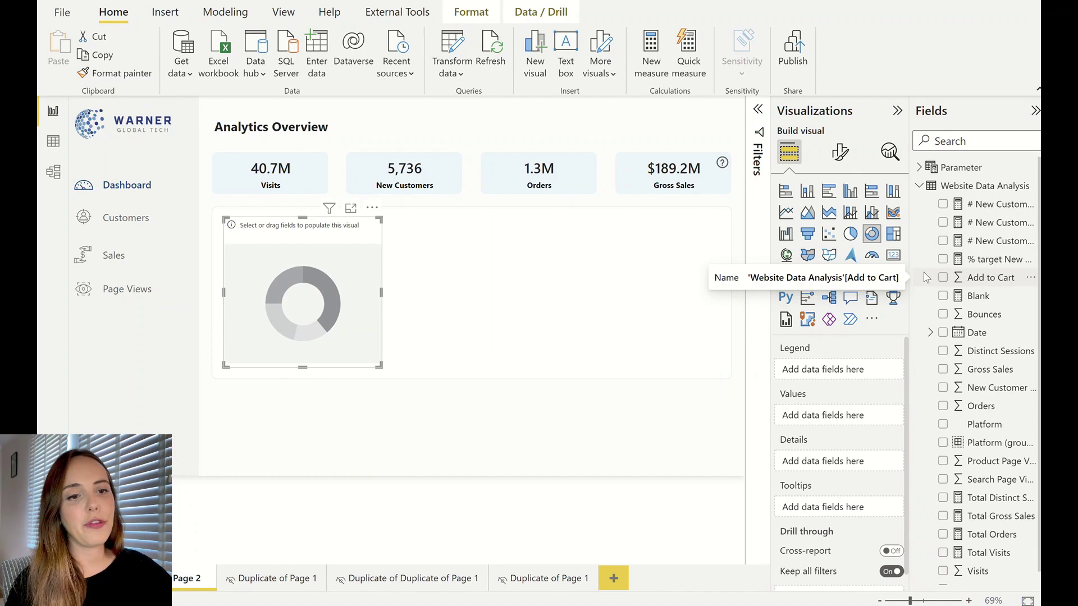
click(989, 204)
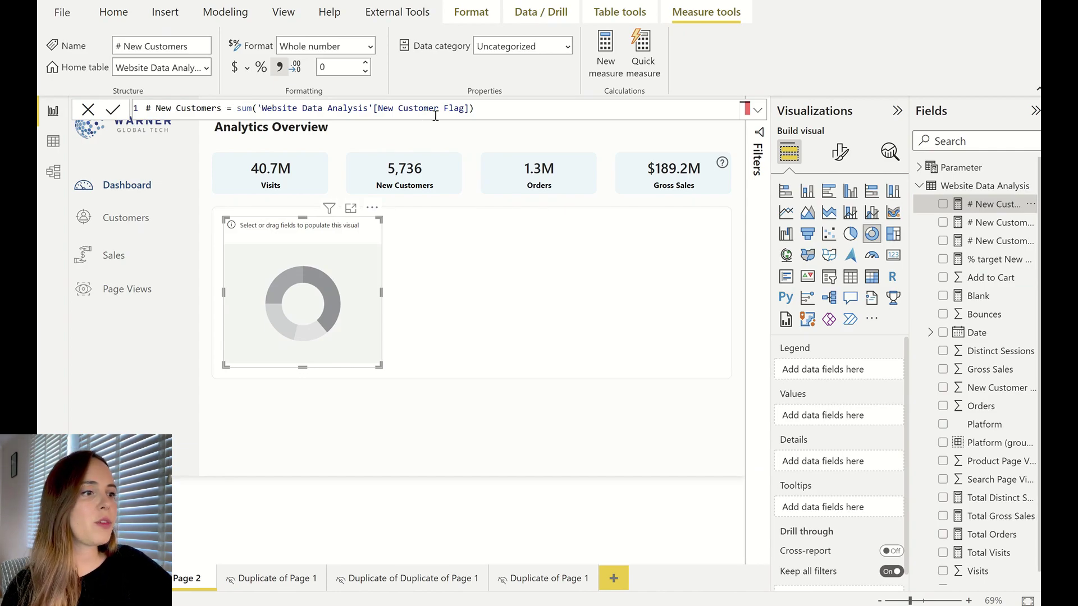
click(1002, 223)
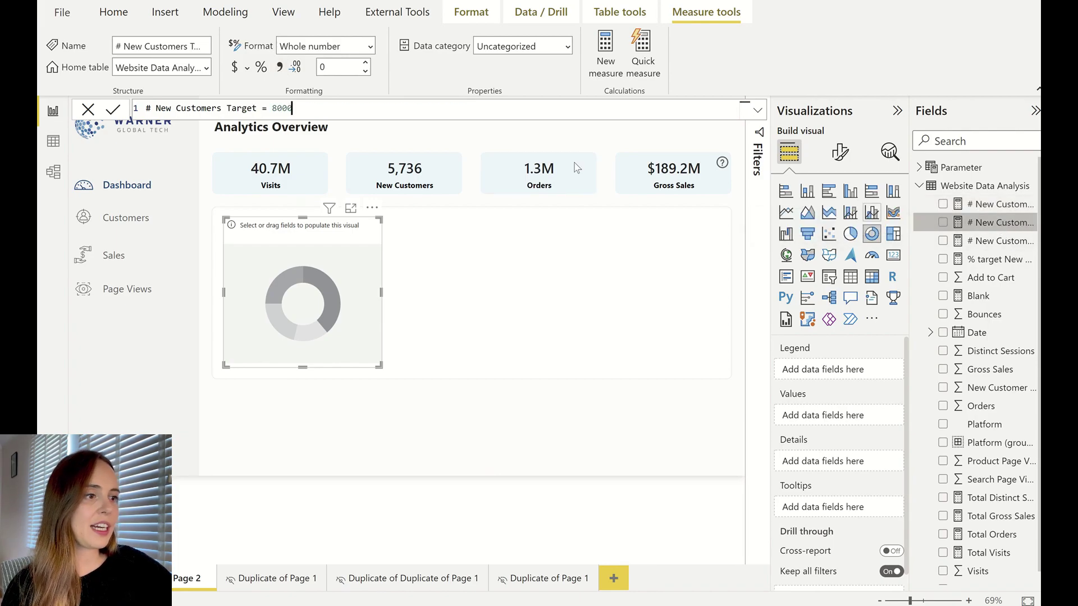
- Check the 8000 target value, then put # New Customers into the donut's values as a full 6K ring
drag(273, 108, 328, 111)
click(449, 236)
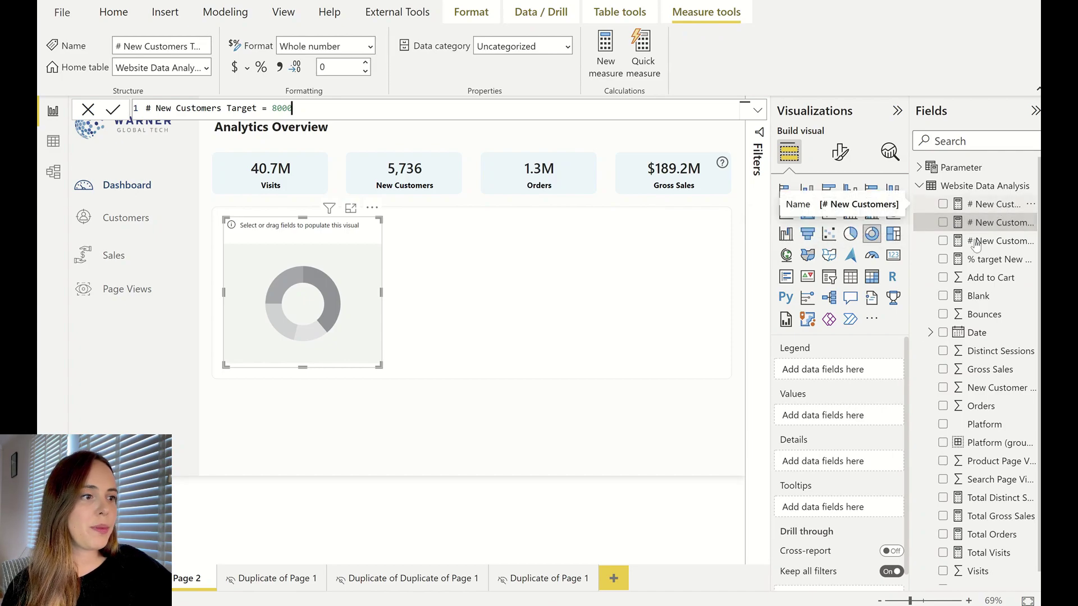
drag(852, 452, 836, 424)
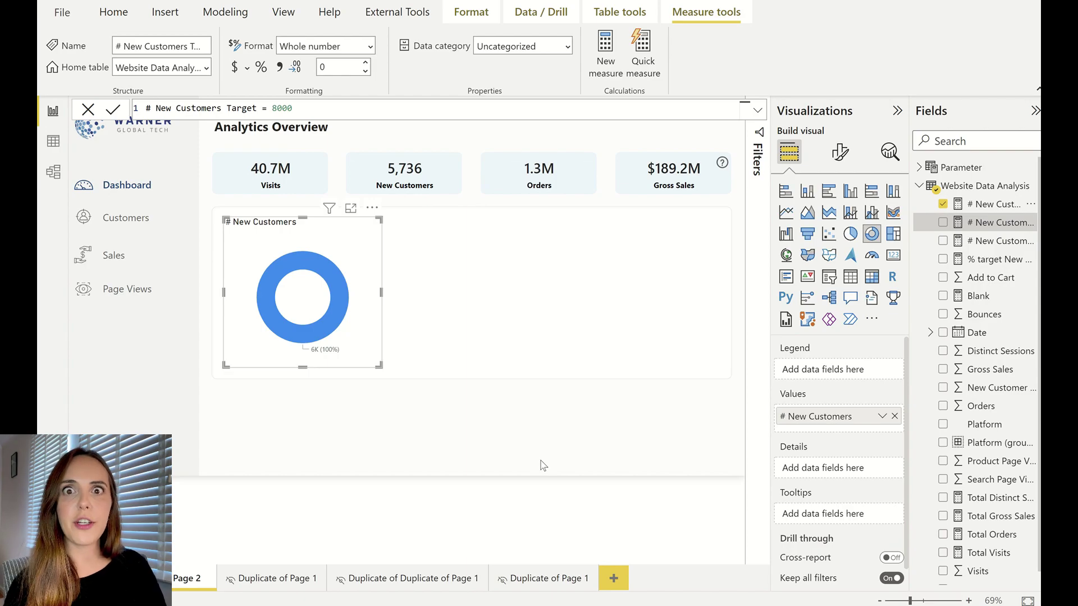
- Add # New Customers to target to the donut's values, splitting it 6K (71.7%) and 2K (28.3%)
click(1005, 242)
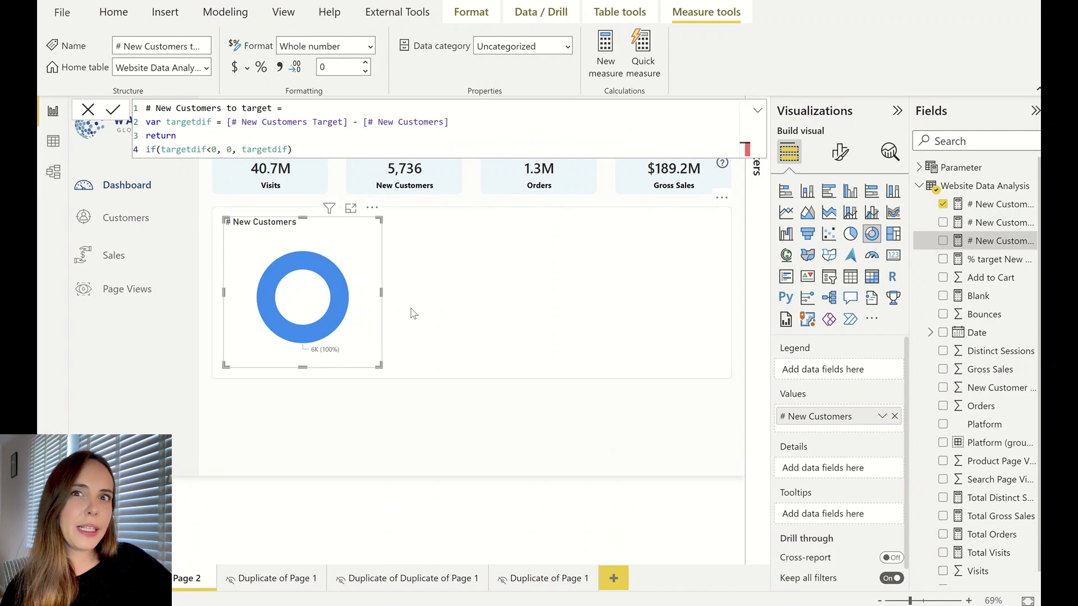
mouse_move(331, 301)
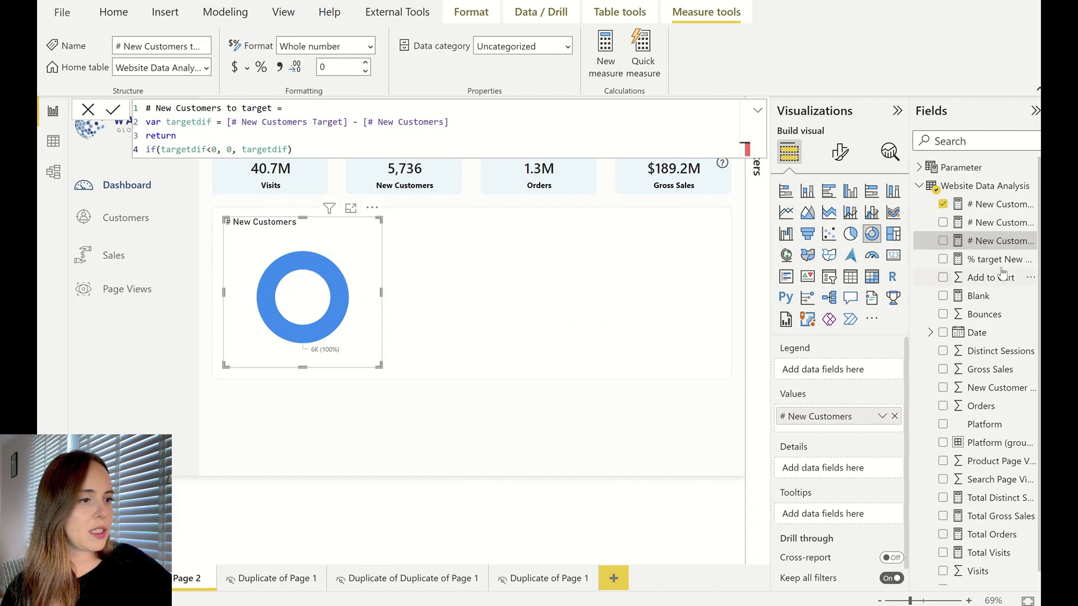
drag(991, 241, 848, 444)
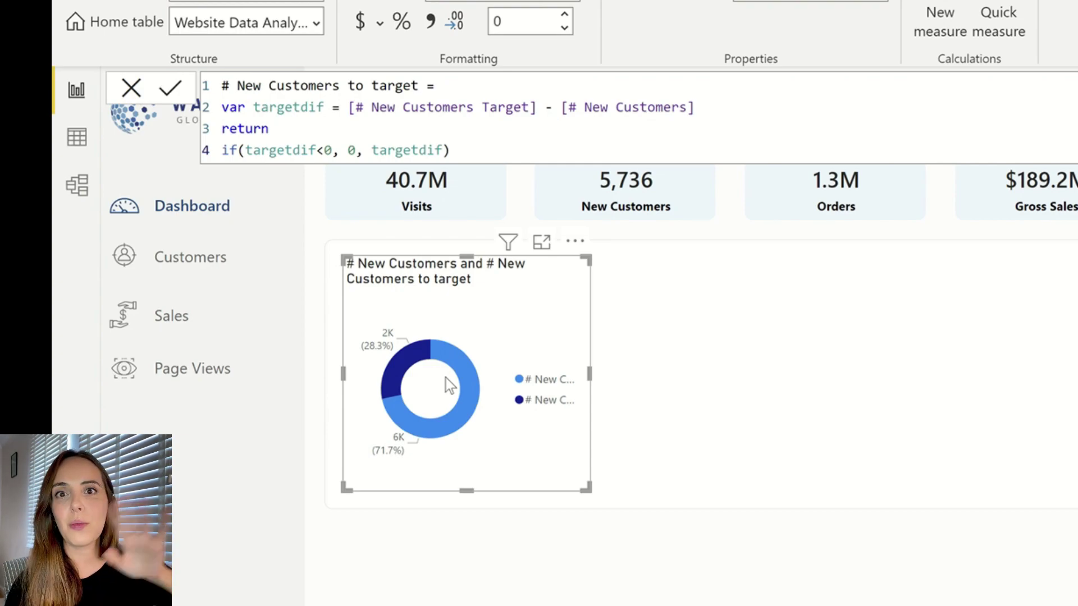
- Turn off the donut's detail labels, legend and title, leaving a bare two-tone ring
click(588, 583)
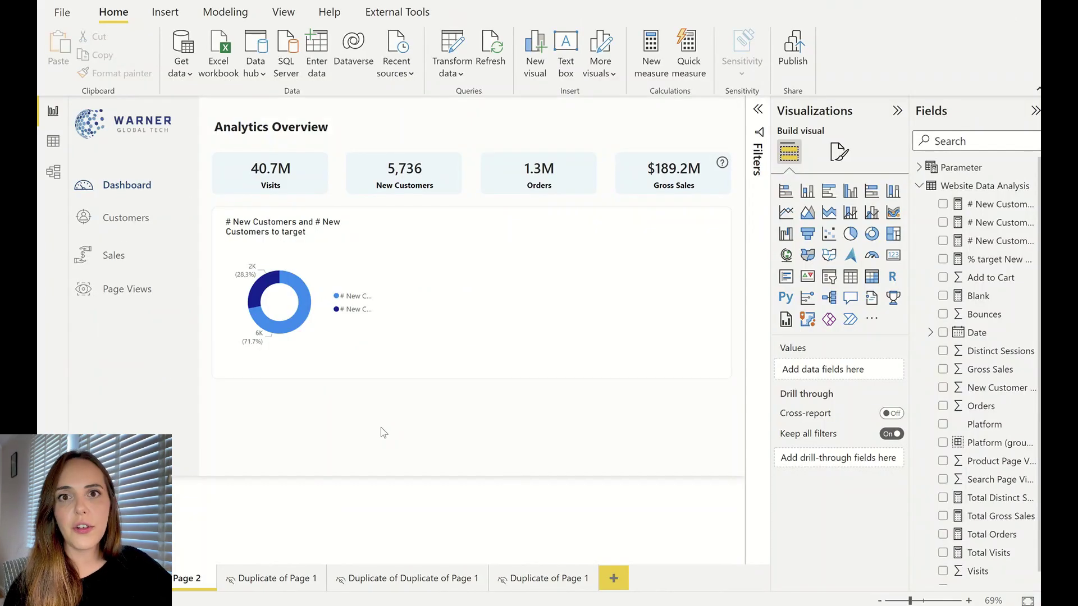
click(303, 256)
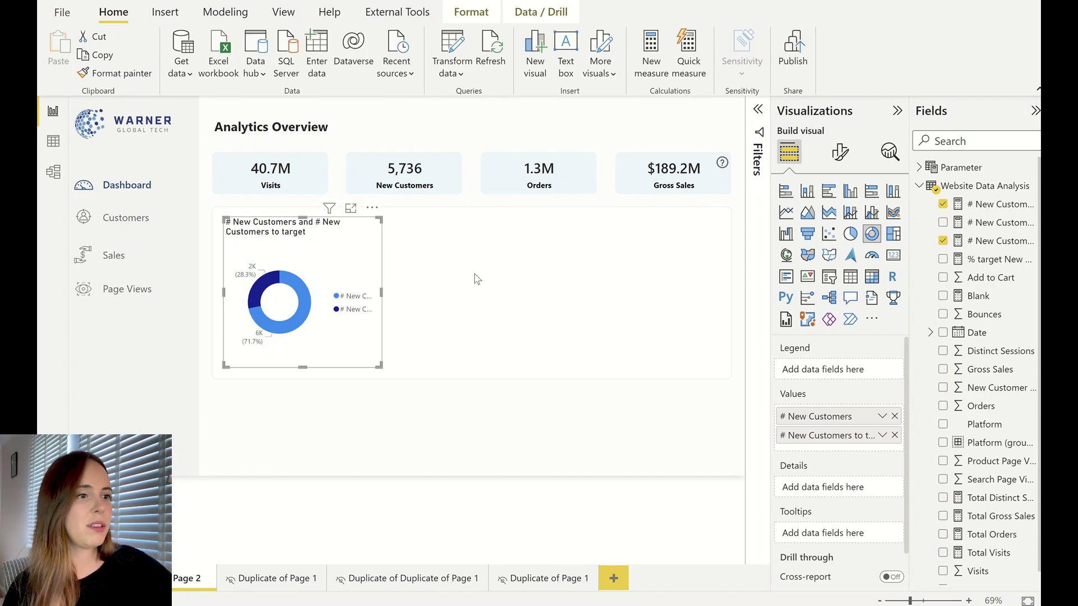
click(840, 152)
click(890, 321)
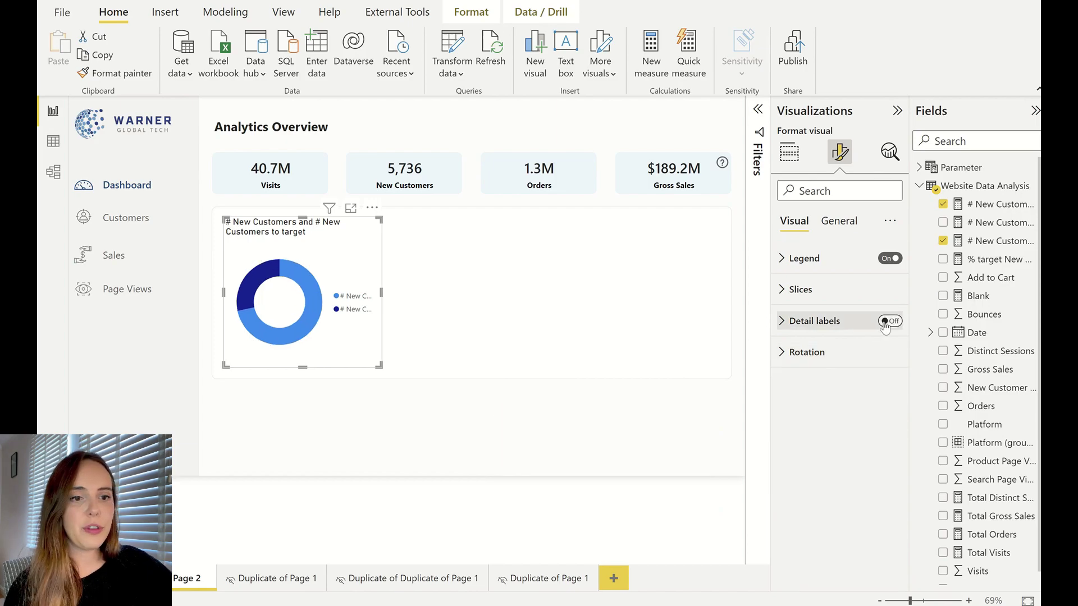
click(889, 258)
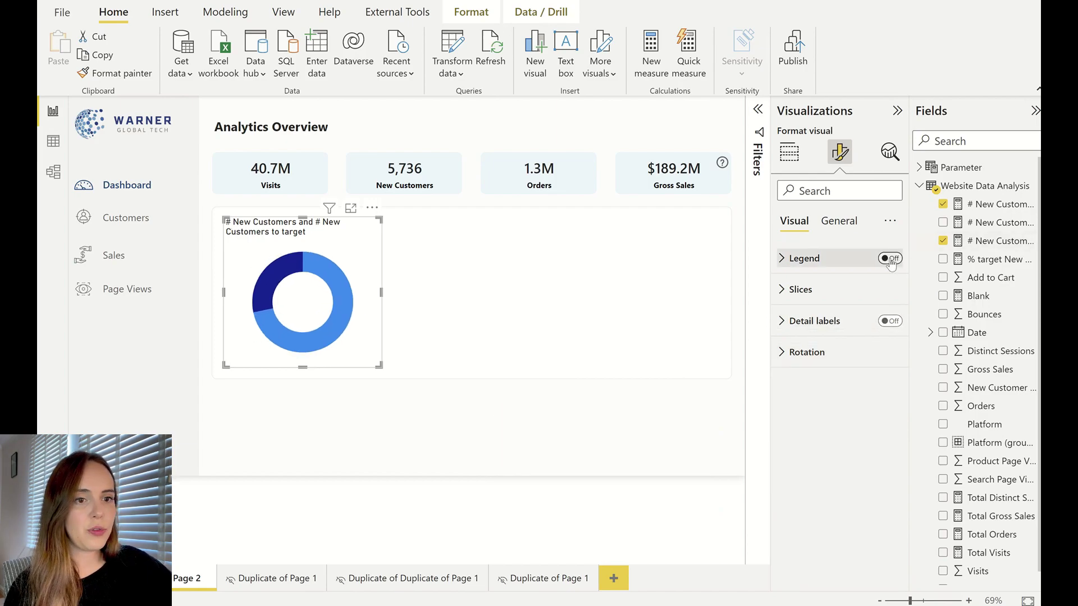
click(840, 222)
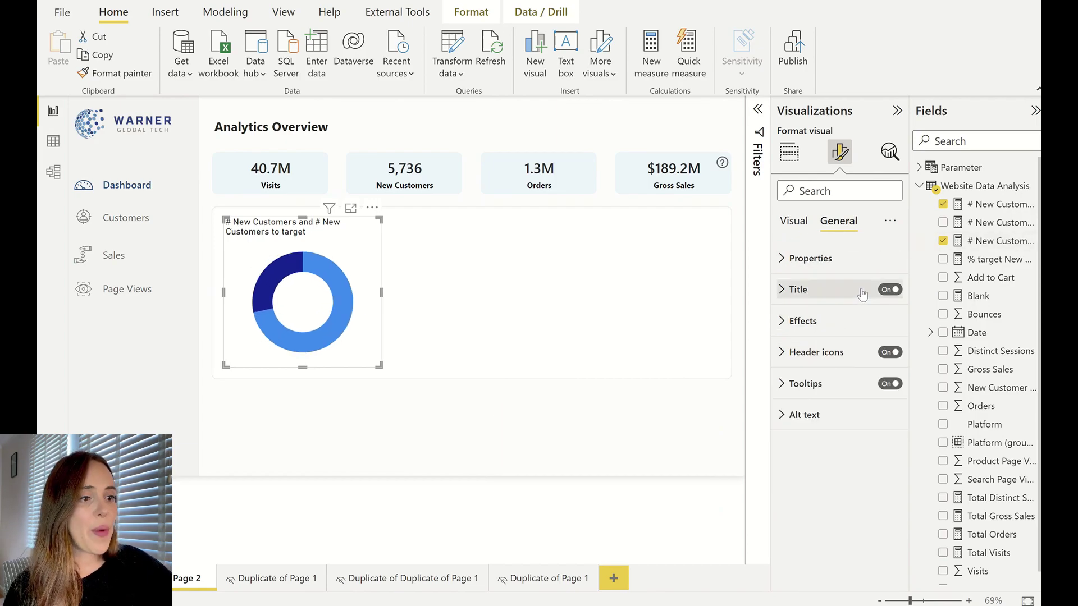
click(891, 290)
click(794, 222)
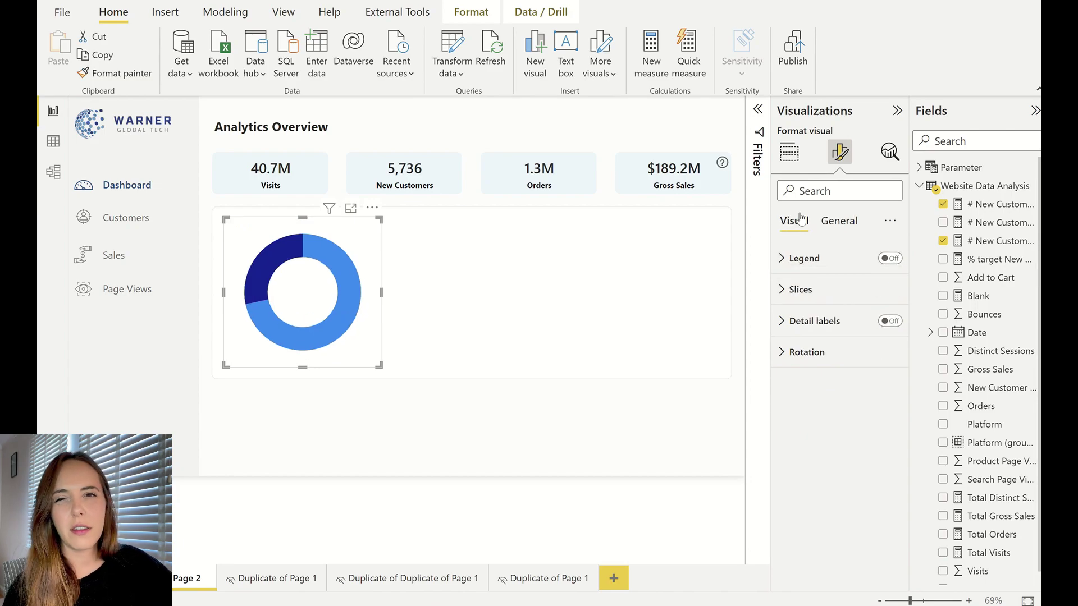
click(823, 290)
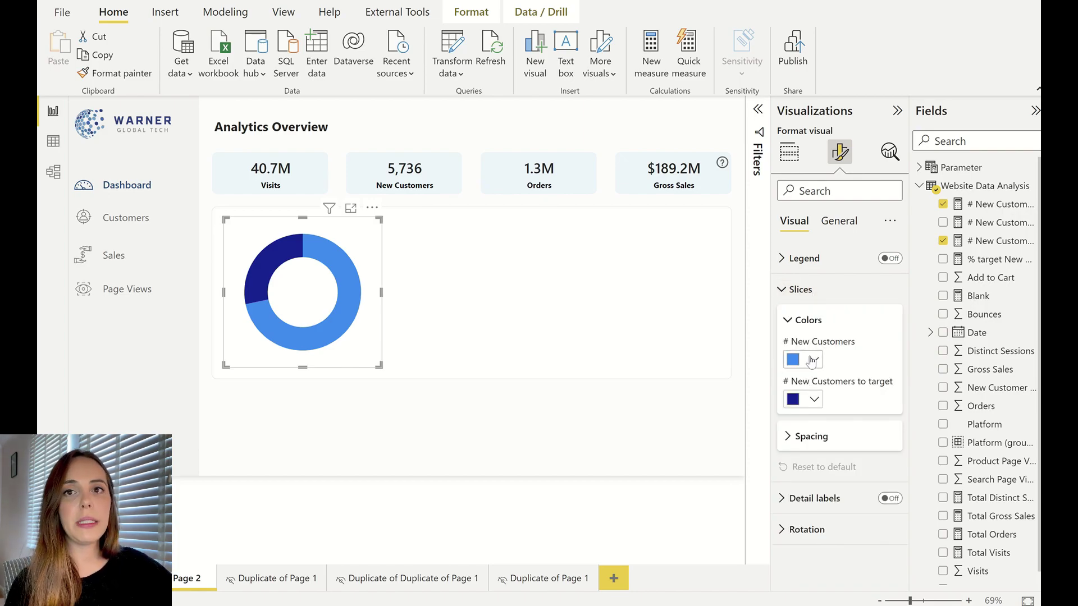
- Make the donut's target slice light grey
click(814, 399)
click(797, 180)
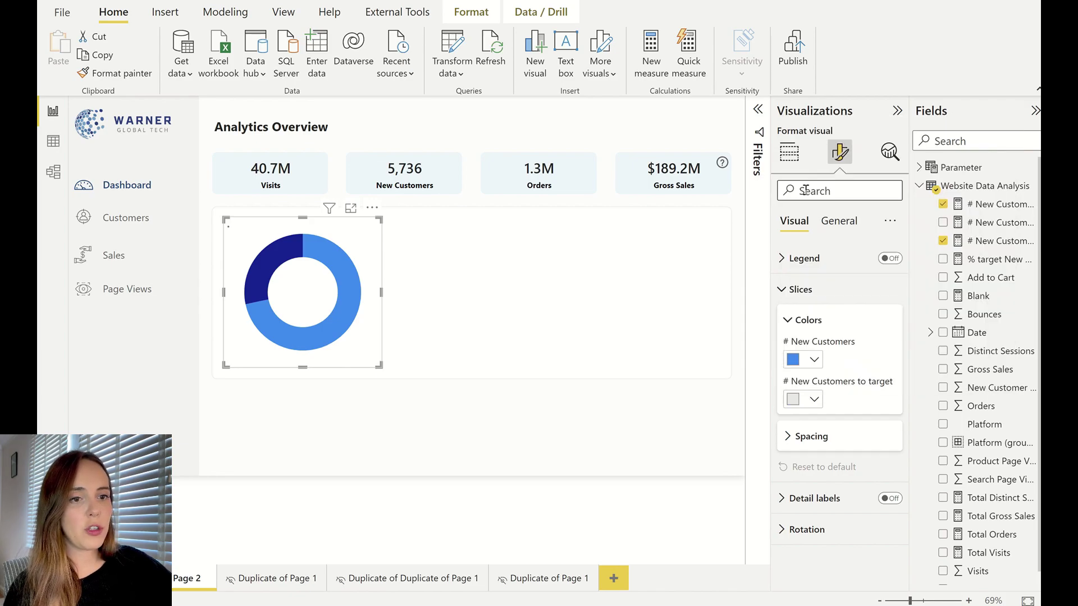
click(823, 289)
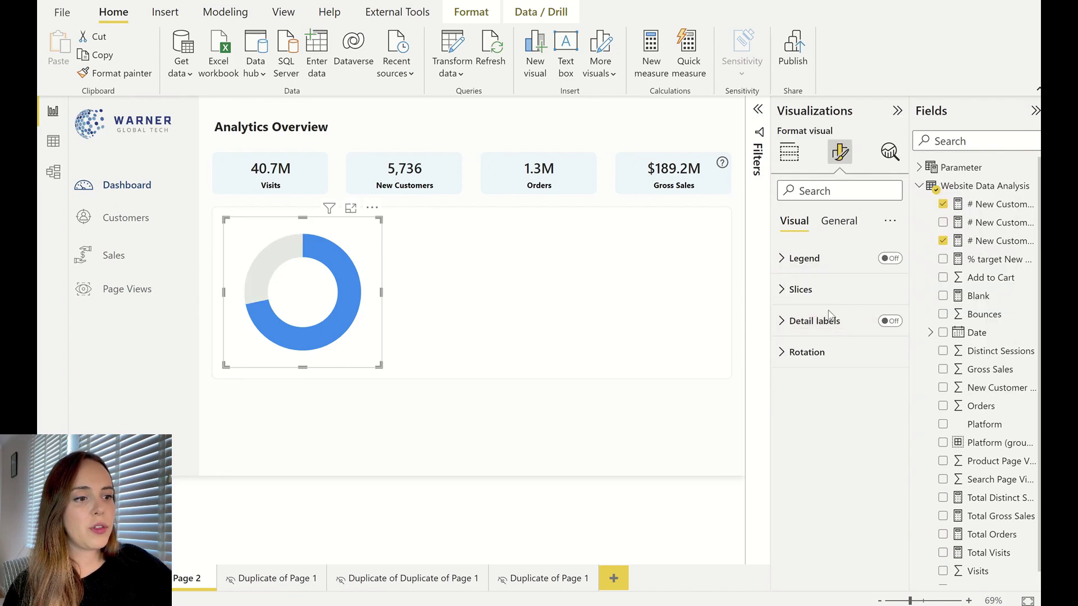
click(837, 289)
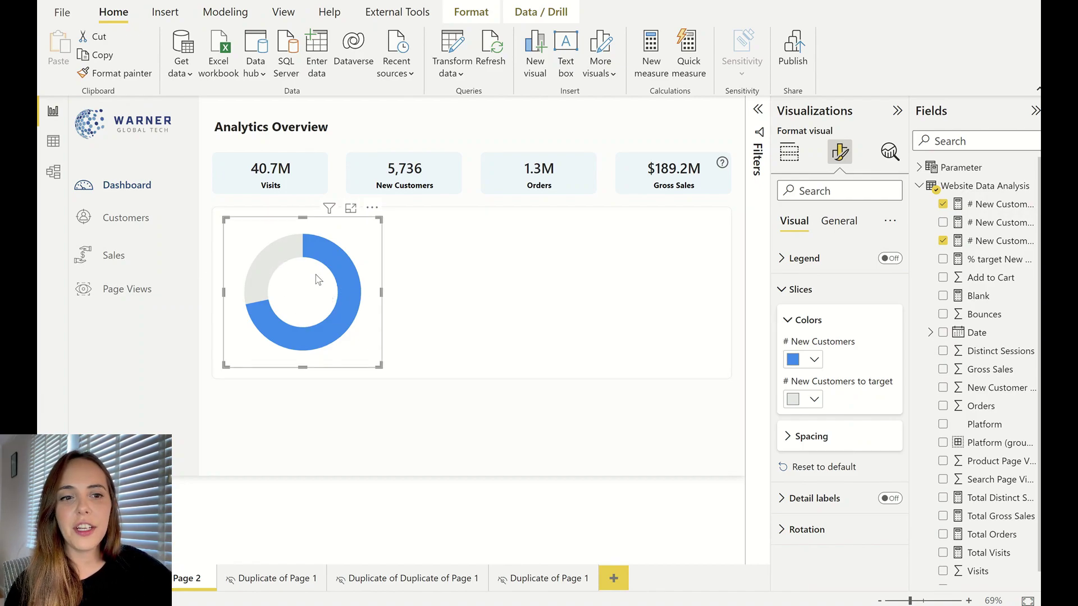
- Set the donut's inner radius to 84 px for a thin ring and shrink the visual slightly
click(836, 439)
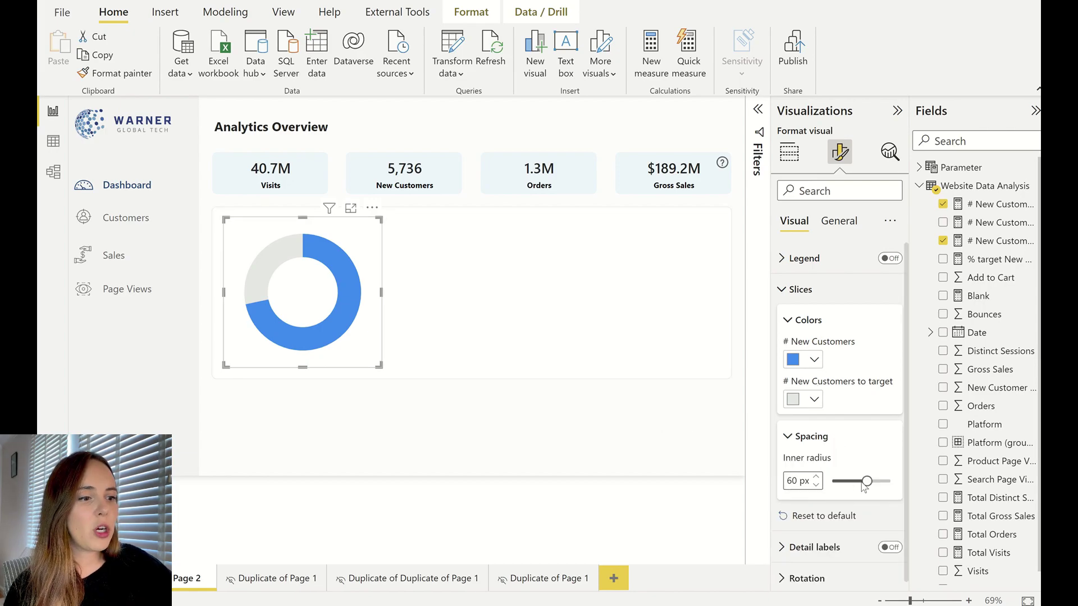
mouse_move(864, 482)
mouse_down()
mouse_move(880, 493)
mouse_move(881, 481)
mouse_up()
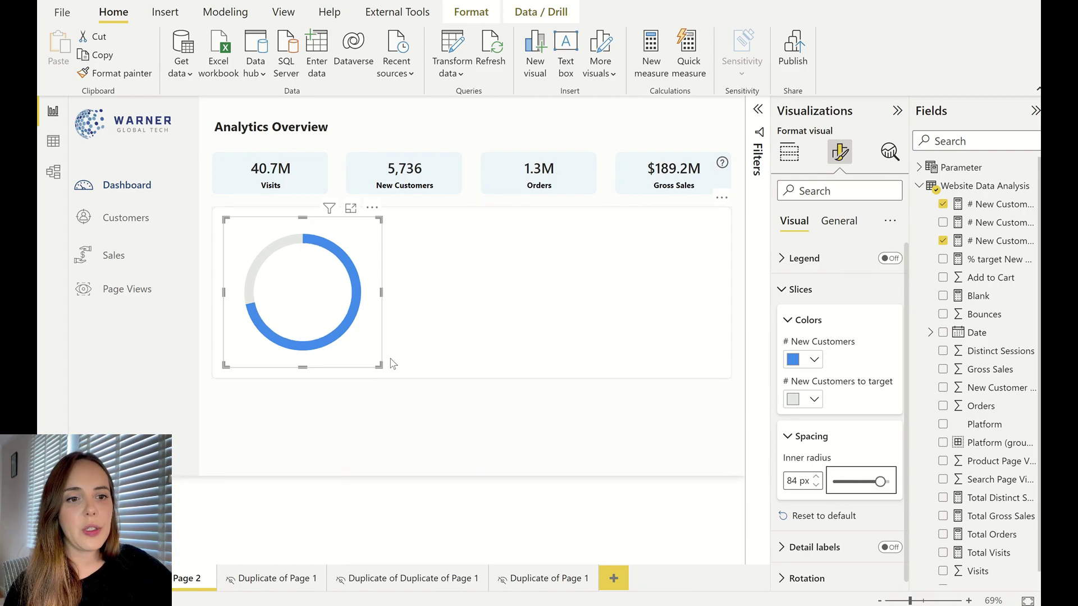
drag(380, 365, 360, 343)
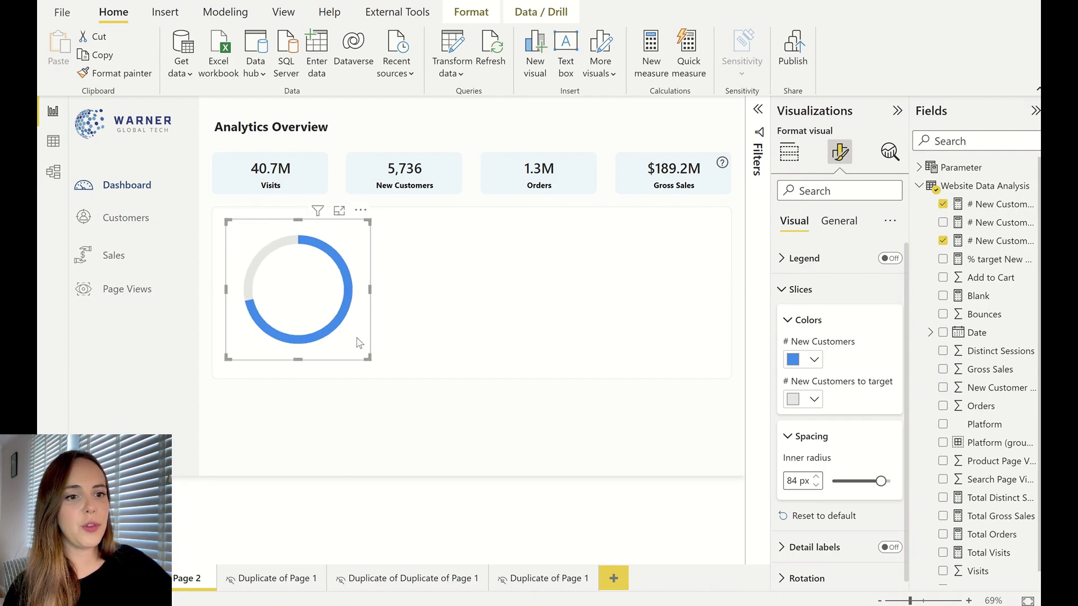
click(631, 291)
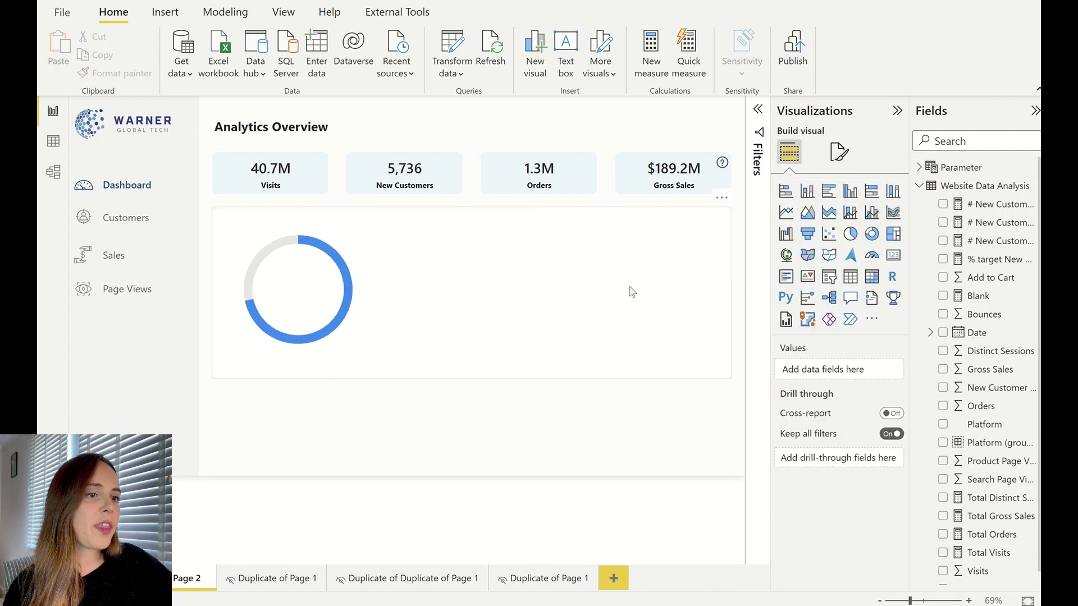
- Add a card beside the donut showing the # New Customers measure
click(894, 257)
drag(116, 440, 377, 332)
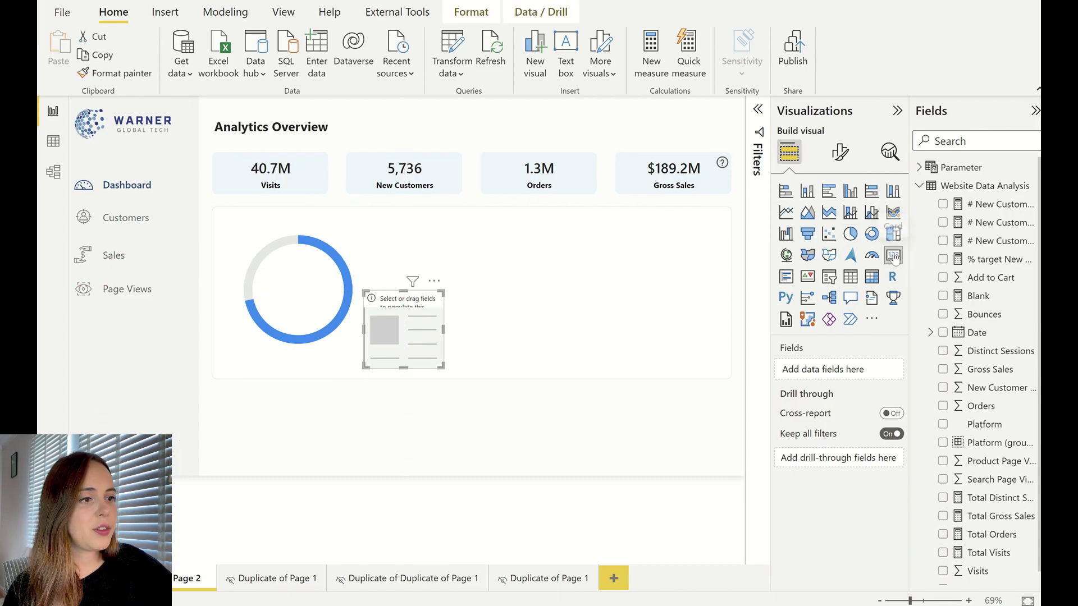
drag(992, 205, 835, 374)
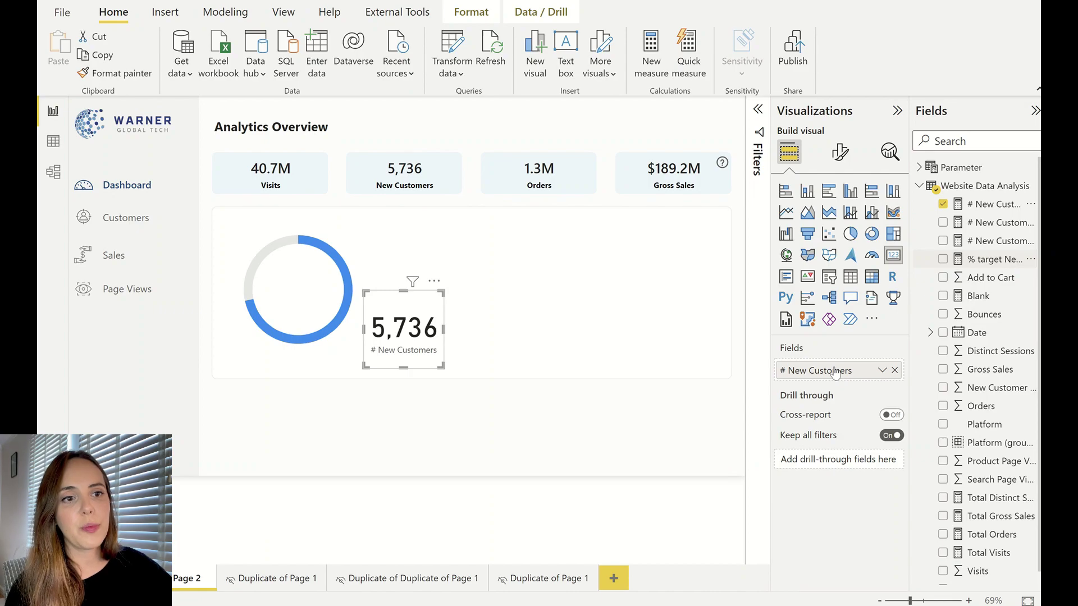
- Set the card's callout value to Segoe UI at size 20
click(831, 155)
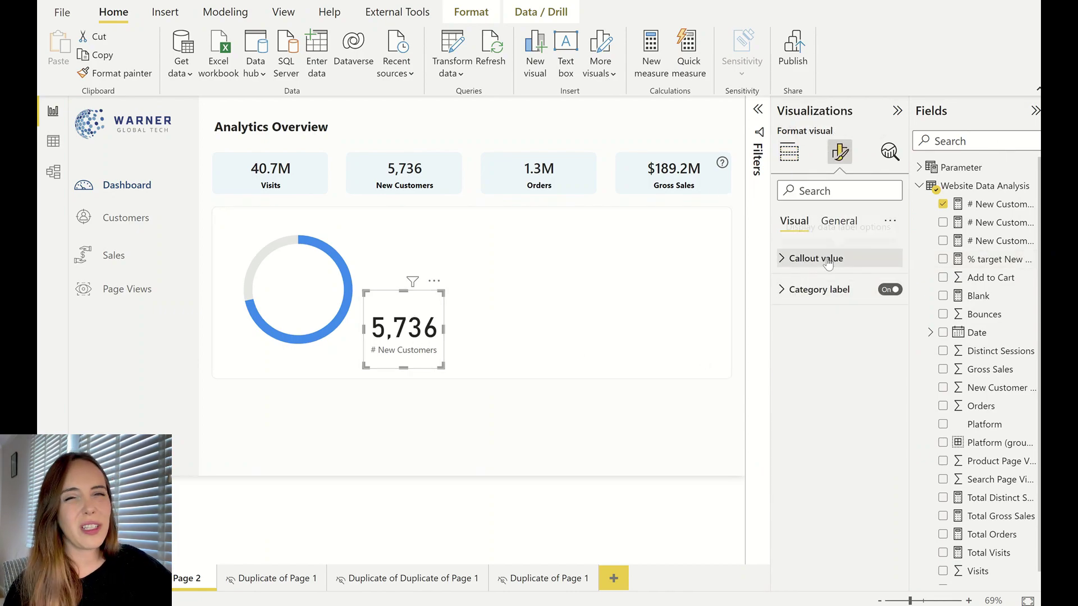
click(828, 259)
click(817, 304)
scroll(812, 239, down, 3)
click(809, 166)
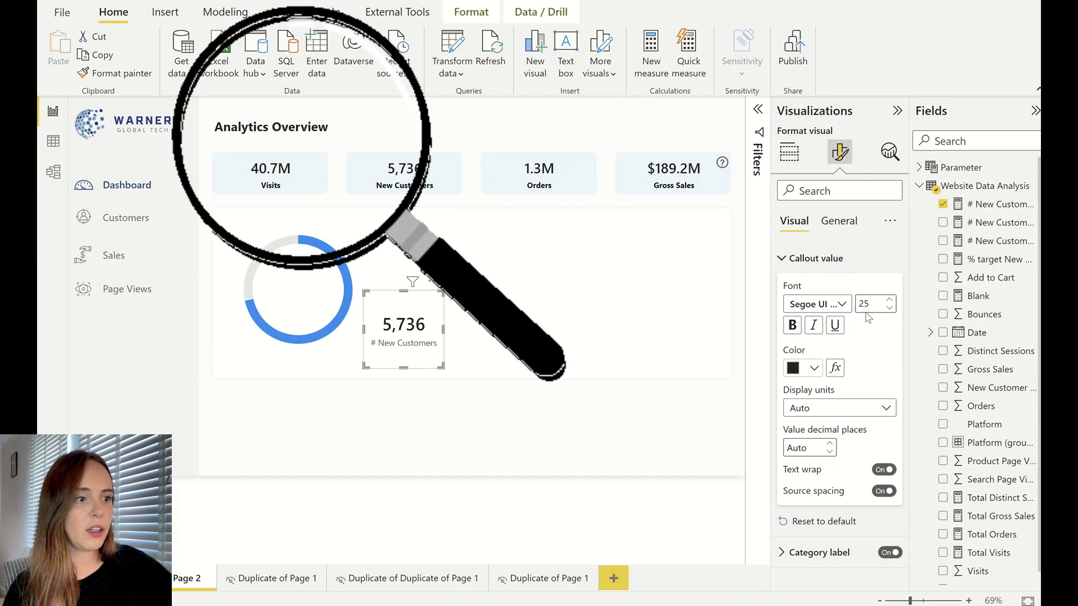
click(888, 308)
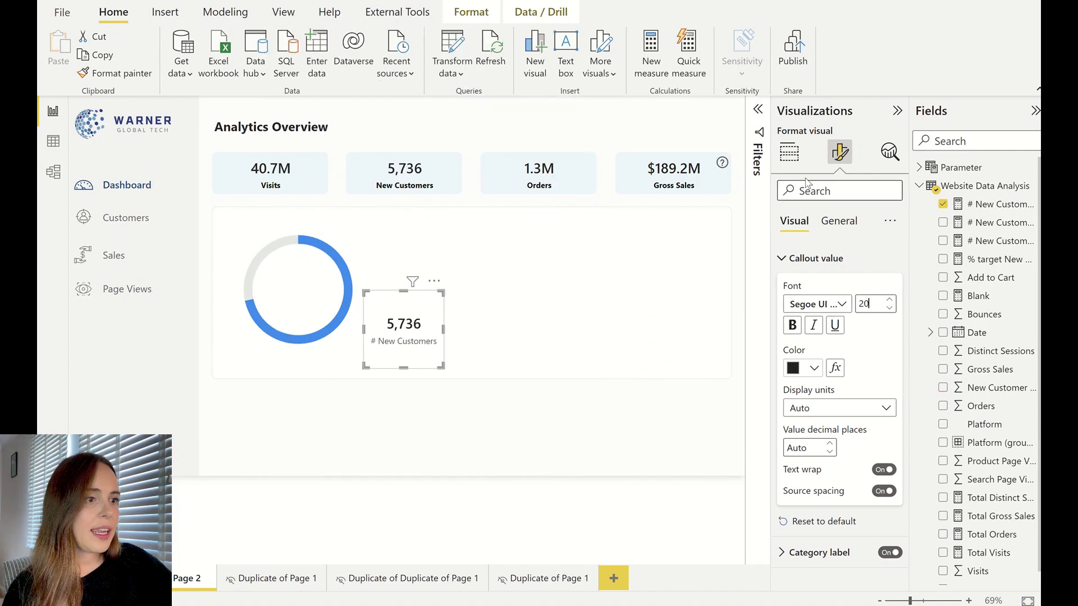
- Start renaming the card's field, deleting the leading # from its name
click(789, 151)
double_click(801, 372)
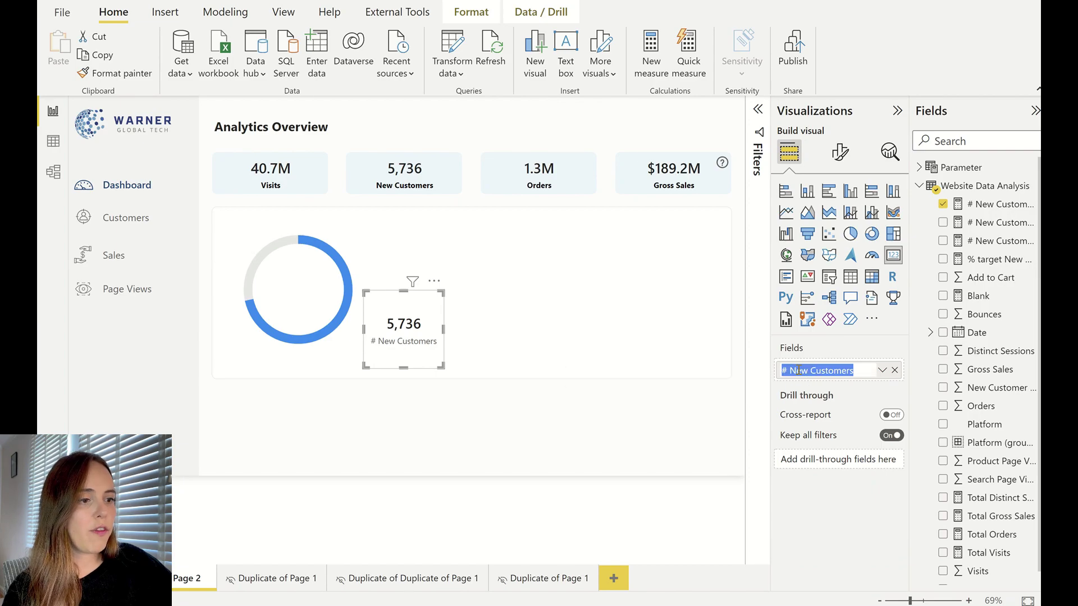
key(Home)
key(Delete)
key(Delete)
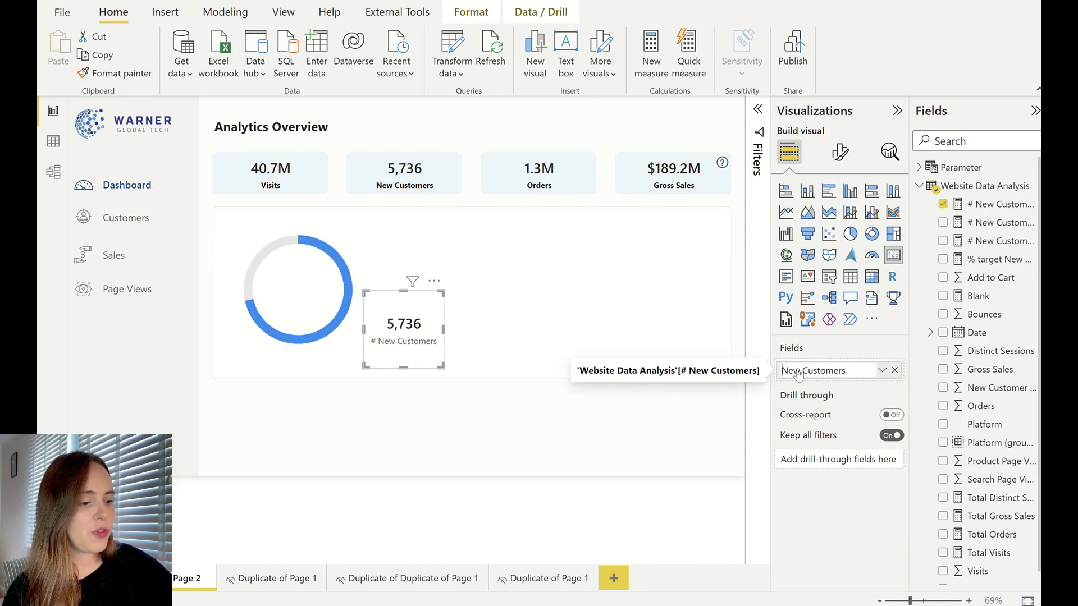
- Label the card New Customers, centre it in the donut with no background, and view the % target formula
key(Return)
drag(403, 365, 307, 288)
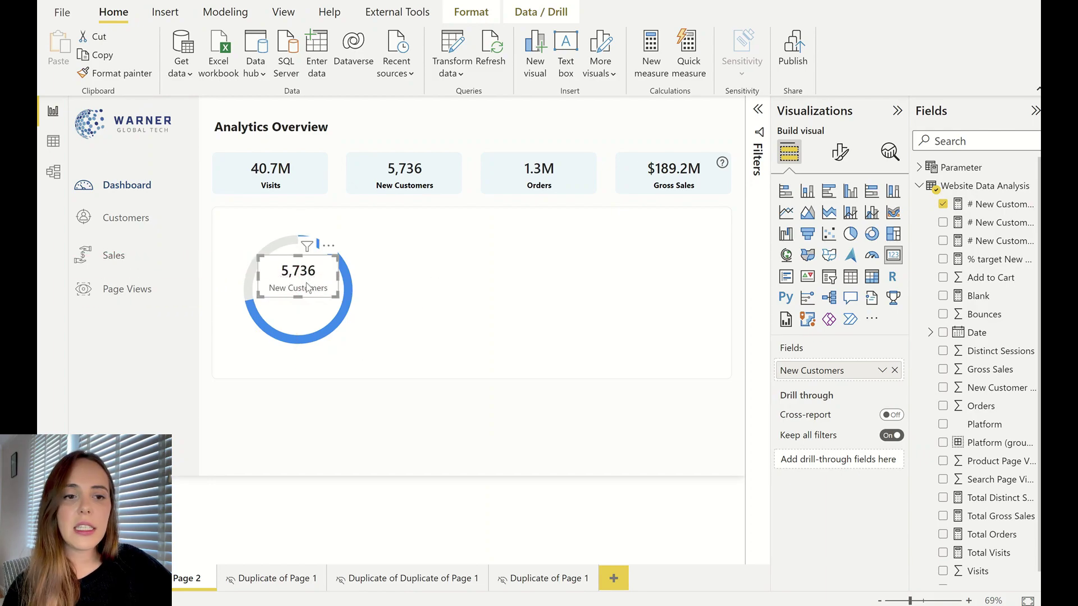
click(840, 152)
click(831, 259)
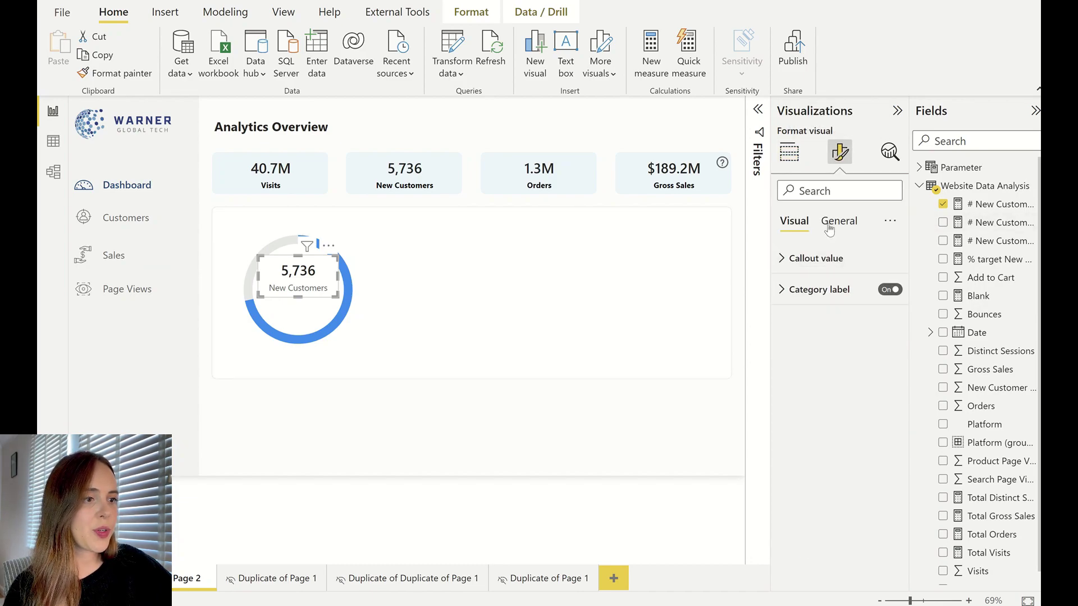
click(837, 222)
click(820, 324)
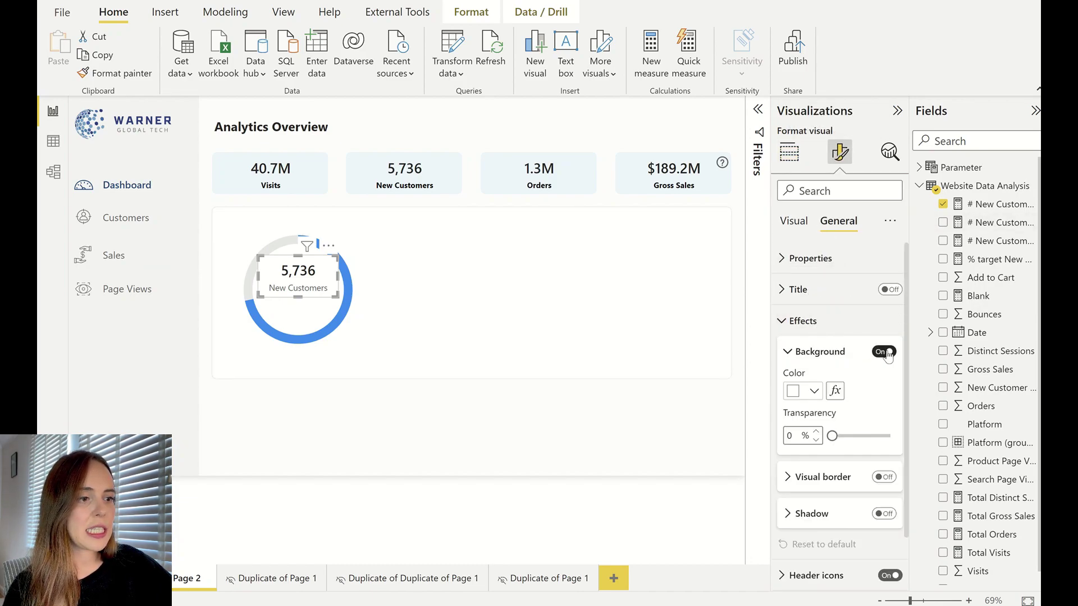
click(477, 420)
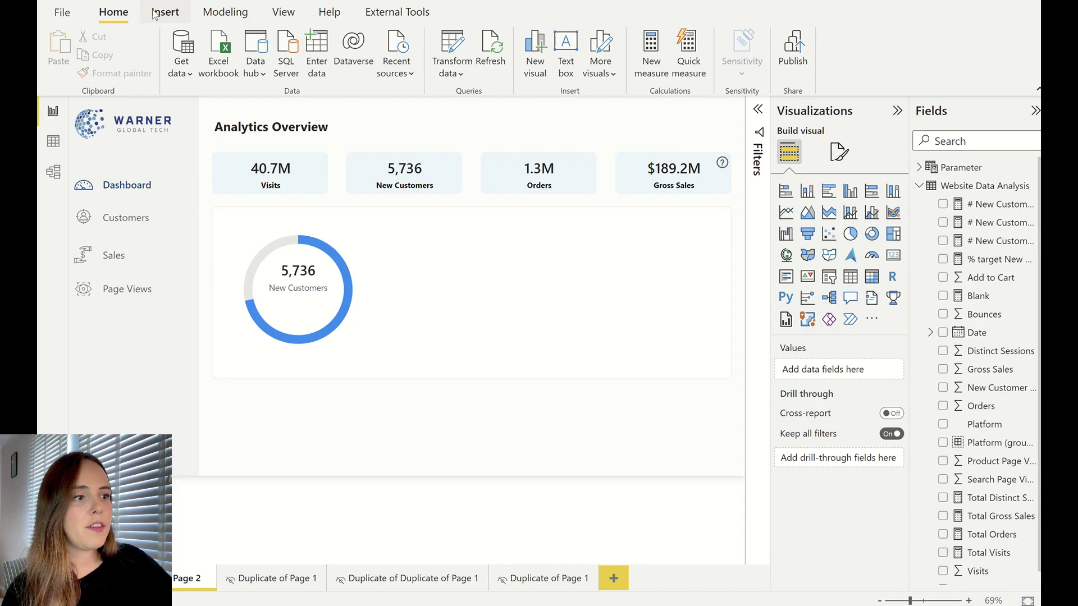
click(988, 260)
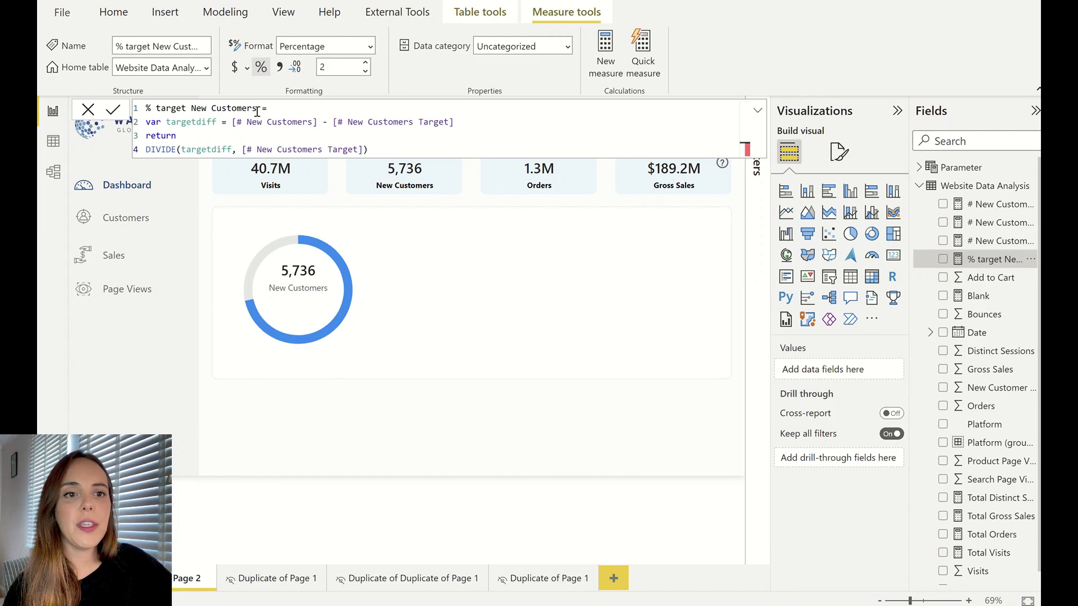
- Place a duplicate card below the first inside the donut, showing % target New Customers (-28.30%)
click(566, 433)
click(308, 279)
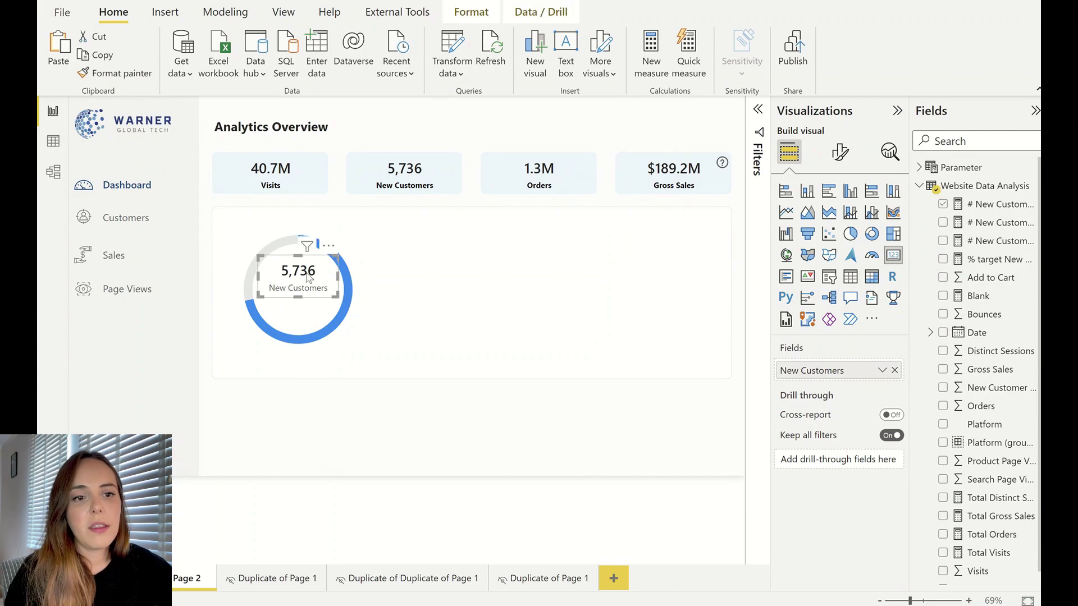
drag(308, 279, 313, 306)
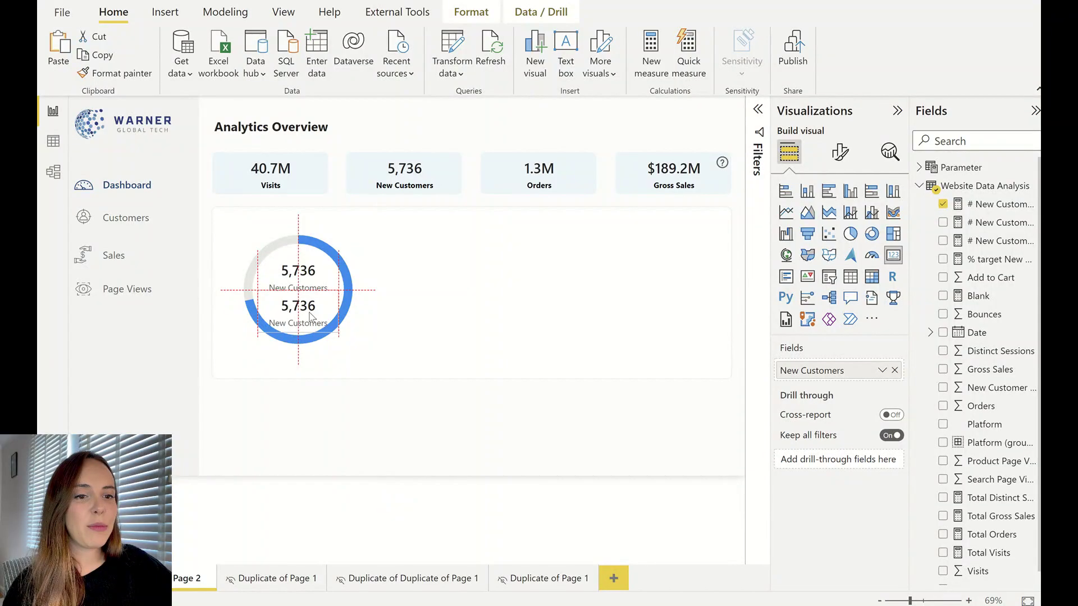
drag(309, 315, 309, 318)
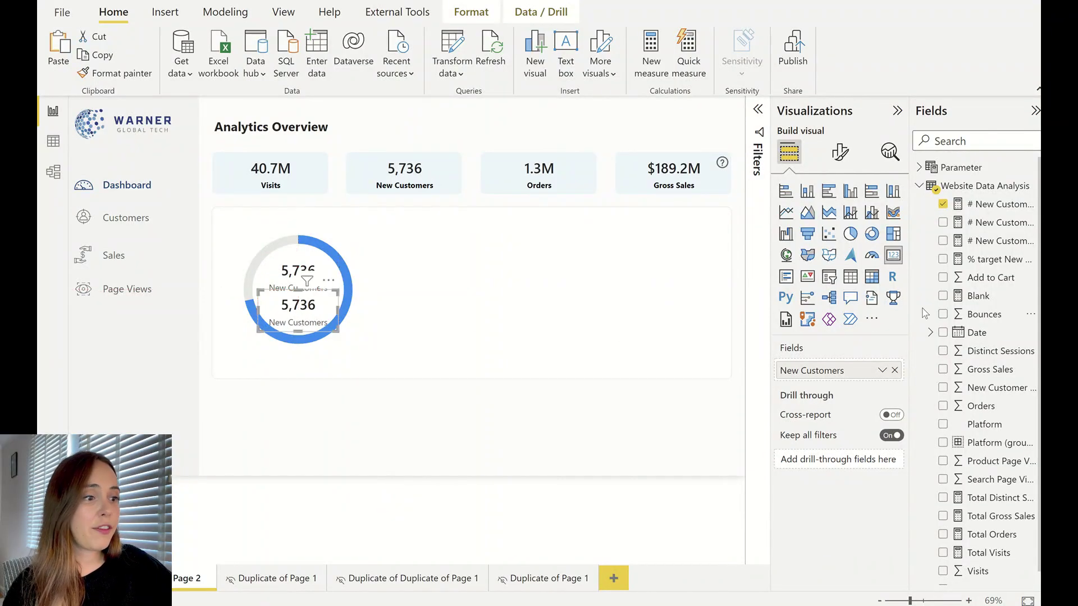
click(1000, 260)
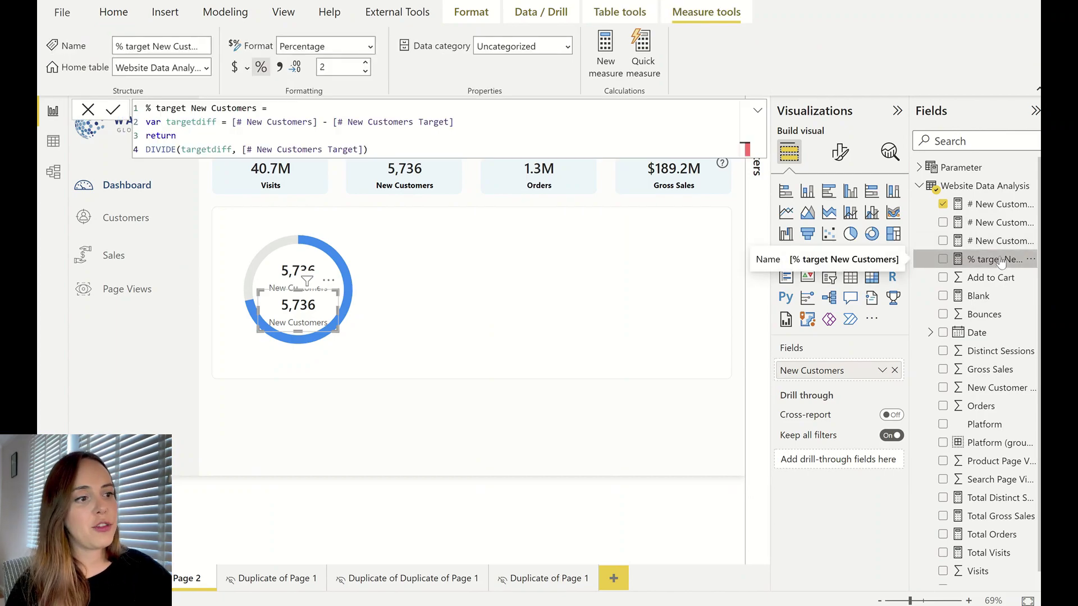
click(942, 259)
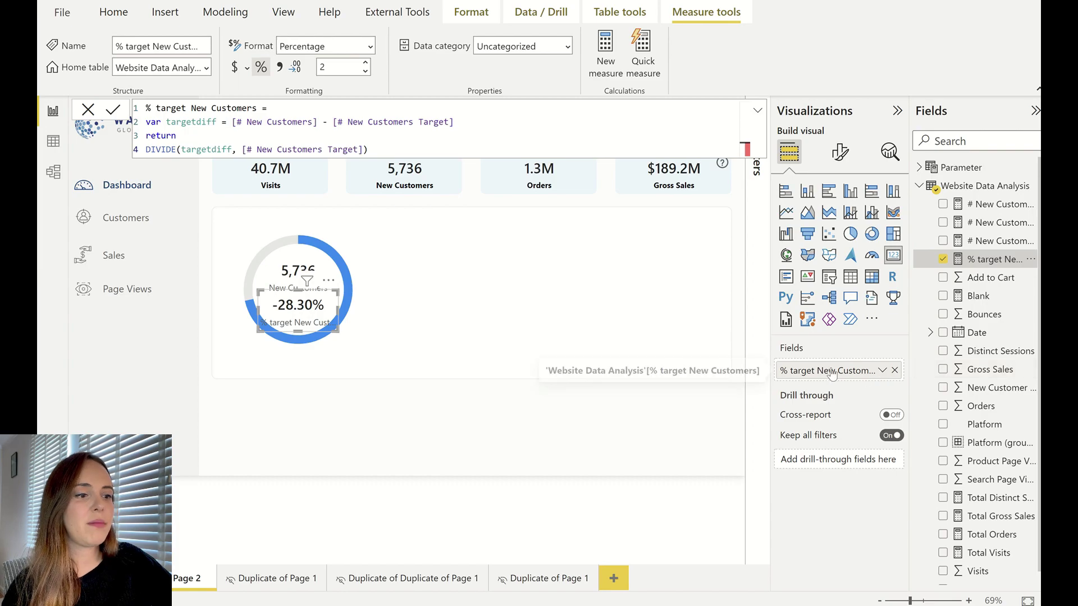
click(840, 152)
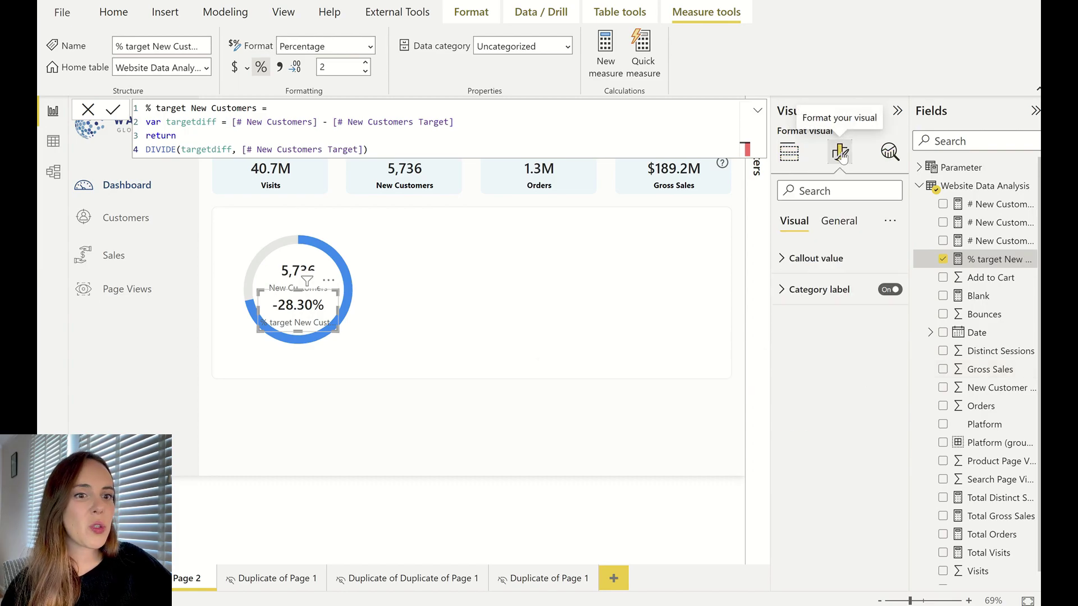
- Set the second card's callout value to Segoe UI at size 12
click(408, 368)
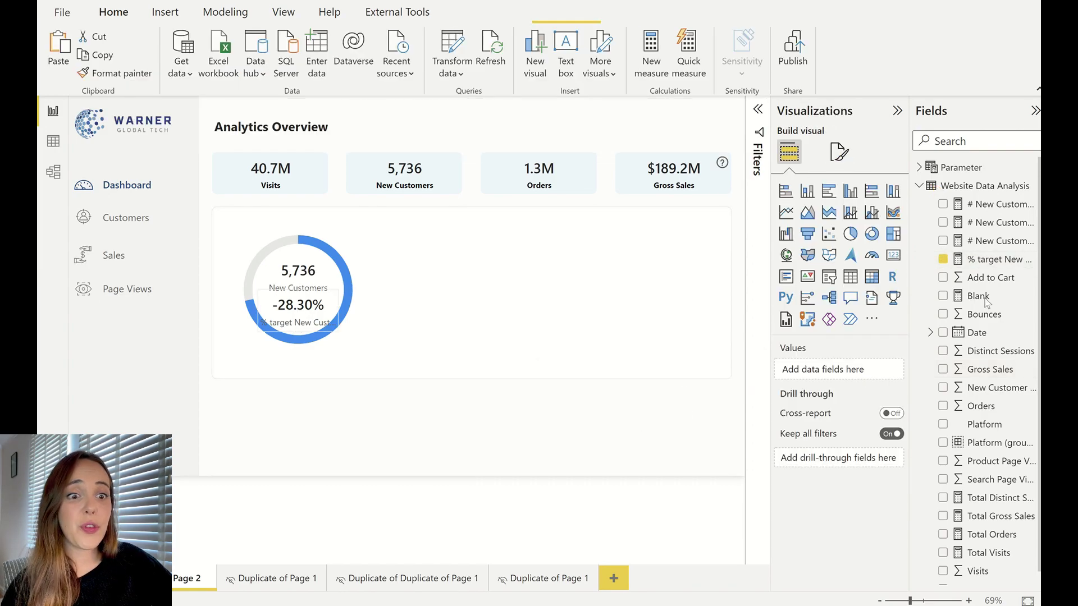
click(841, 152)
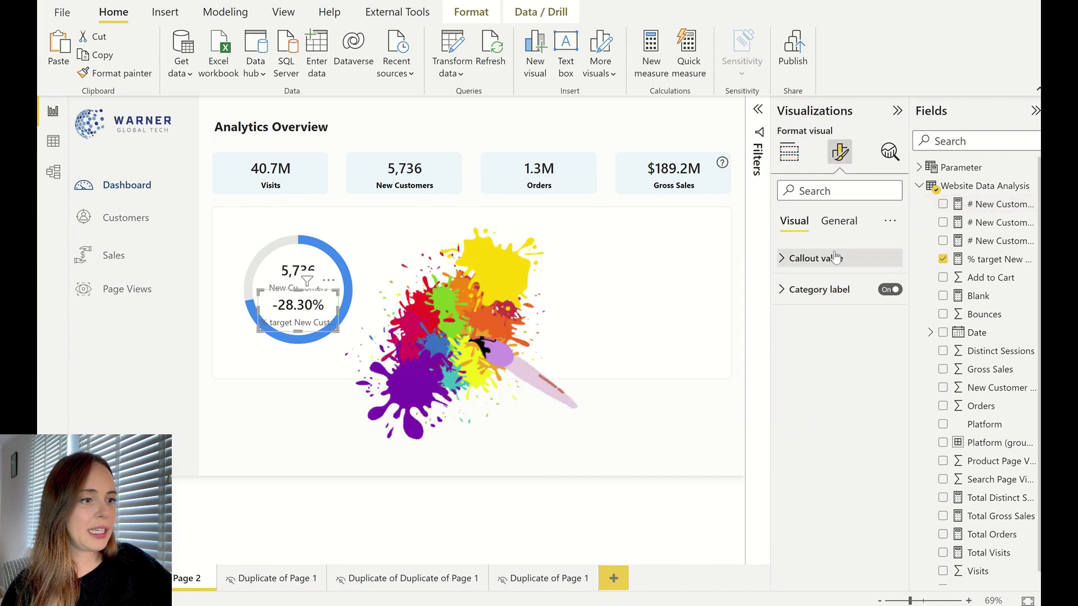
click(864, 259)
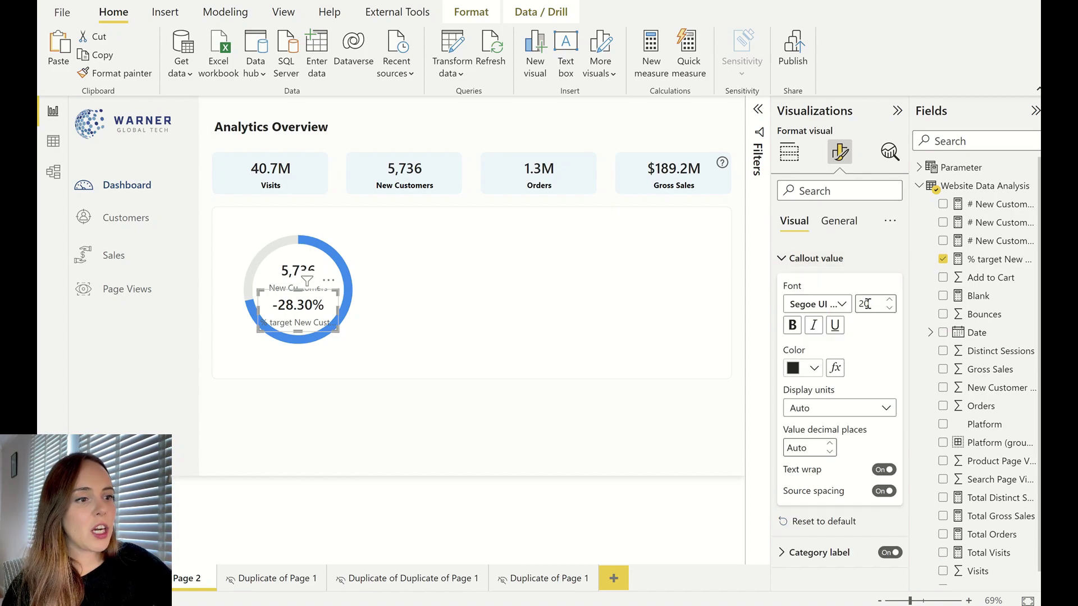
click(825, 304)
scroll(810, 202, down, 2)
scroll(811, 202, down, 2)
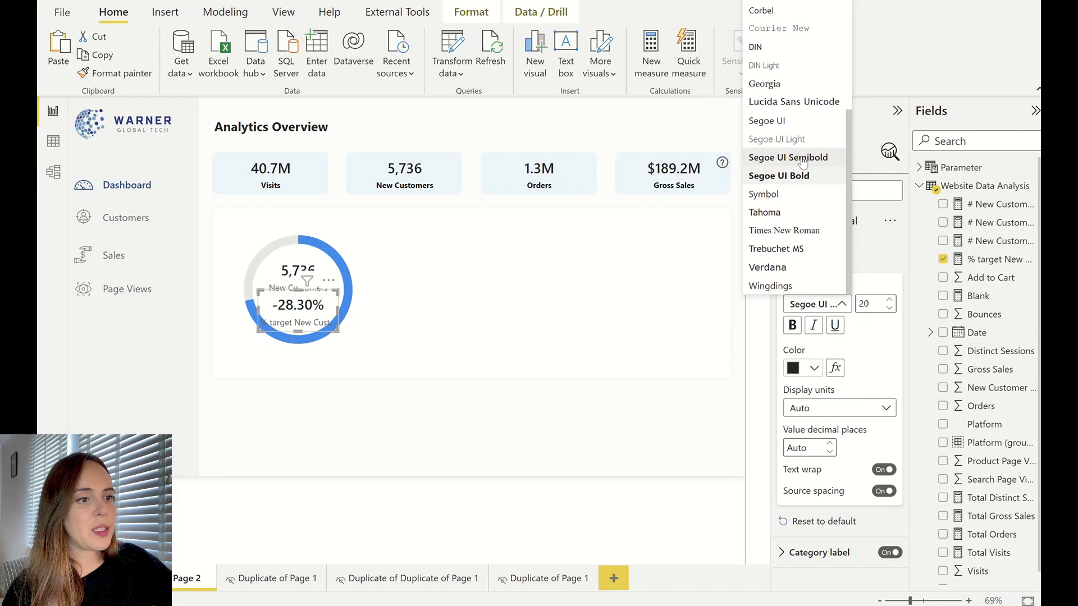
click(804, 121)
key(Tab)
text(12)
click(837, 258)
- Set the category label size to 9 and rename the card's field to VS Target
click(835, 289)
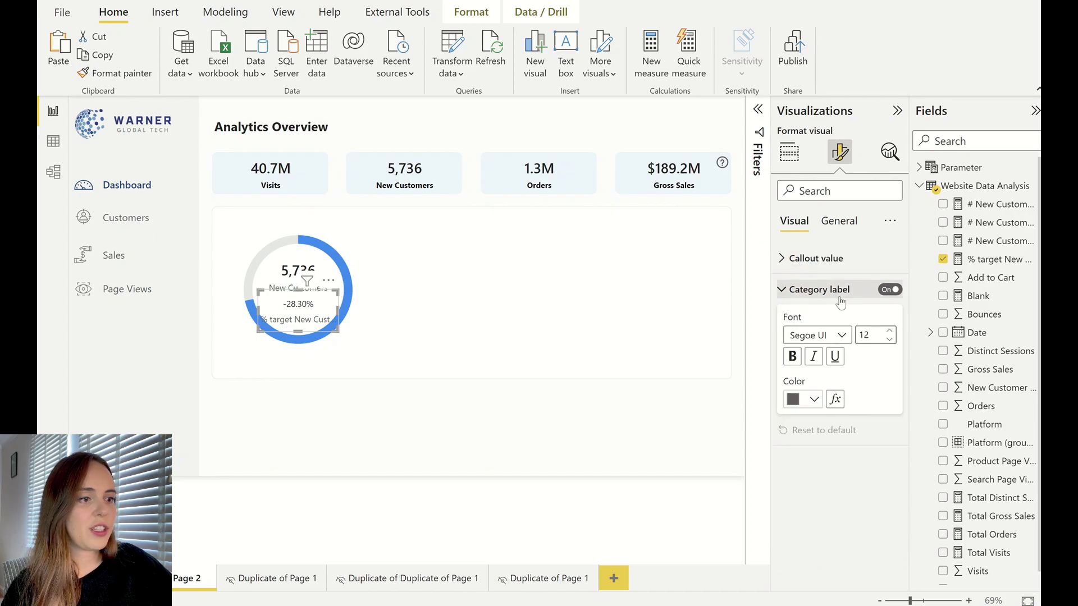
click(889, 339)
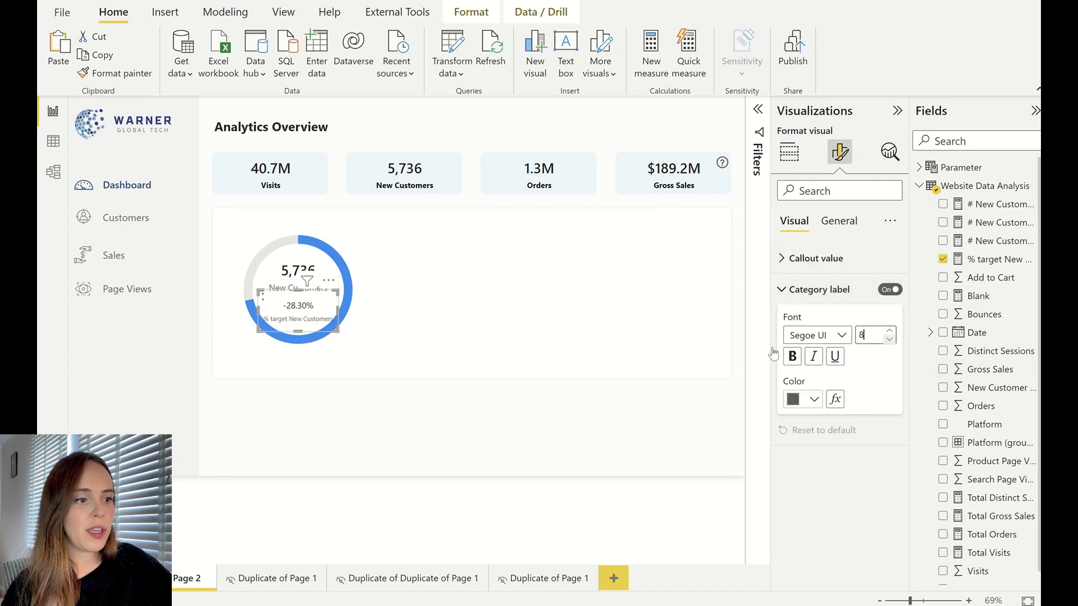
click(889, 331)
click(789, 151)
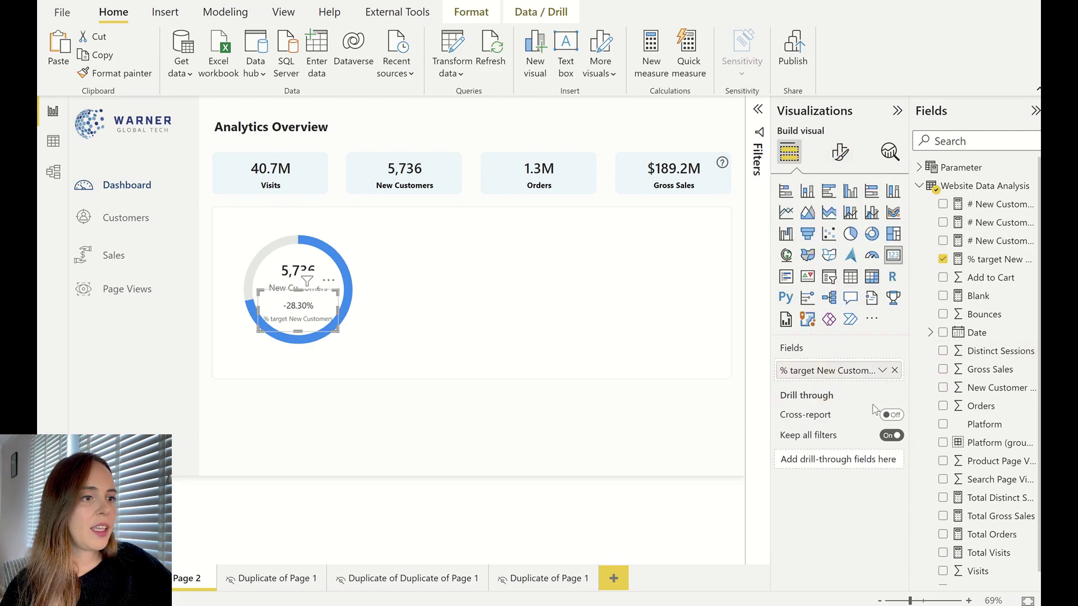
double_click(793, 366)
text(VS Target)
key(Return)
click(462, 420)
- Nudge the VS Target card slightly lower beneath the New Customers card
click(307, 275)
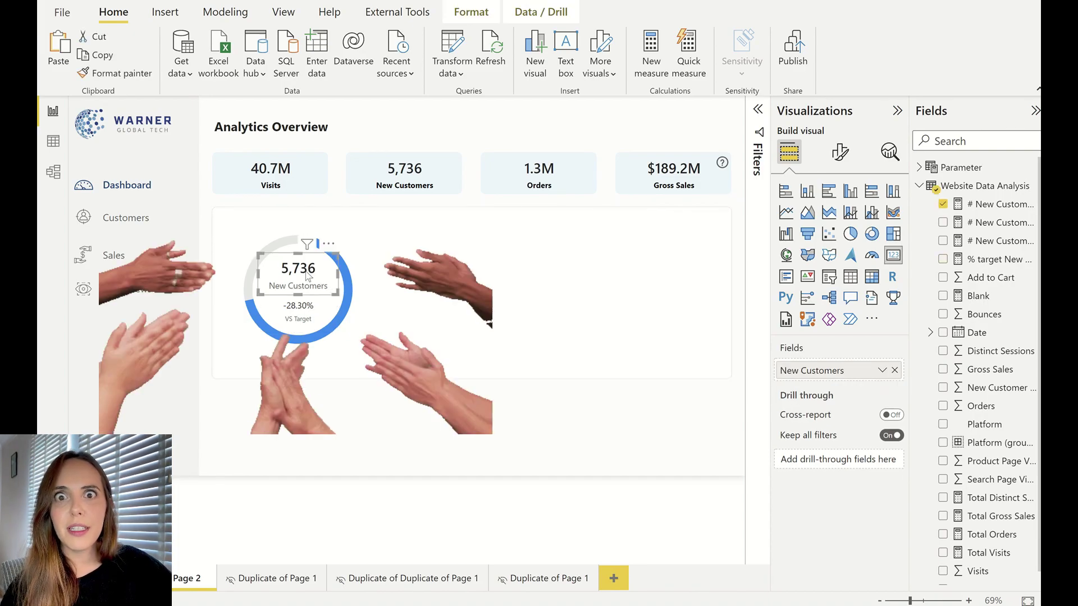
click(304, 314)
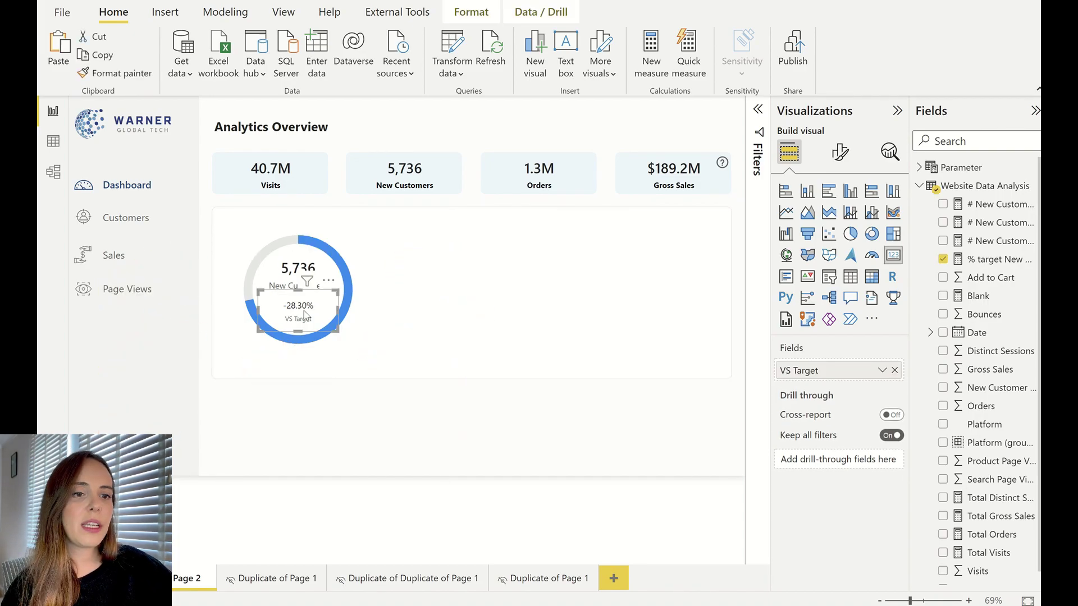
drag(305, 315, 305, 317)
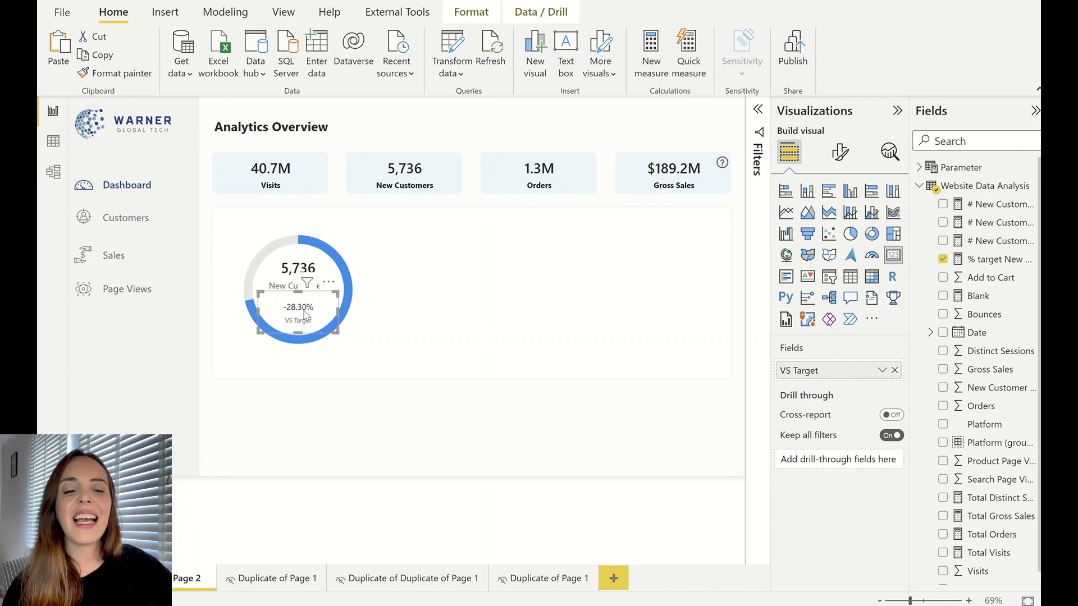
click(355, 432)
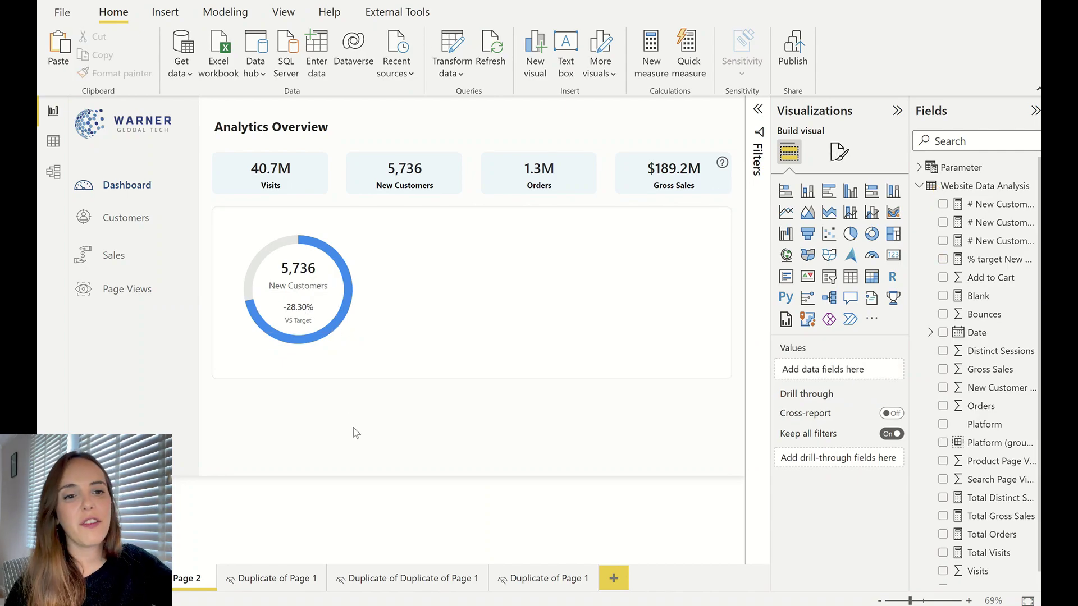
- Insert a rectangle shape and move it into the middle of the chart area
click(165, 12)
click(602, 66)
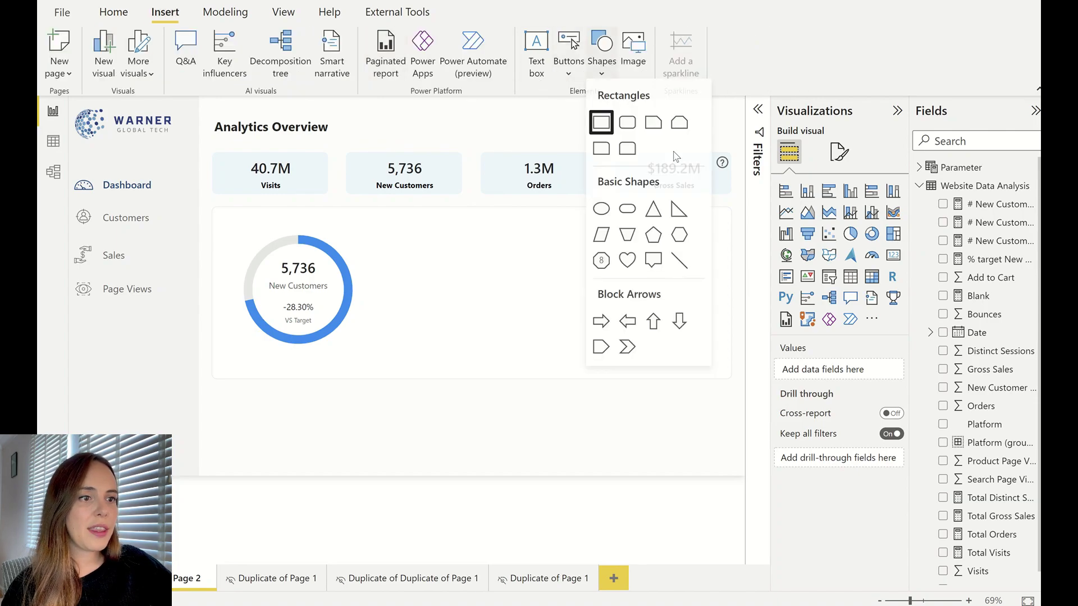
click(600, 119)
drag(181, 440, 519, 320)
- Give the rectangle a light grey border and position it around the donut chart
click(799, 282)
click(809, 437)
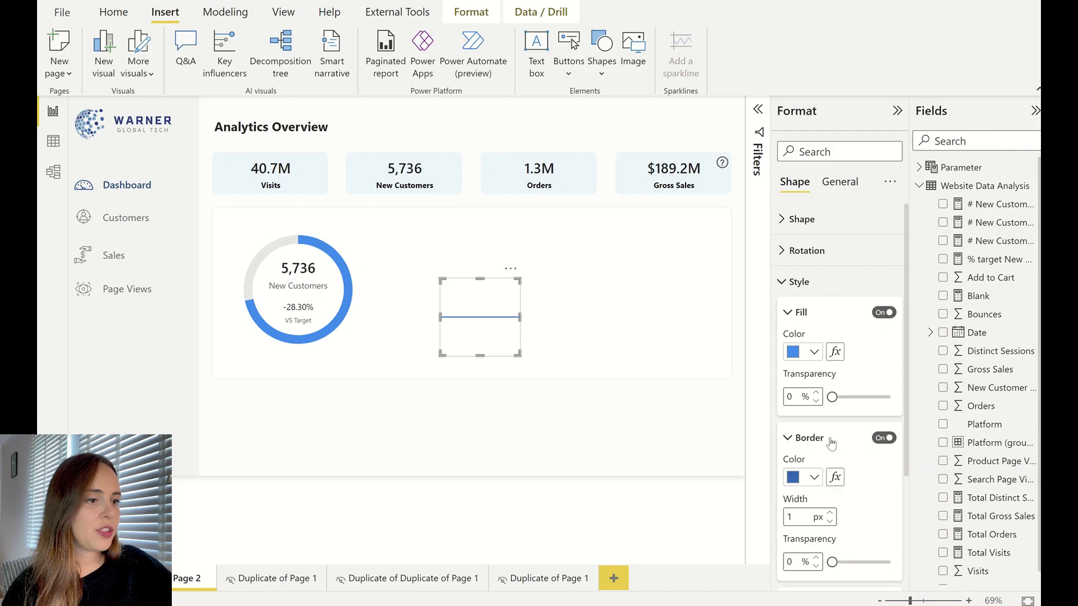
scroll(830, 446, down, 3)
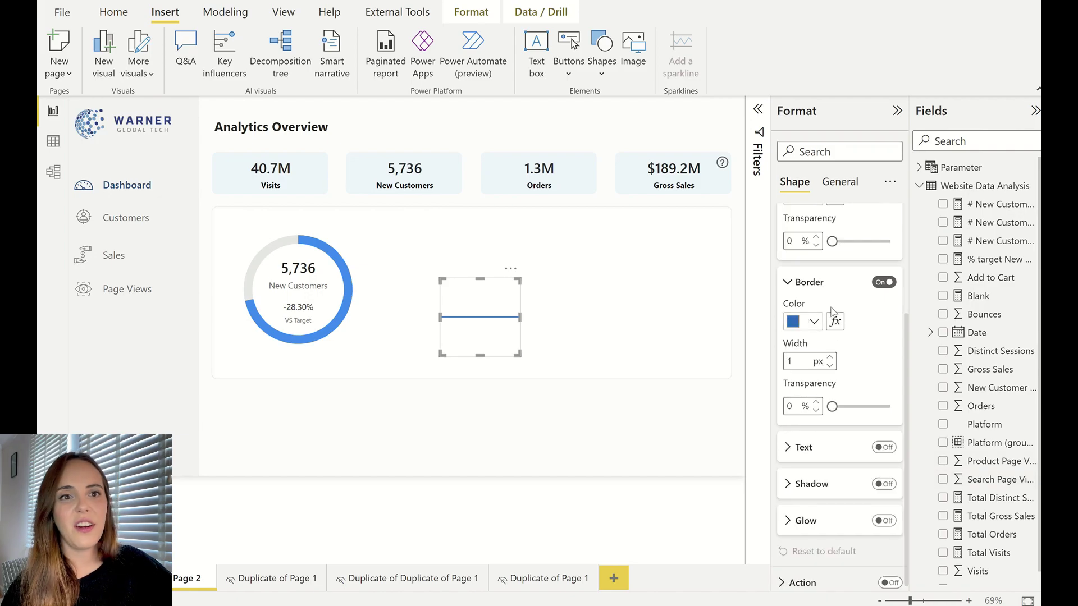
scroll(843, 315, up, 3)
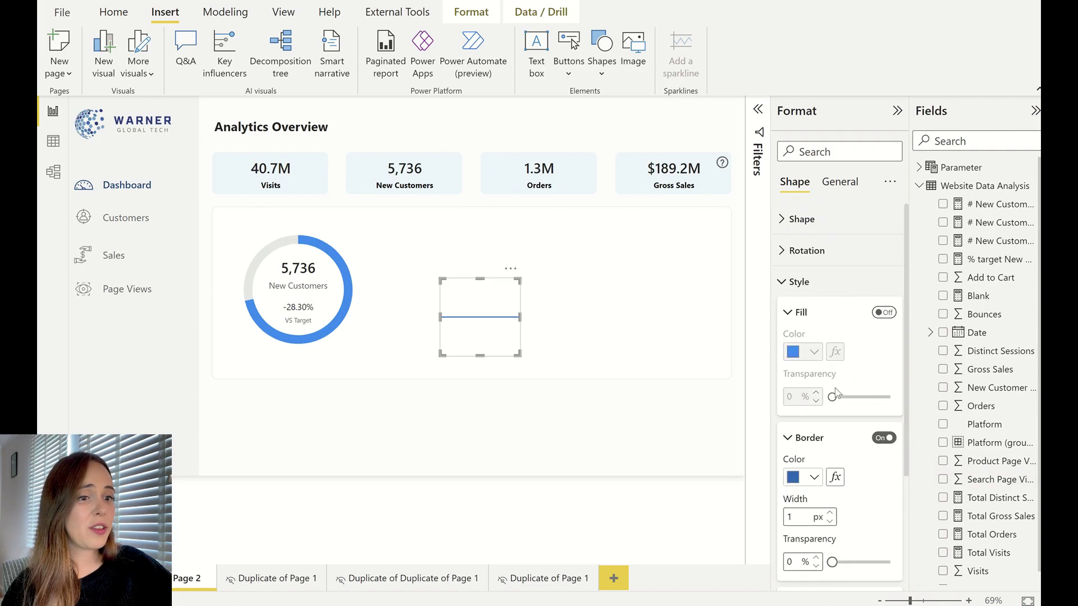
click(809, 478)
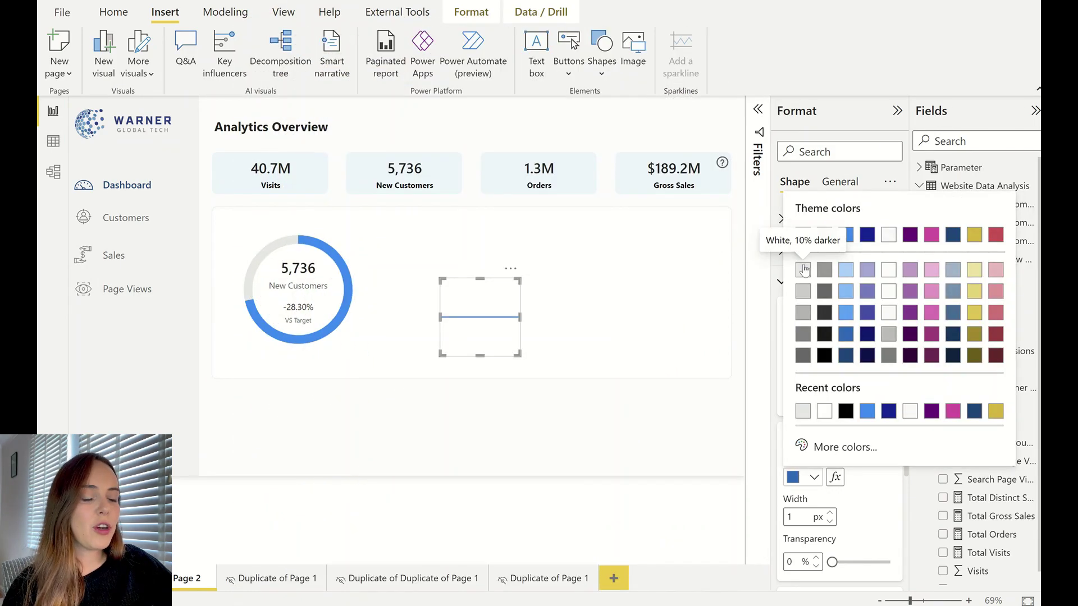
click(802, 270)
drag(502, 316, 318, 287)
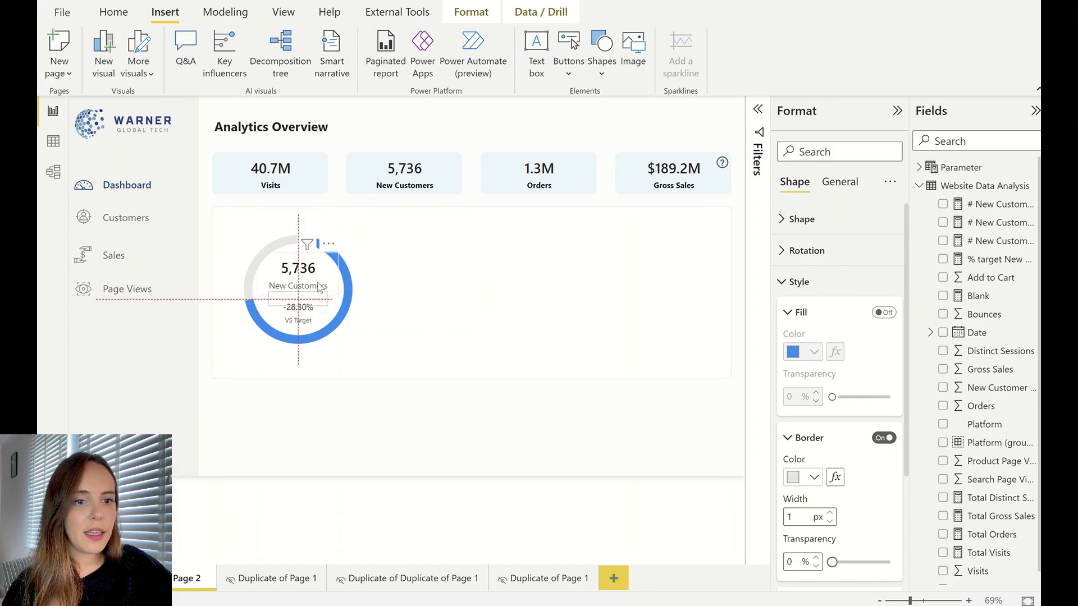
click(389, 416)
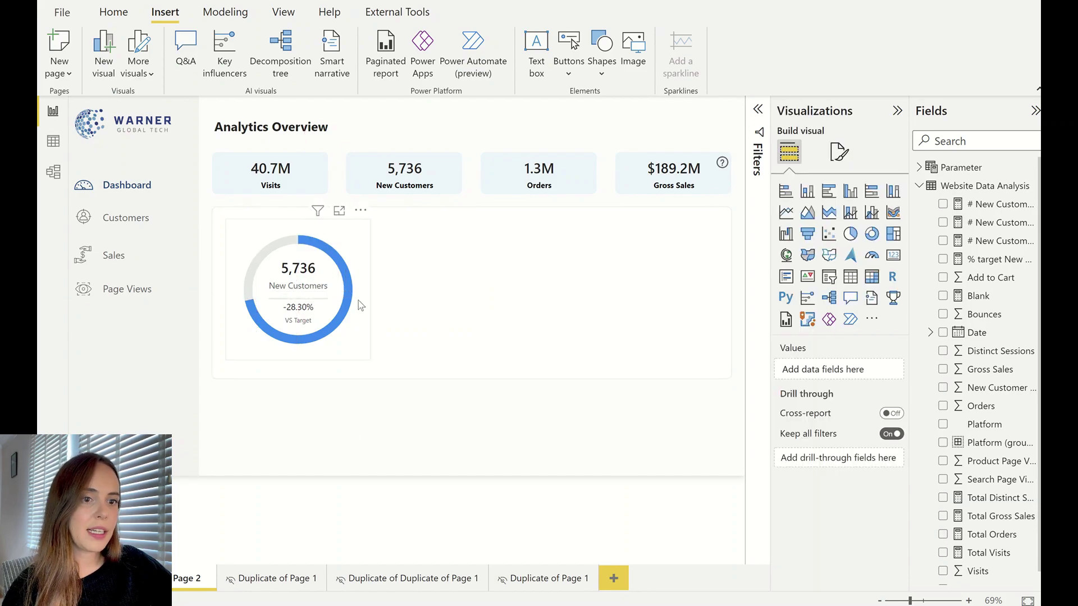
- Shrink the -28.30% VS Target card inside the donut and show its format options
drag(338, 334, 295, 320)
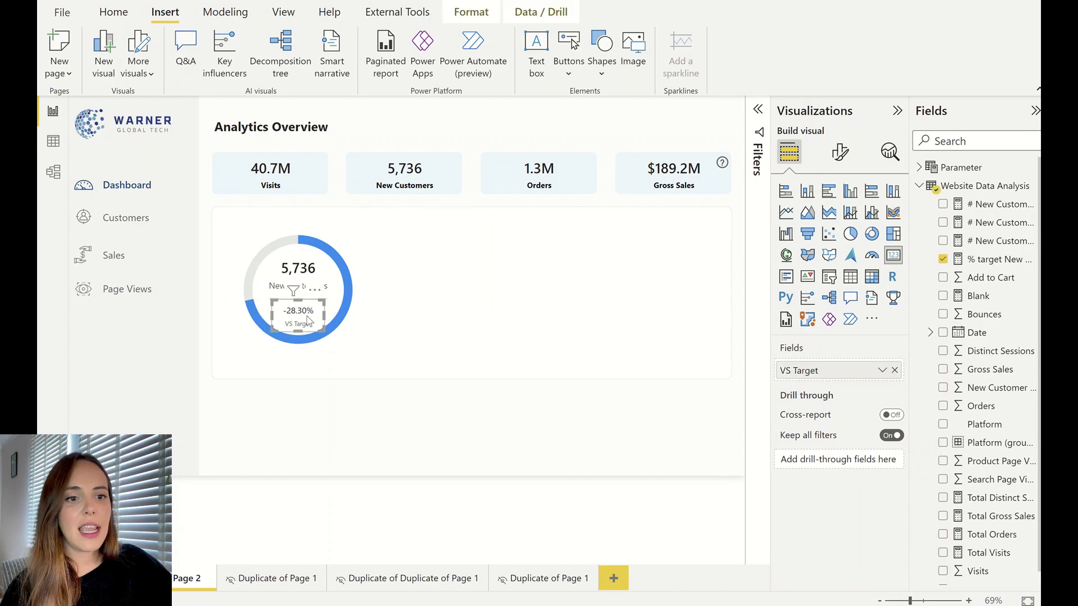
click(370, 405)
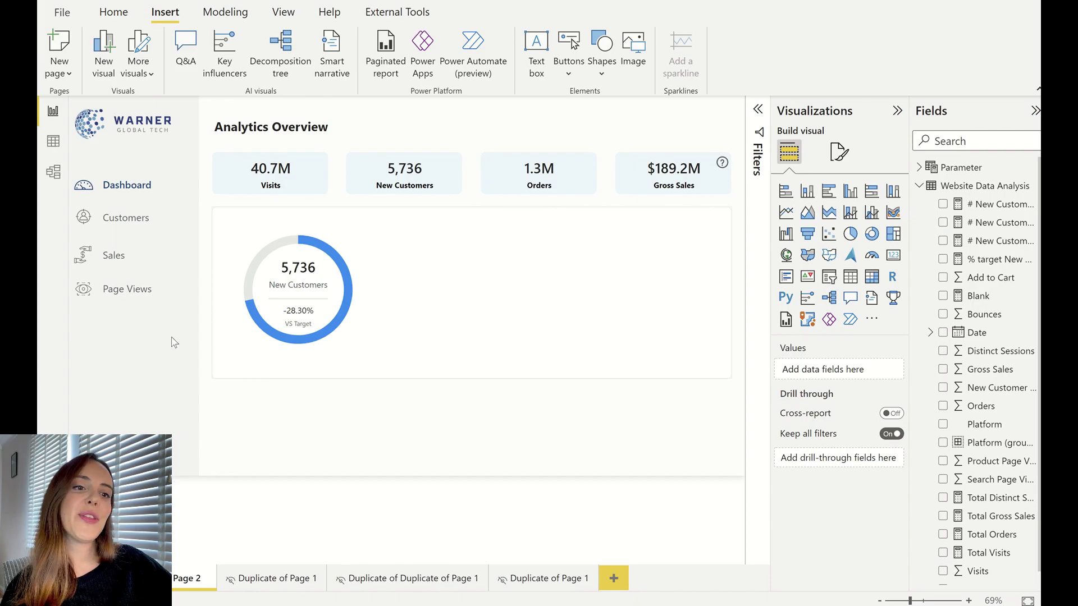
click(310, 326)
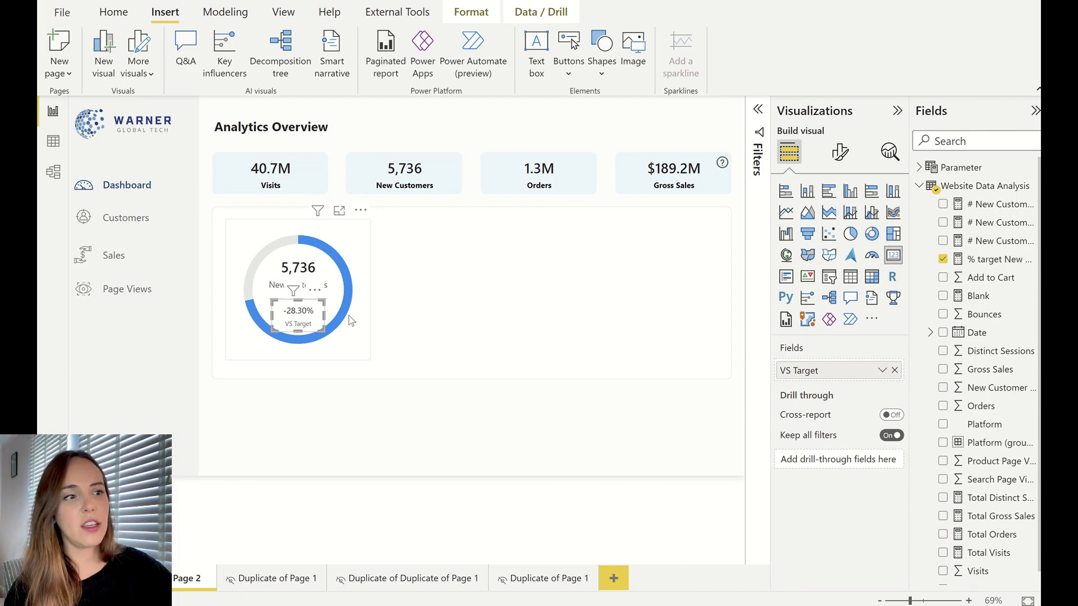
click(840, 151)
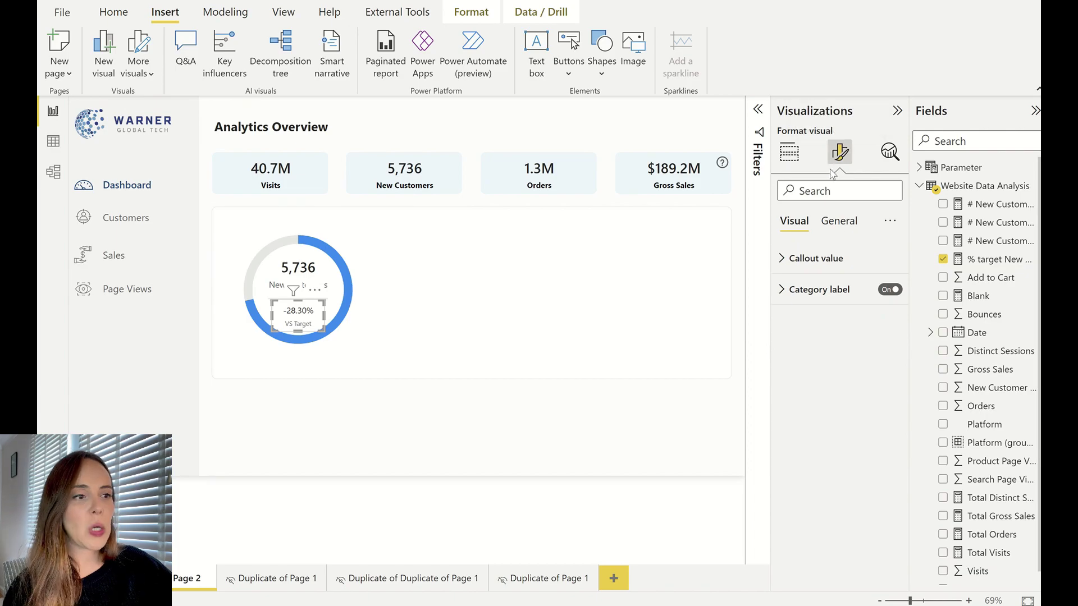
- Switch the callout value colour to Rules, with values below 0 shown red
click(839, 265)
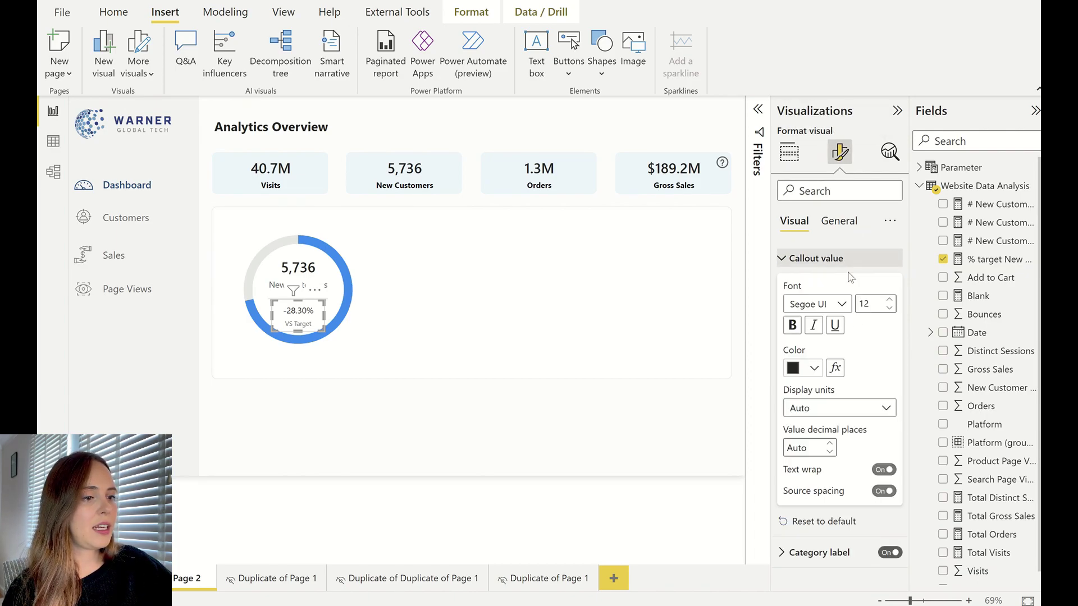
click(841, 371)
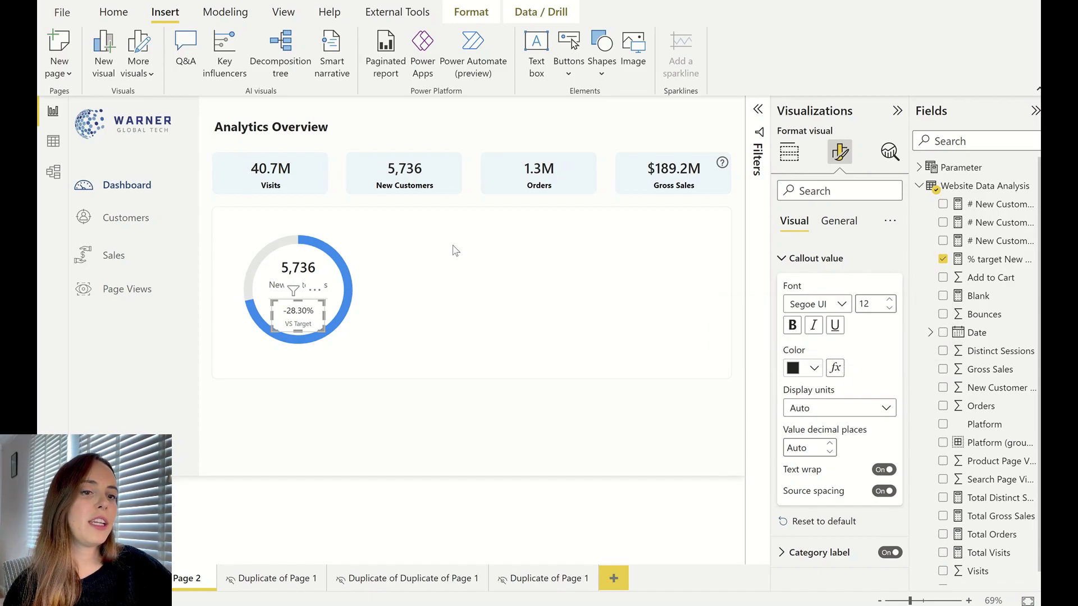
click(316, 119)
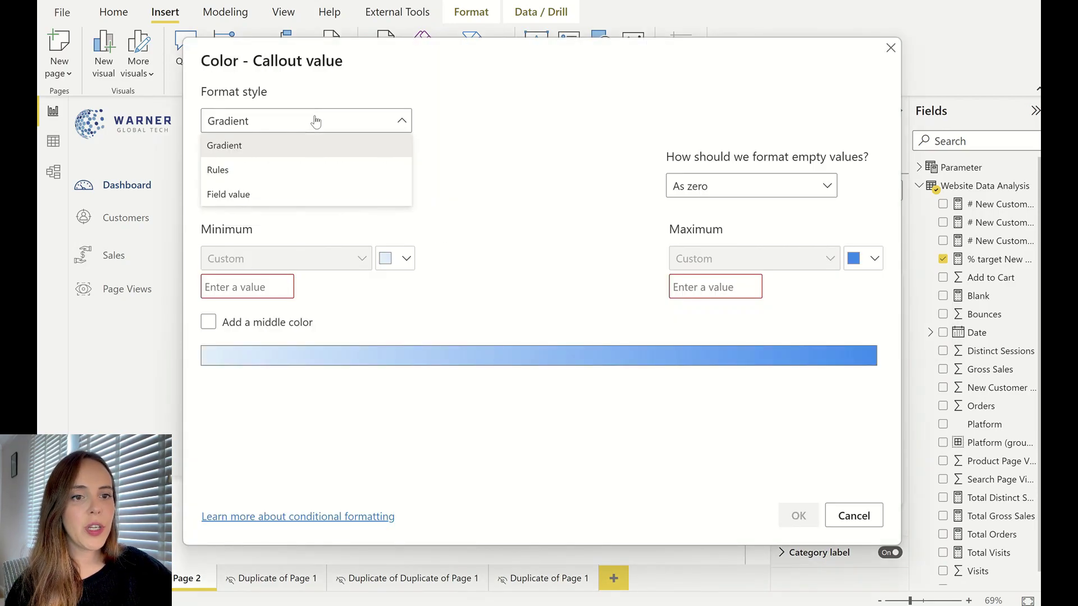
click(296, 173)
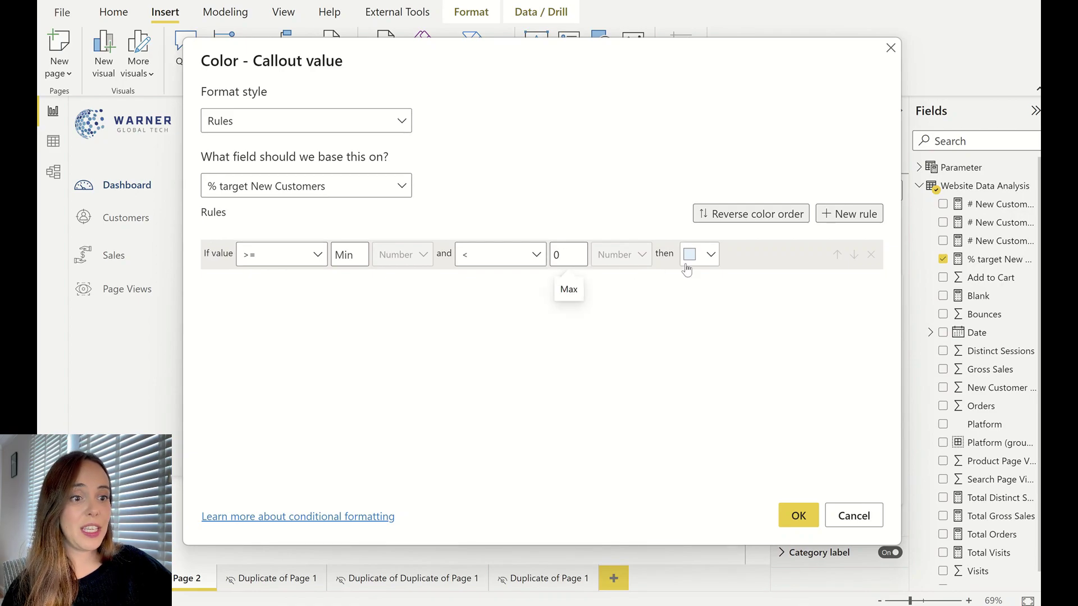
click(707, 256)
click(793, 286)
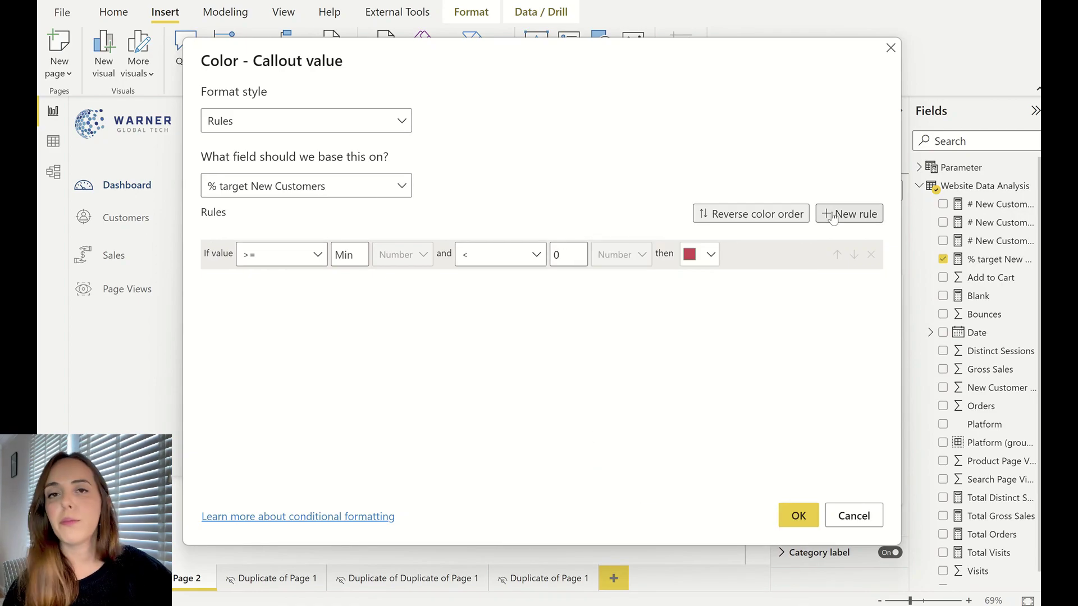
- Add a second rule colouring 0 up to Max green, and apply the rules
click(848, 213)
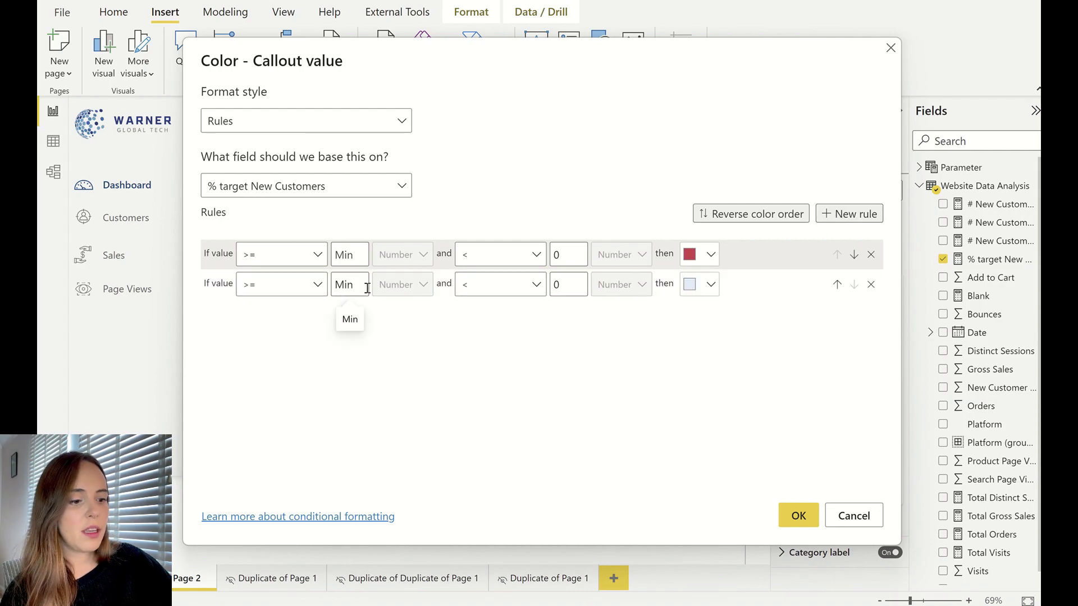
text(0)
click(587, 284)
key(BackSpace)
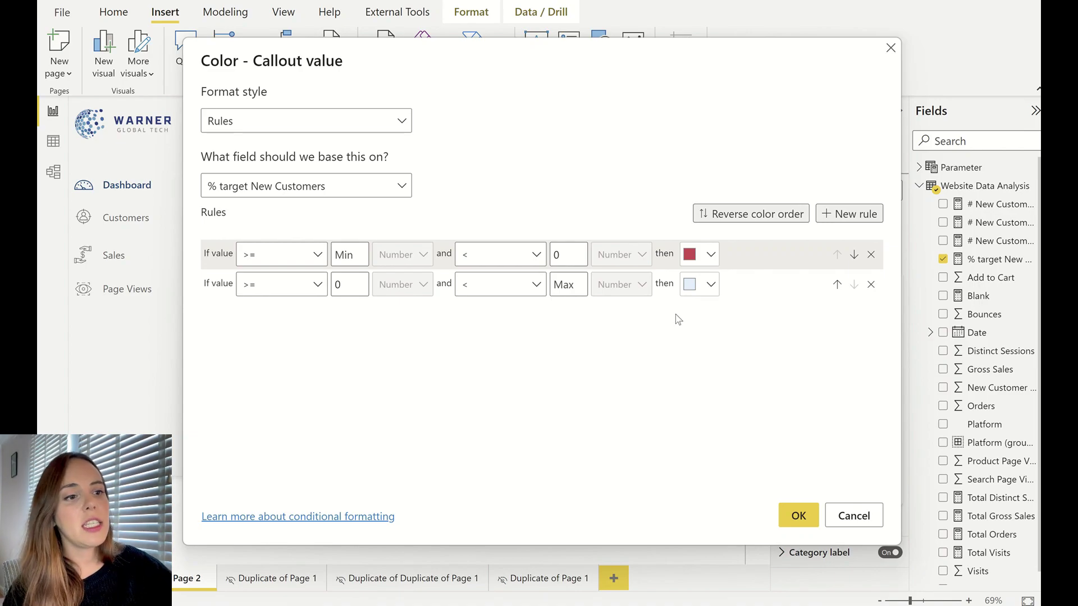
click(690, 285)
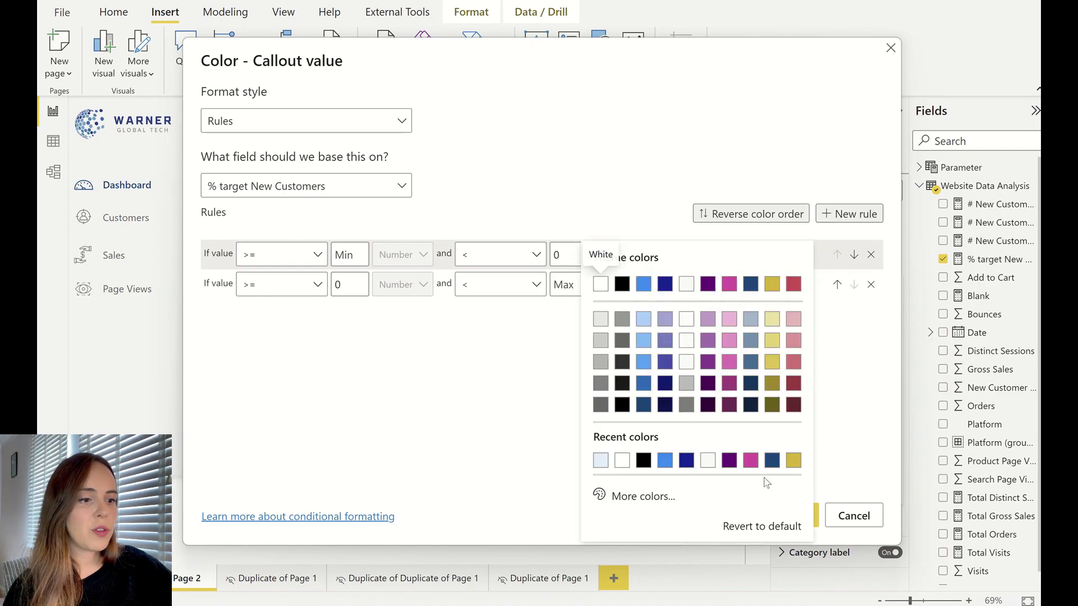
click(629, 495)
key(Escape)
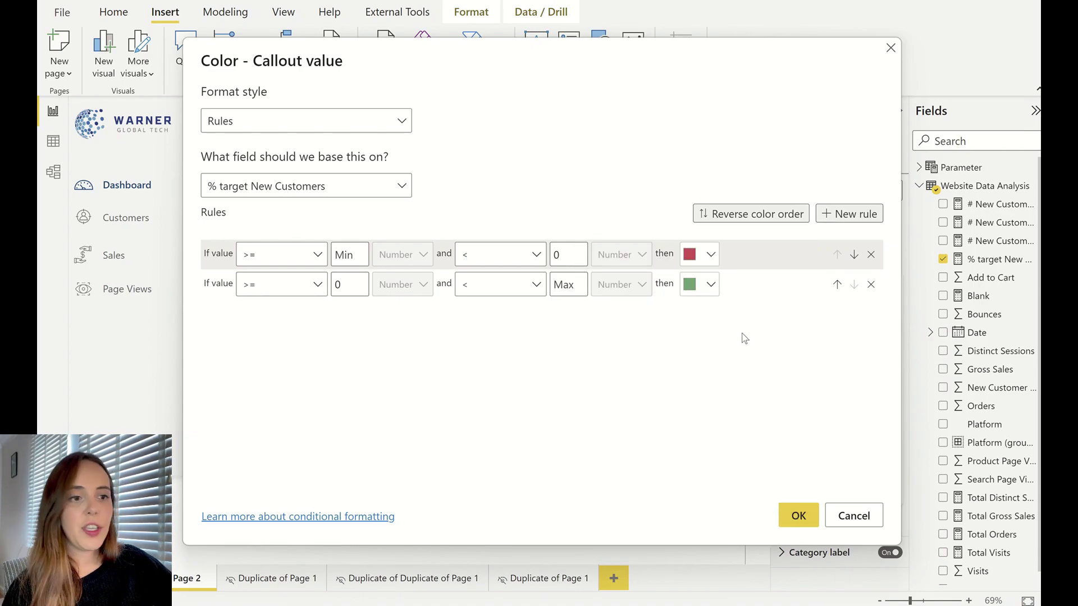
click(798, 517)
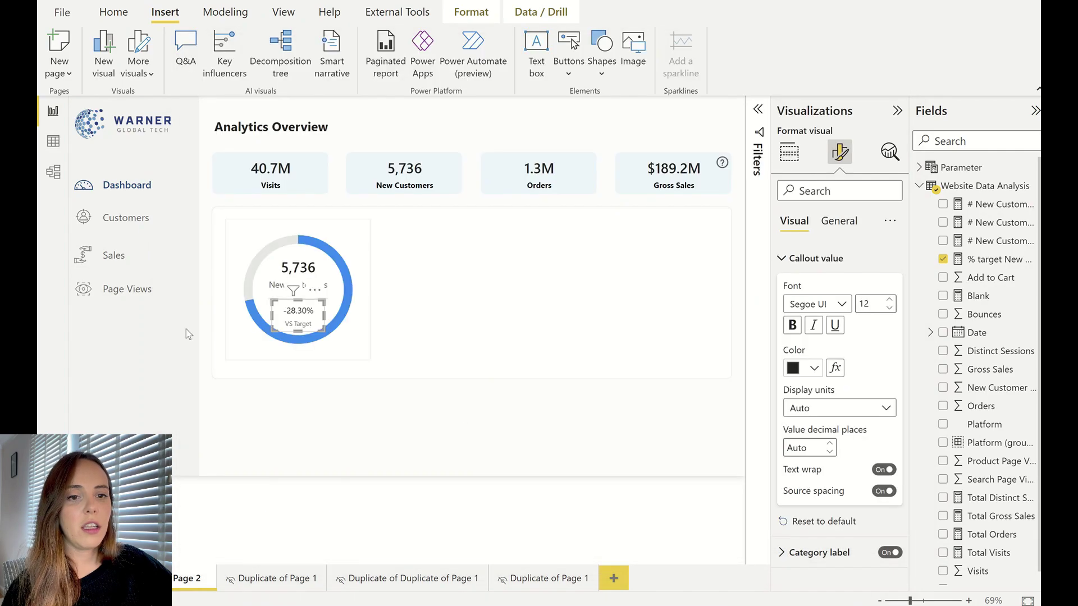
- Add an empty 100% stacked bar chart beside the donut
click(477, 433)
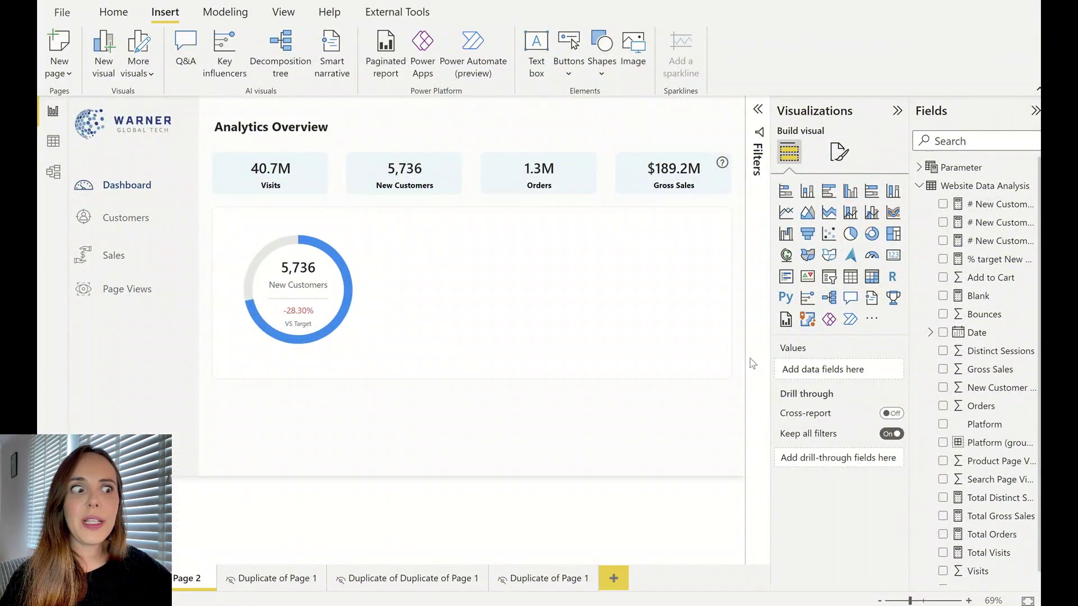
click(870, 193)
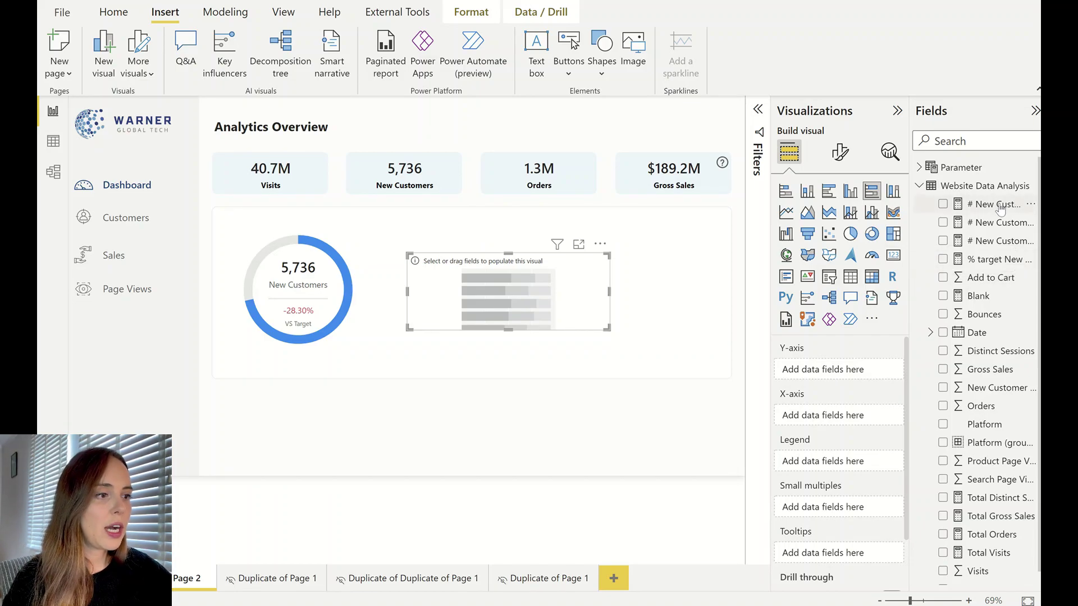
- Plot # New Customers and # New Customers to target on the bar chart's X-axis
drag(999, 207, 823, 415)
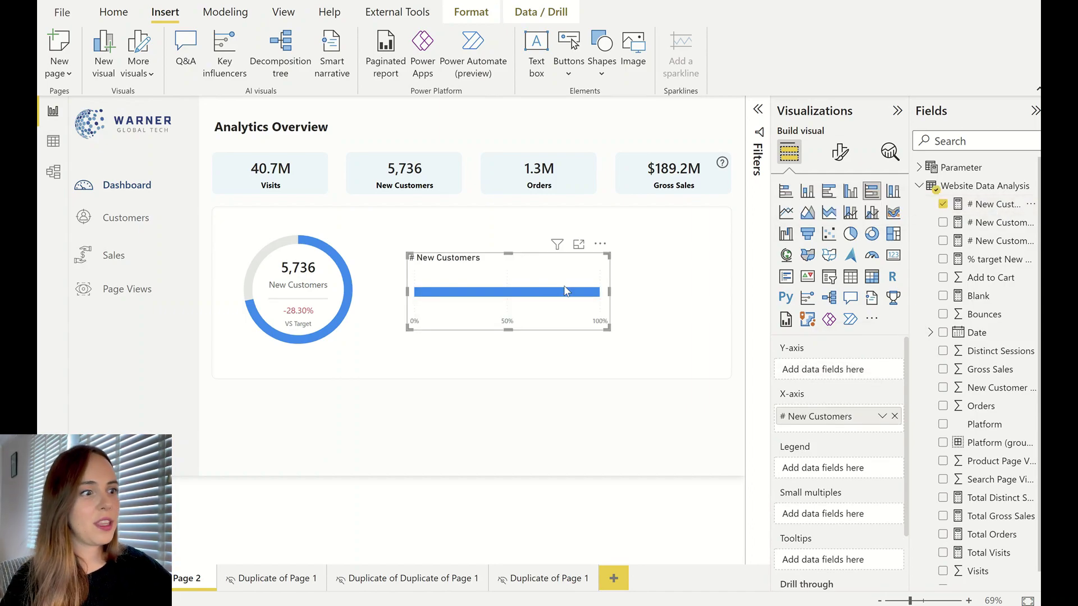
click(990, 242)
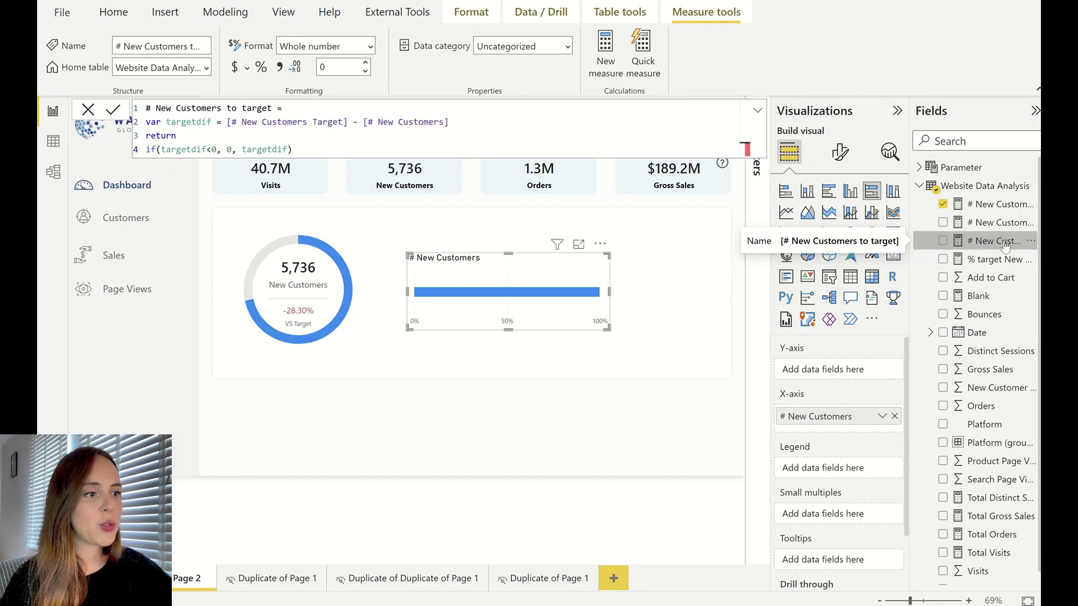
drag(1005, 245, 853, 432)
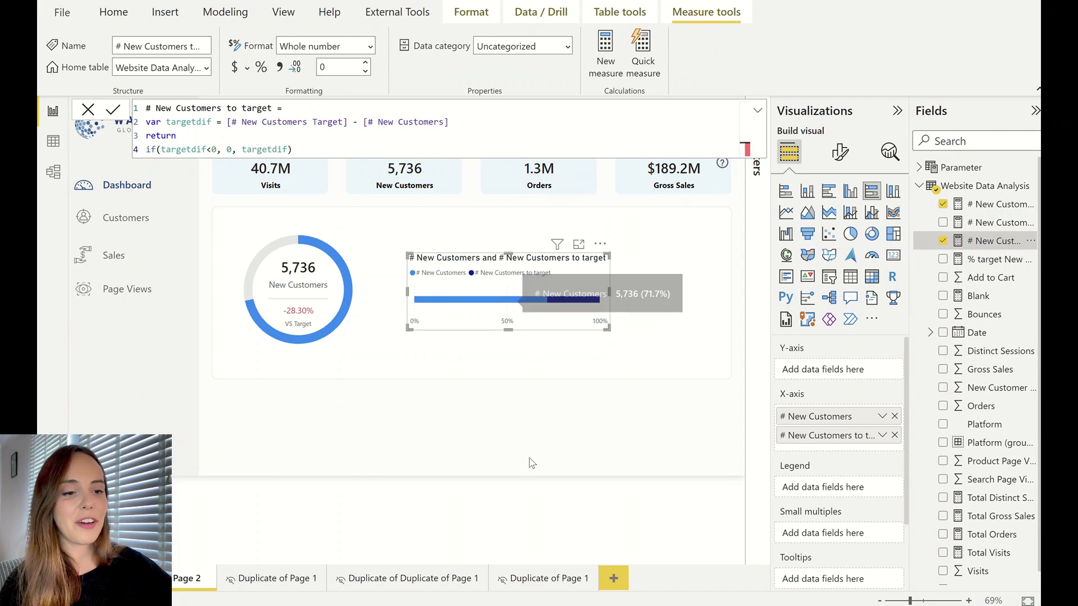
click(554, 429)
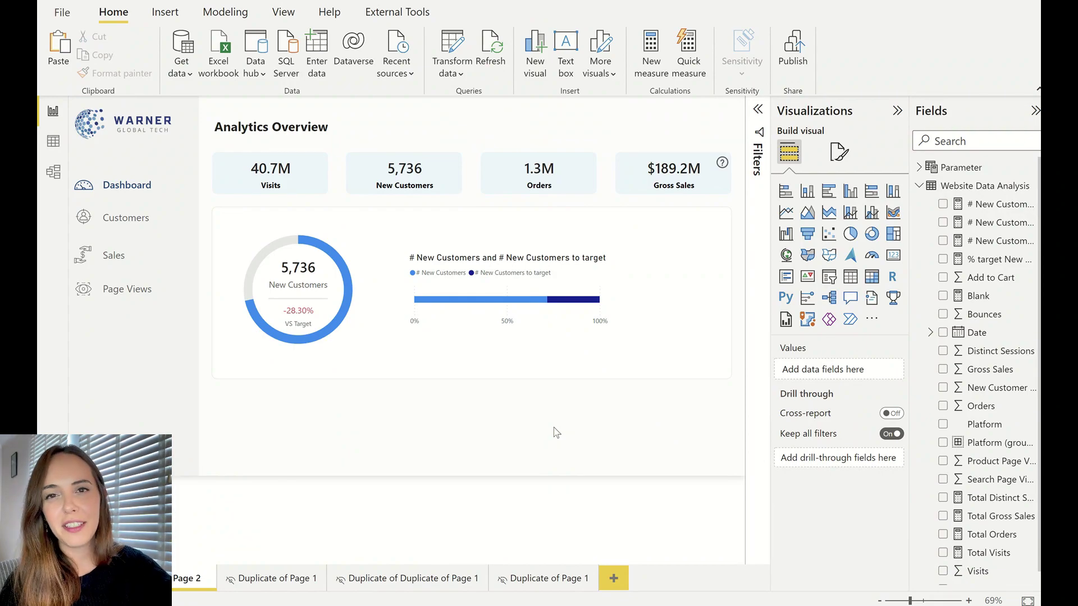
- Hide the bar chart's title
click(553, 314)
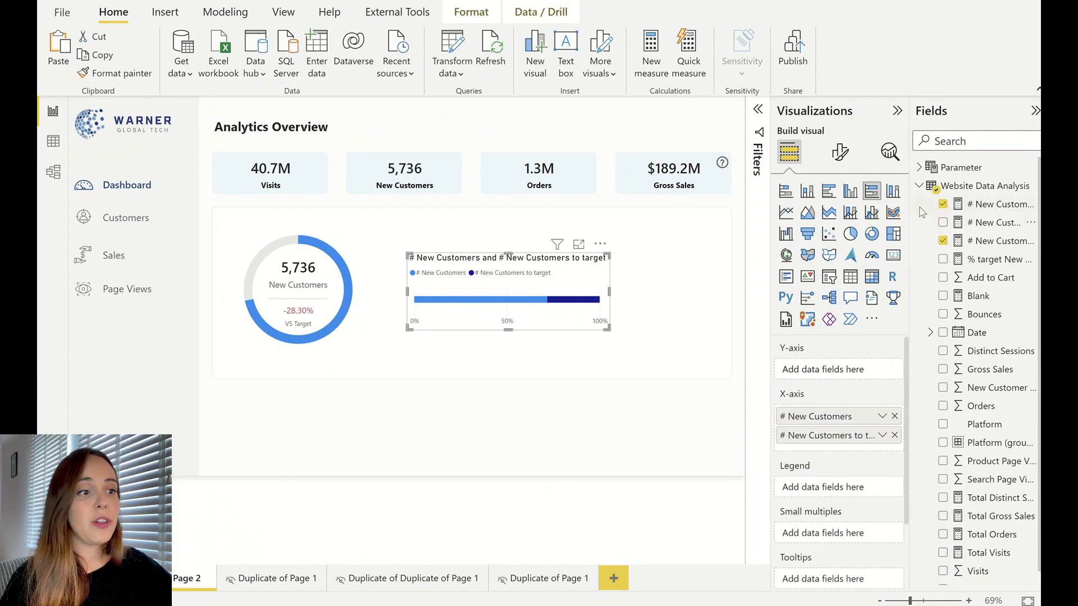
click(838, 153)
click(839, 221)
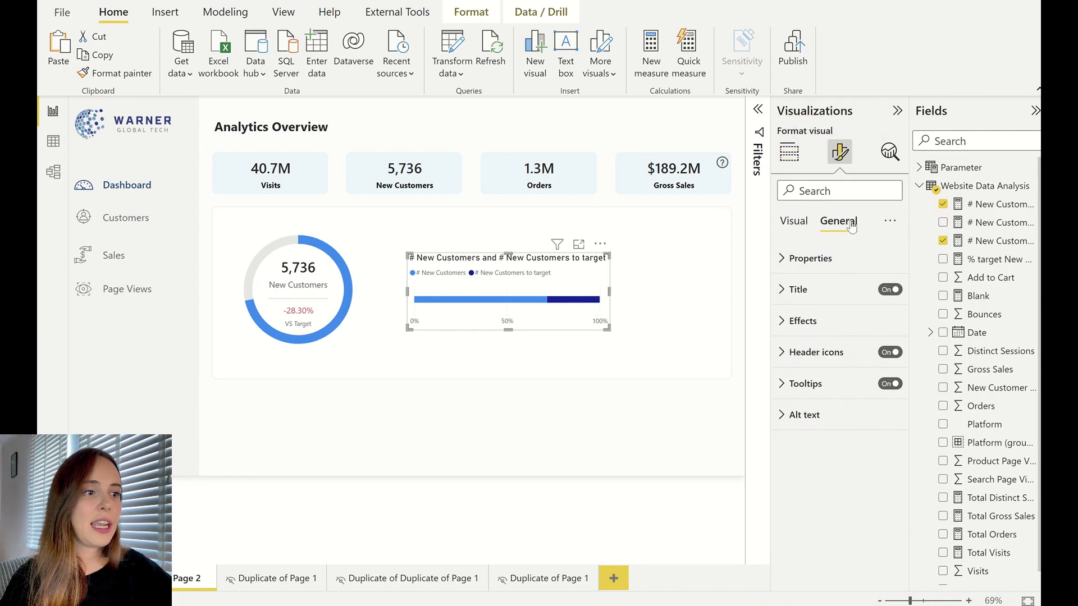
click(887, 290)
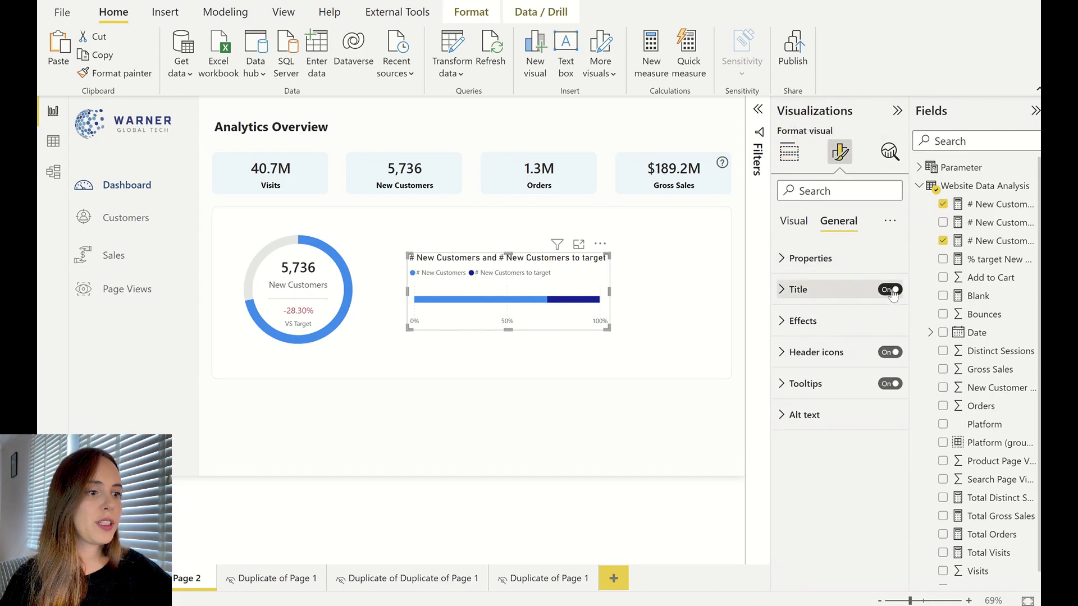
click(828, 328)
- Turn off the bar chart's Y-axis and its title, the X-axis, and the legend
click(793, 221)
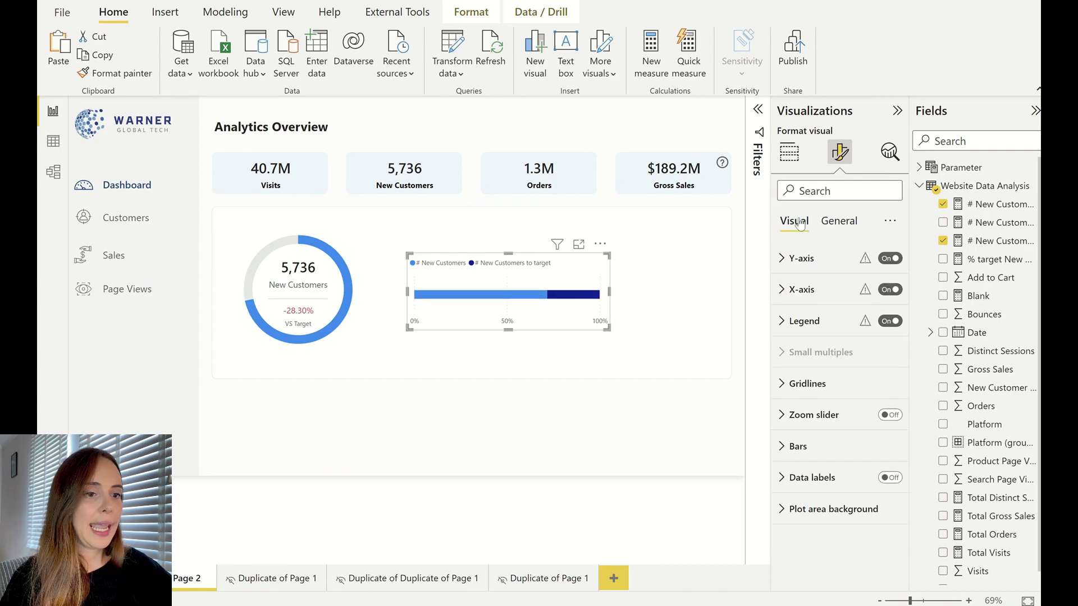
click(802, 259)
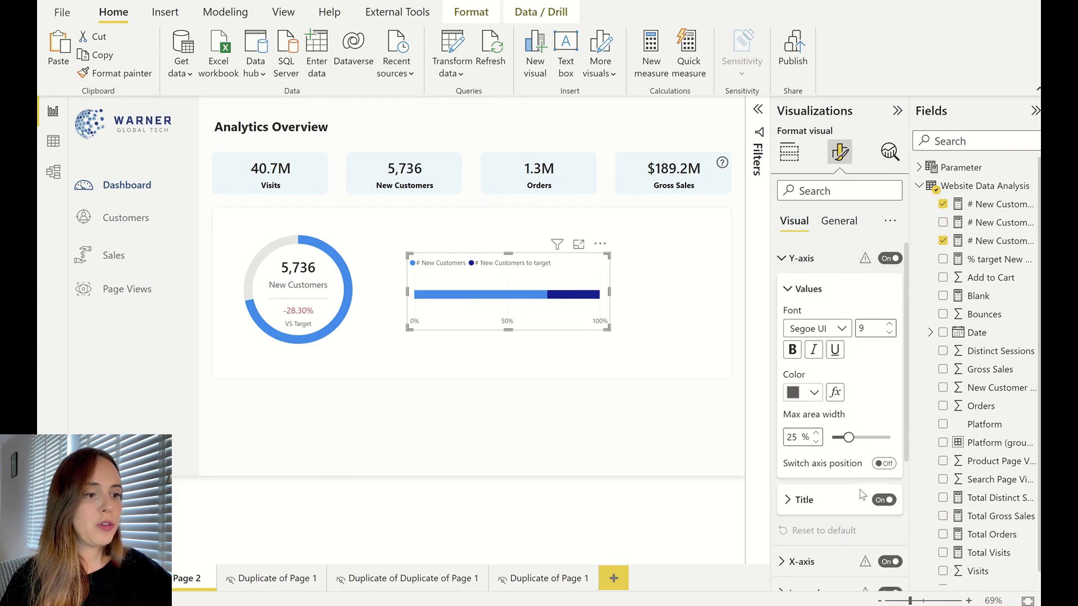
click(884, 500)
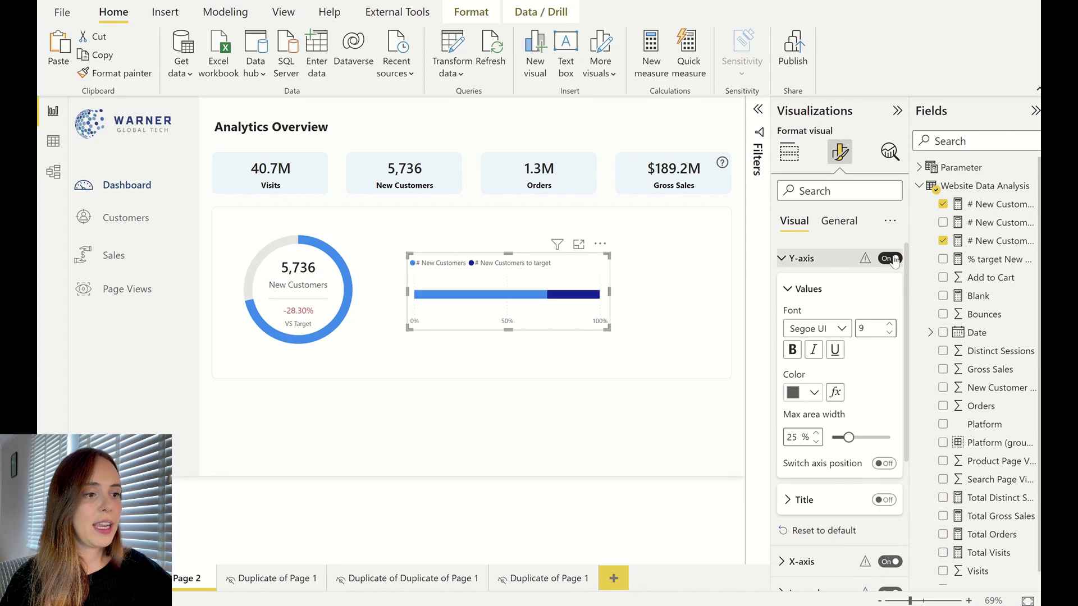
click(891, 259)
click(817, 263)
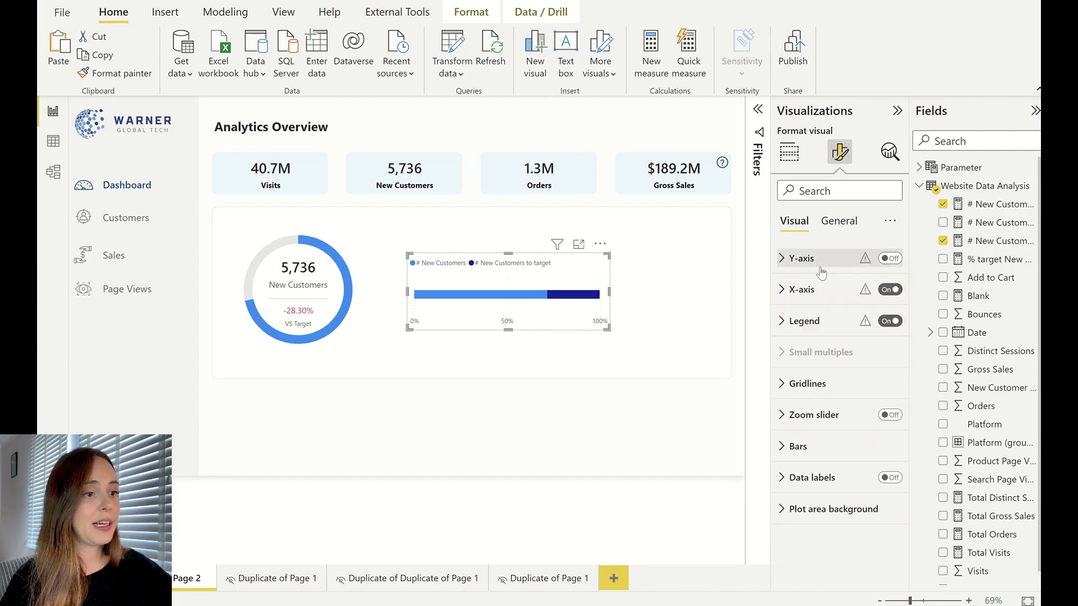
click(814, 292)
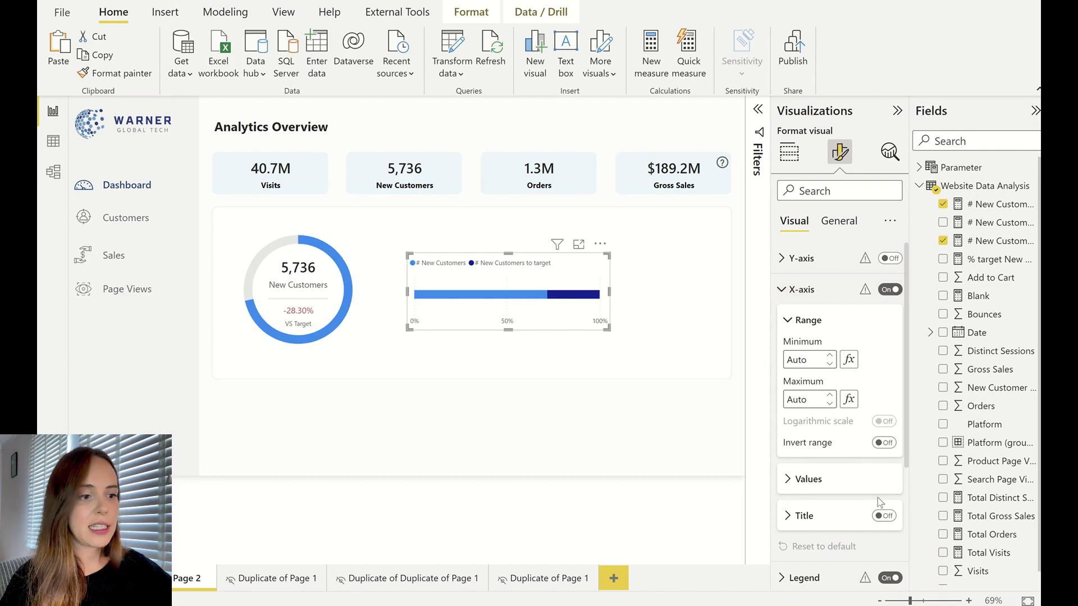
click(892, 290)
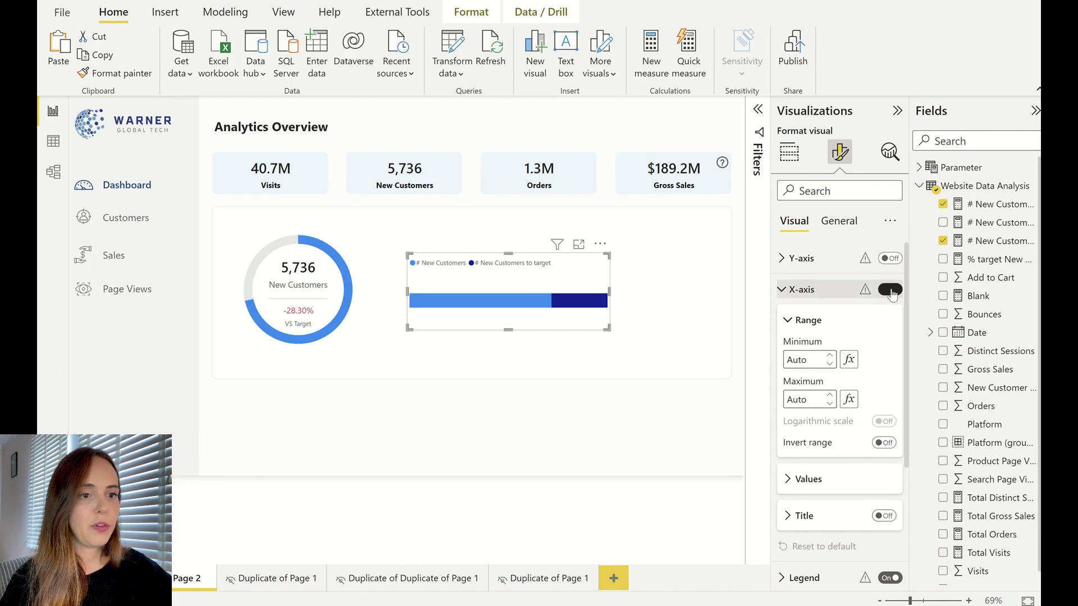
click(817, 290)
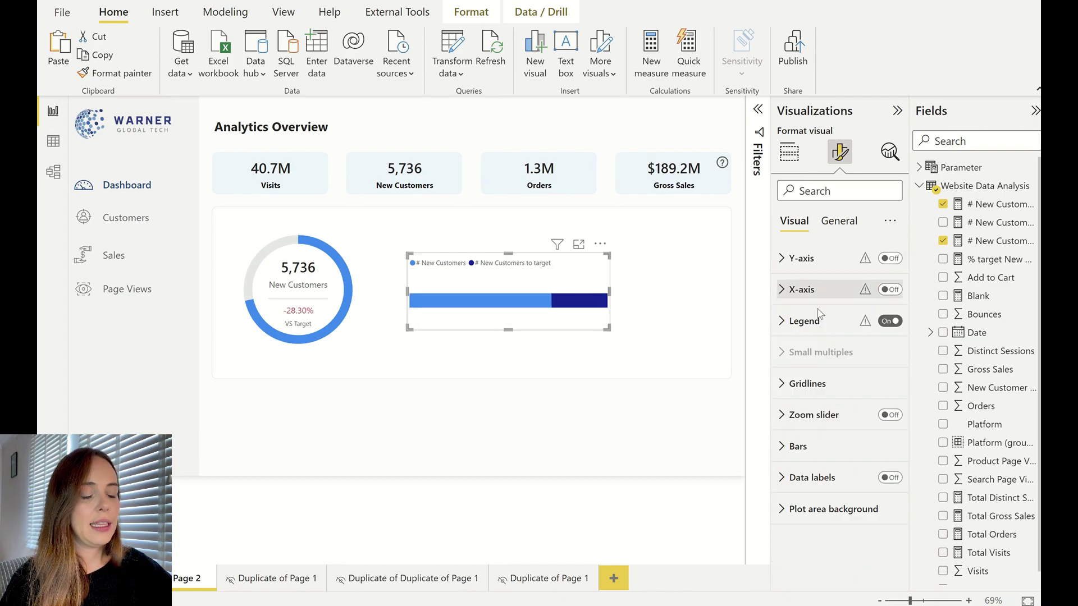
click(889, 322)
click(549, 433)
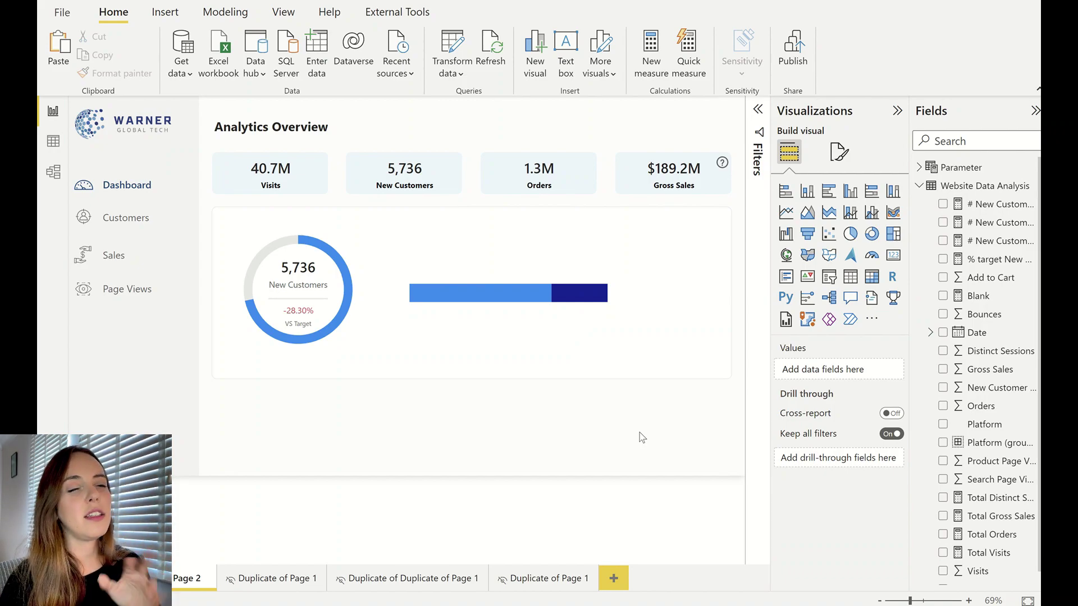
mouse_move(578, 313)
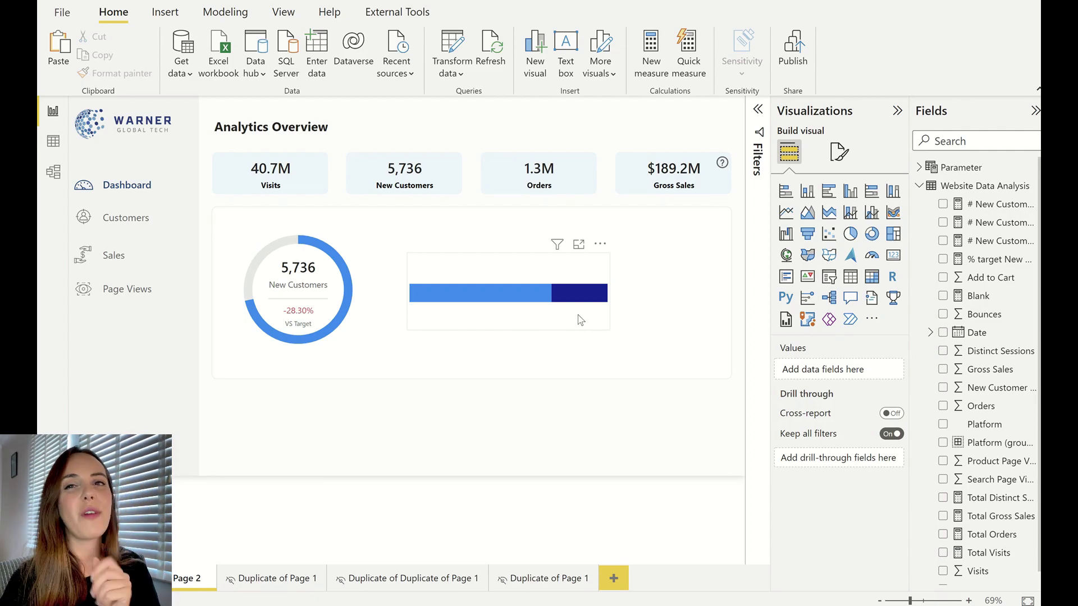
- Insert a pill shape and flatten it into a thin bar over the chart
click(168, 13)
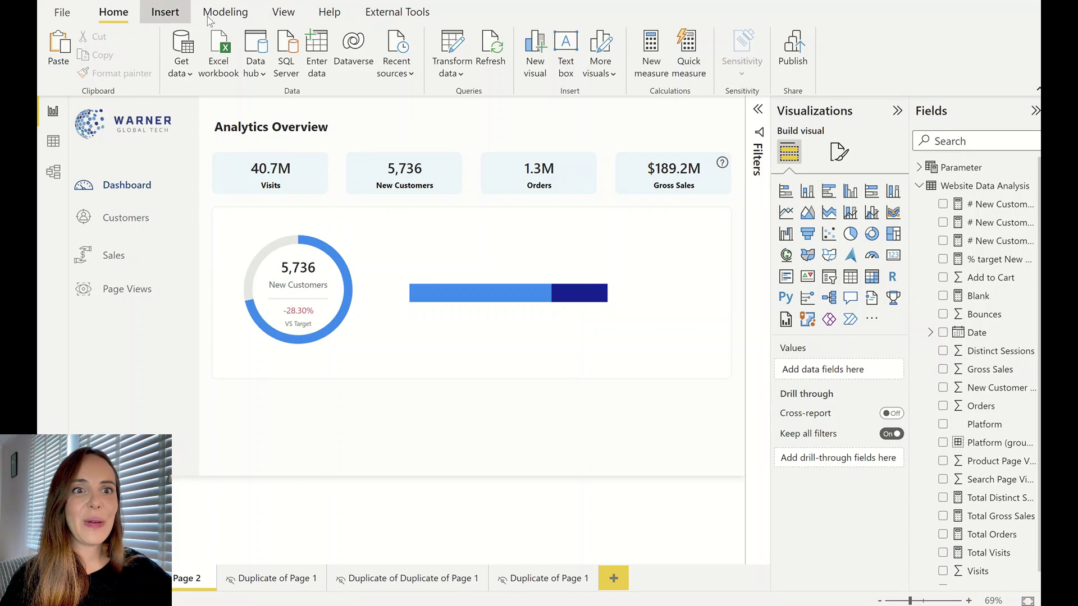
click(595, 56)
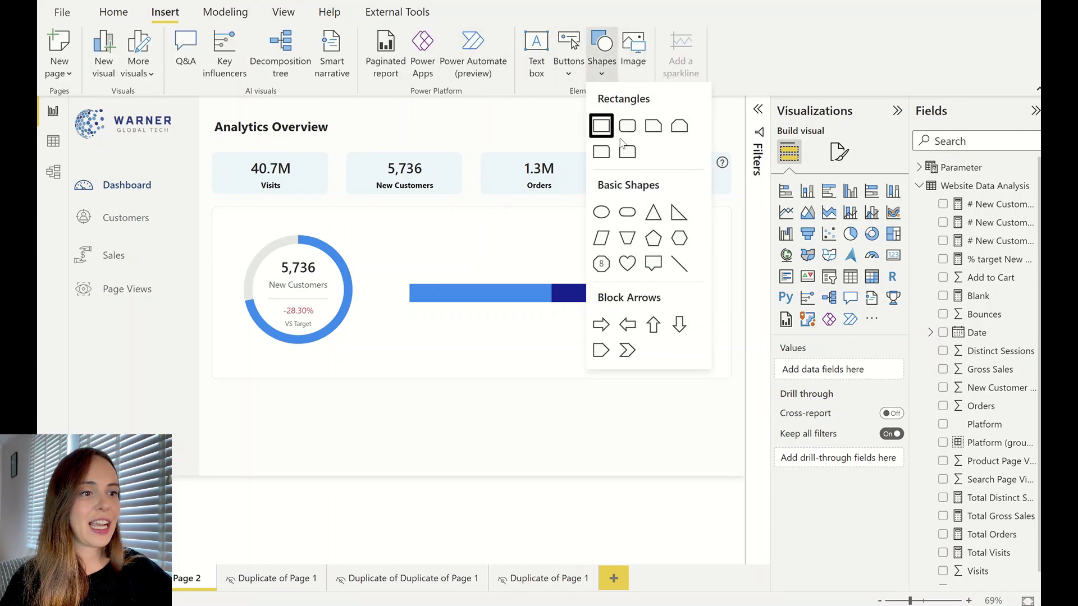
click(627, 213)
drag(142, 428, 606, 337)
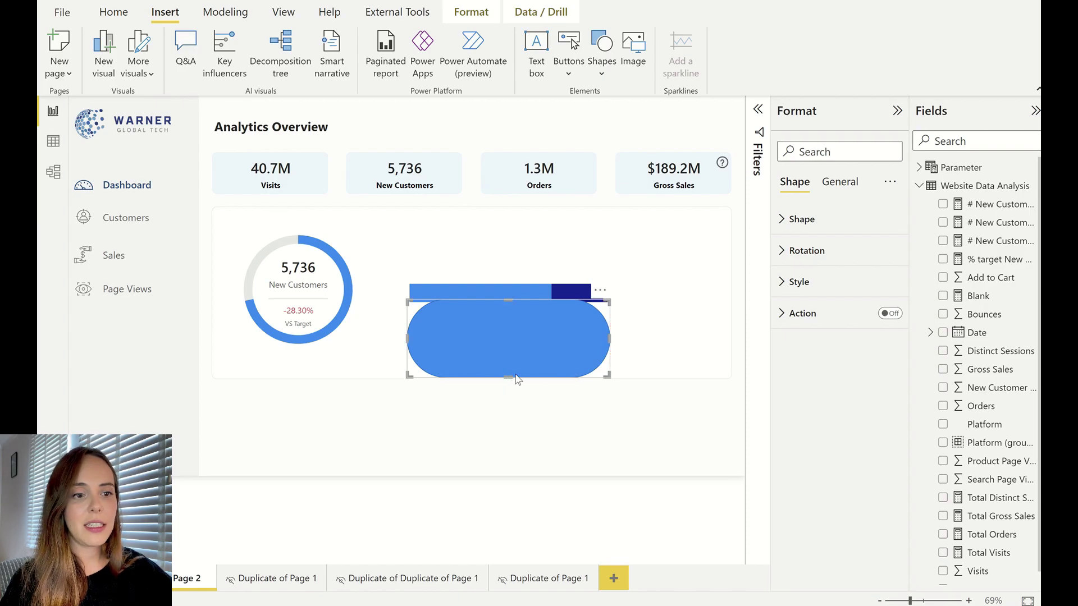
drag(518, 378, 542, 329)
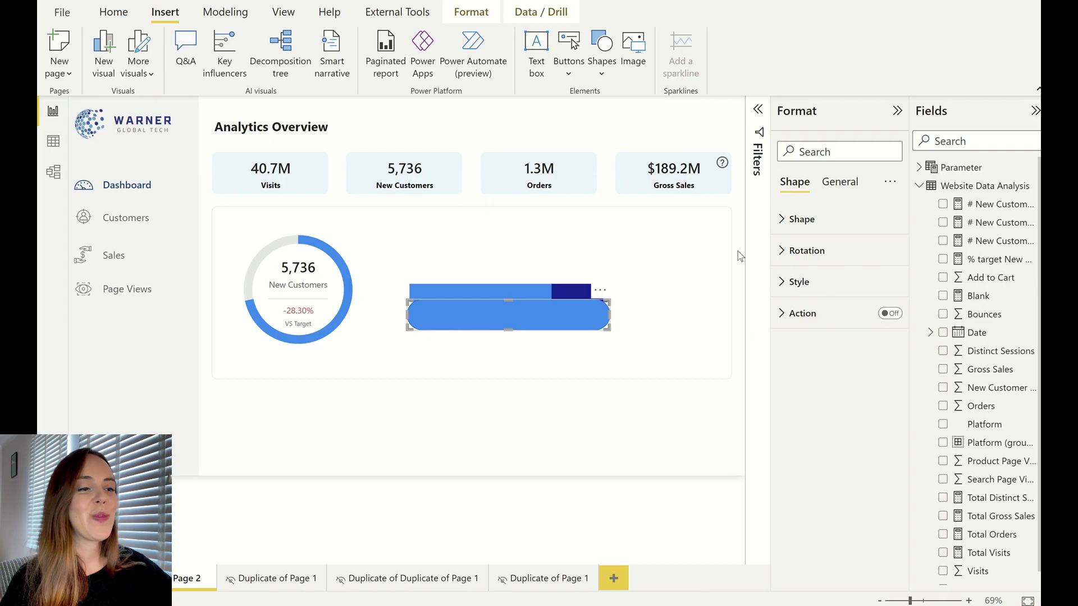
- Remove the pill's fill and fit it over the progress bar as an outline
click(783, 283)
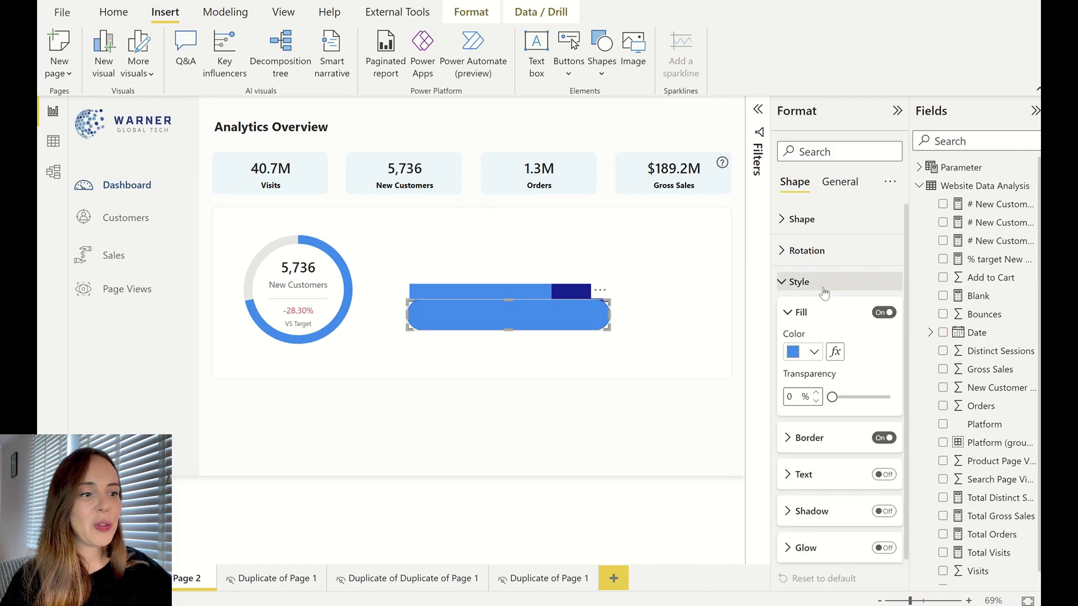
click(884, 312)
drag(531, 322, 527, 304)
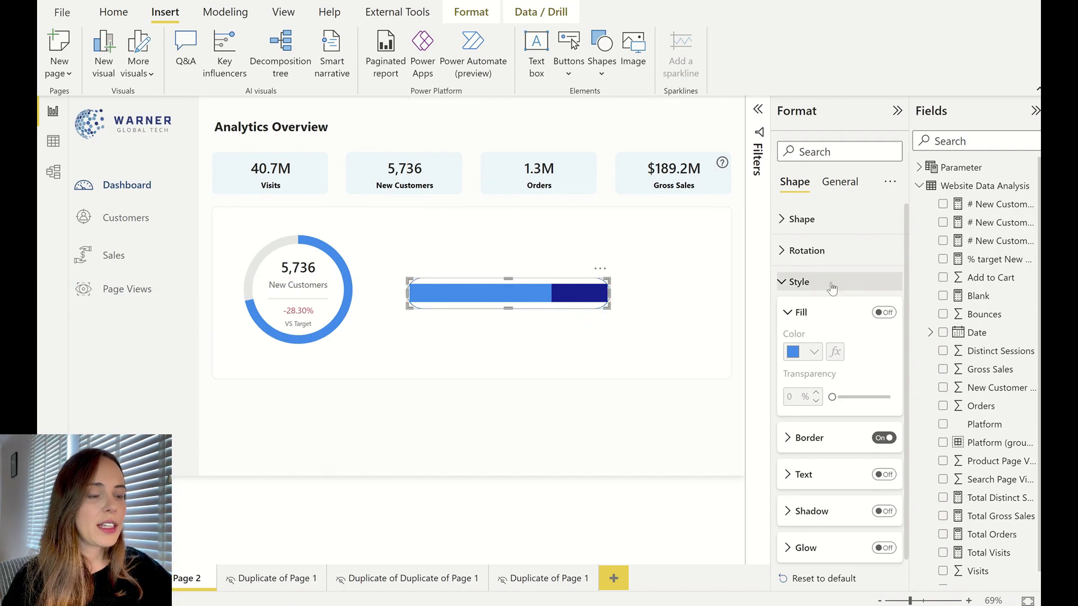
click(844, 444)
scroll(846, 444, down, 2)
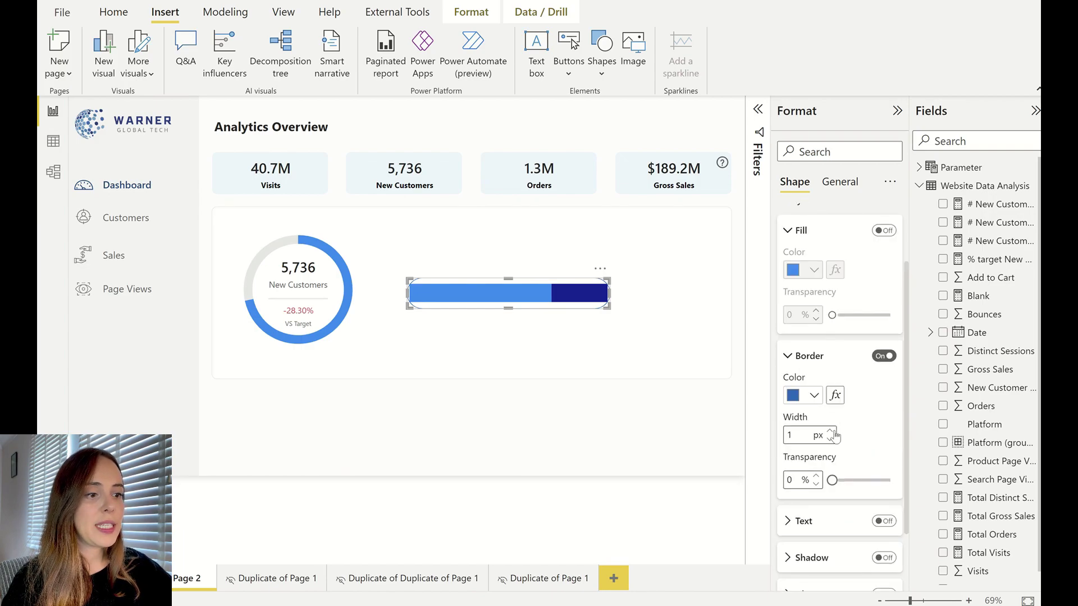
drag(509, 308, 512, 305)
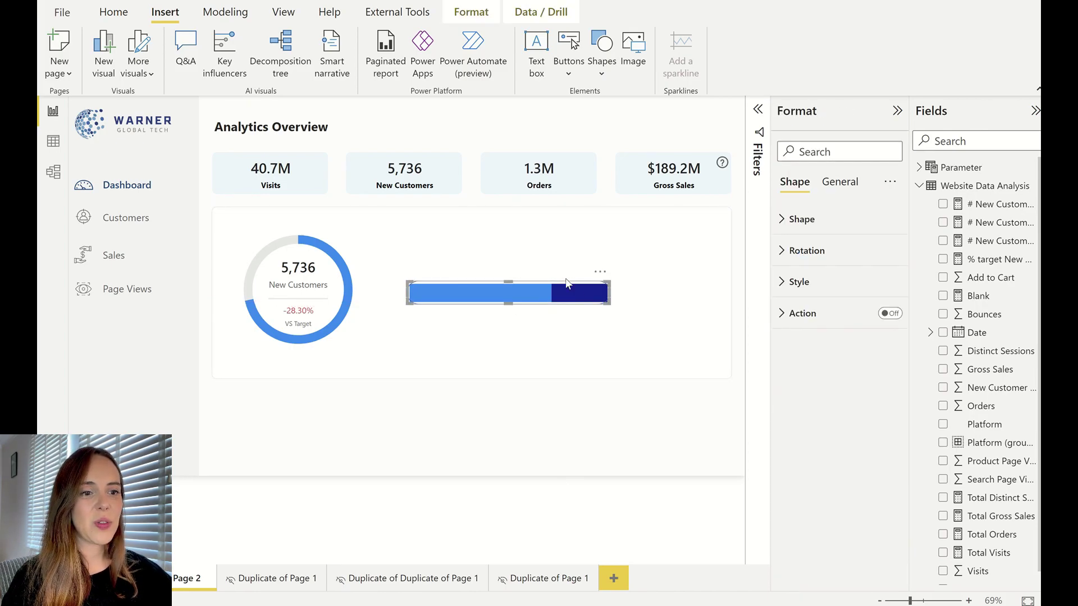
- Raise the pill shape's border width to 6 px
click(840, 183)
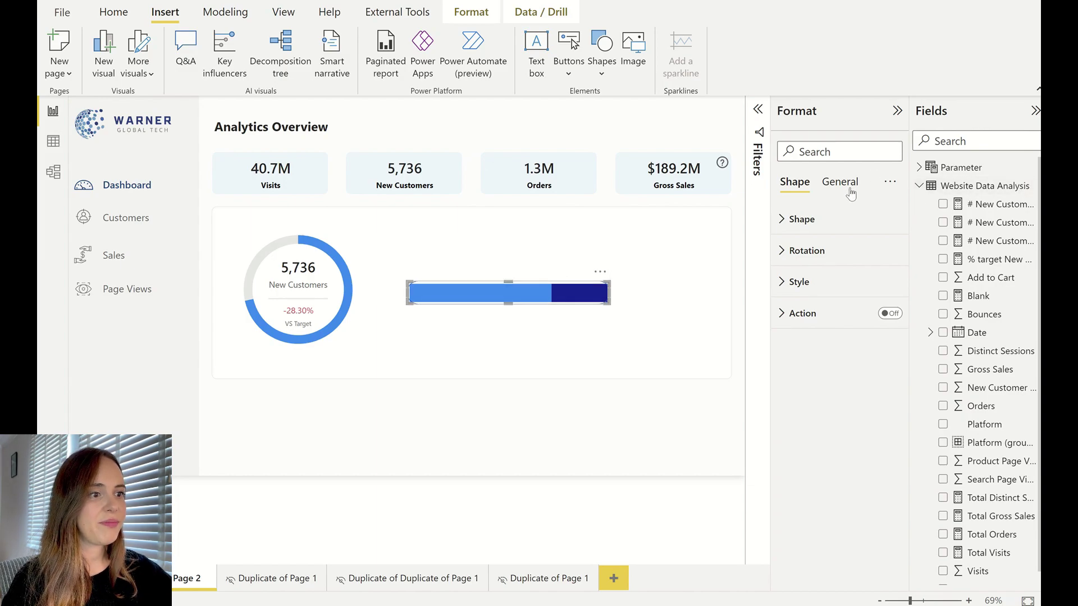
click(826, 222)
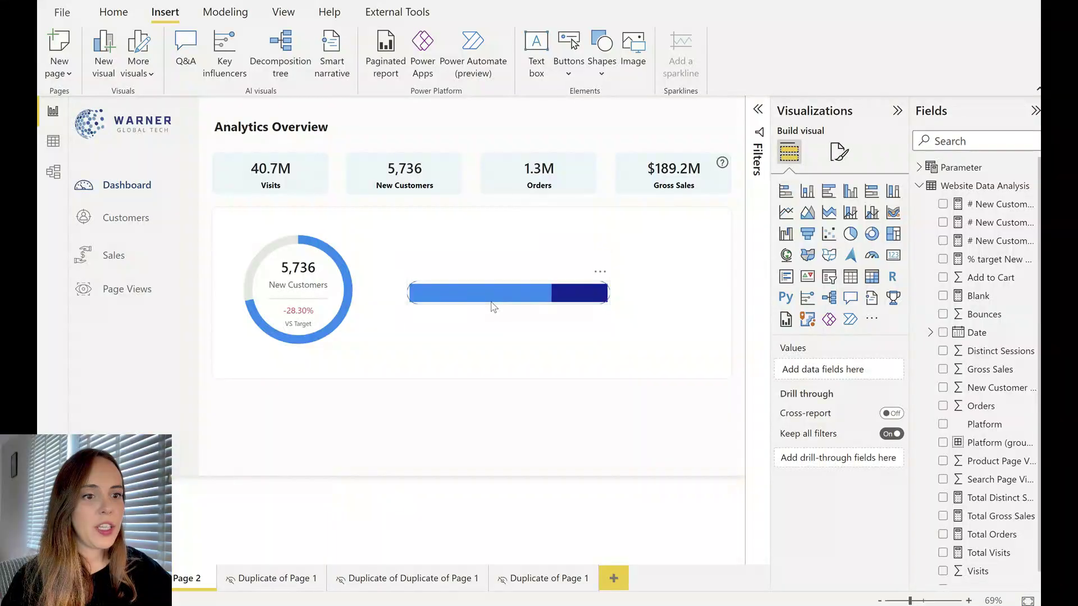
click(571, 307)
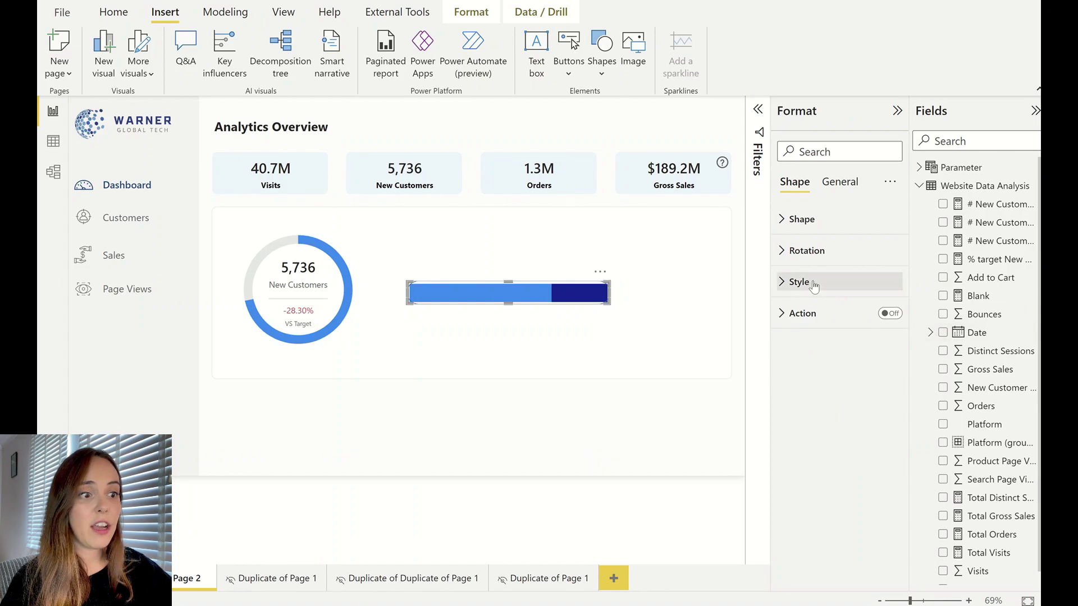
click(814, 284)
click(810, 437)
scroll(831, 352, down, 3)
click(831, 350)
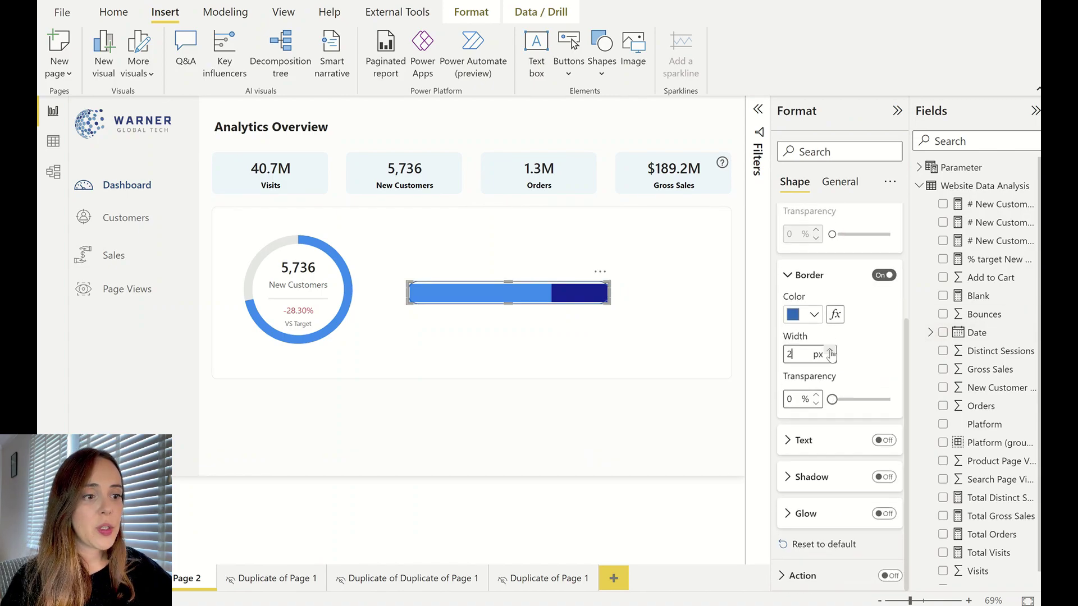
click(831, 351)
click(830, 350)
click(830, 351)
click(830, 350)
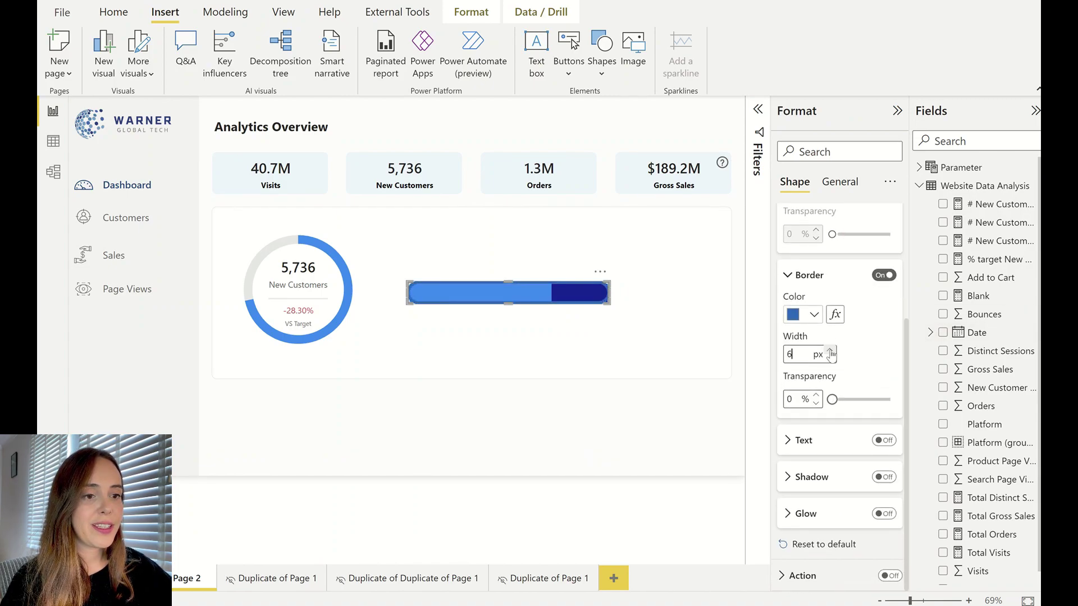
click(623, 438)
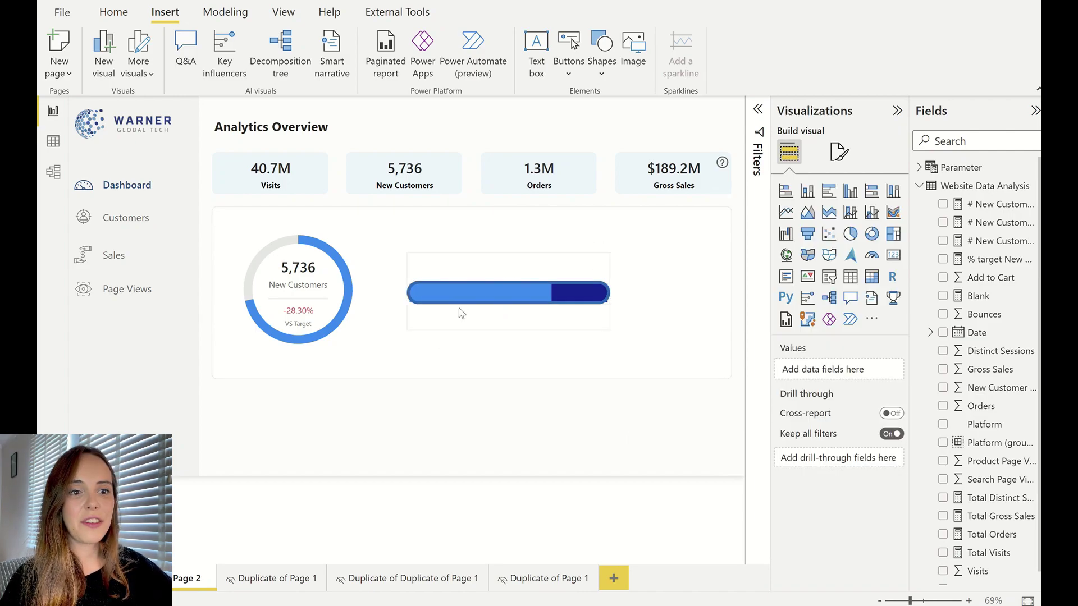
- Thicken the pill's border to 7 px and preview the bar
click(607, 288)
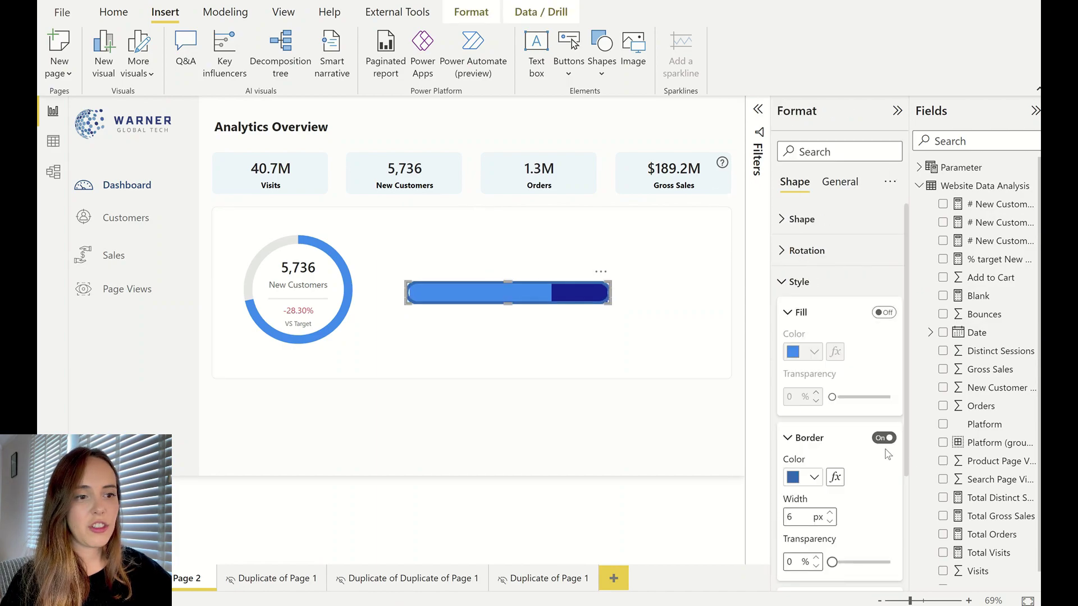
click(829, 513)
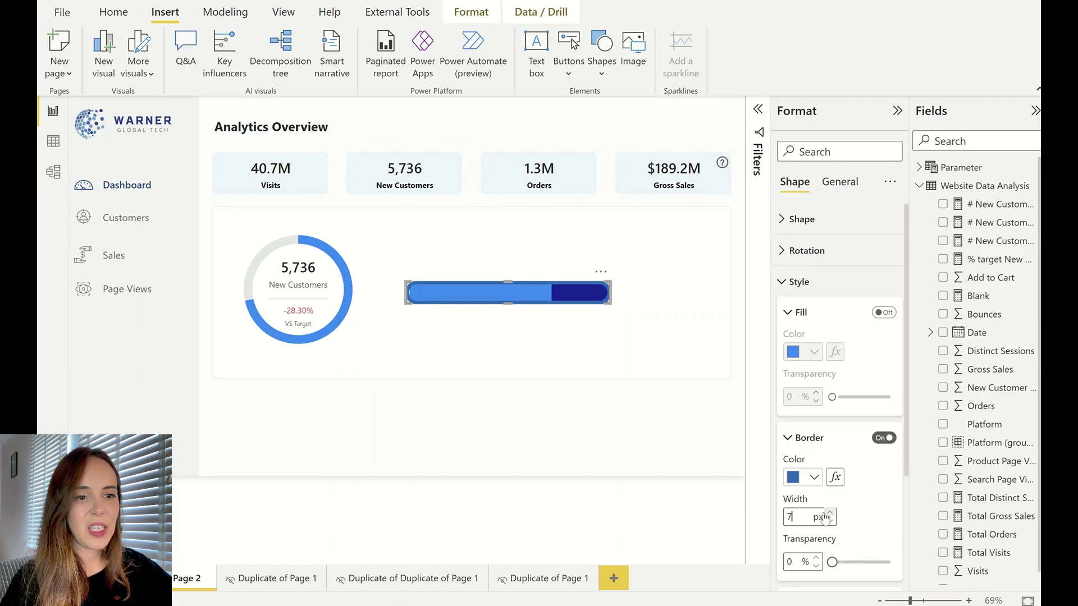
click(581, 443)
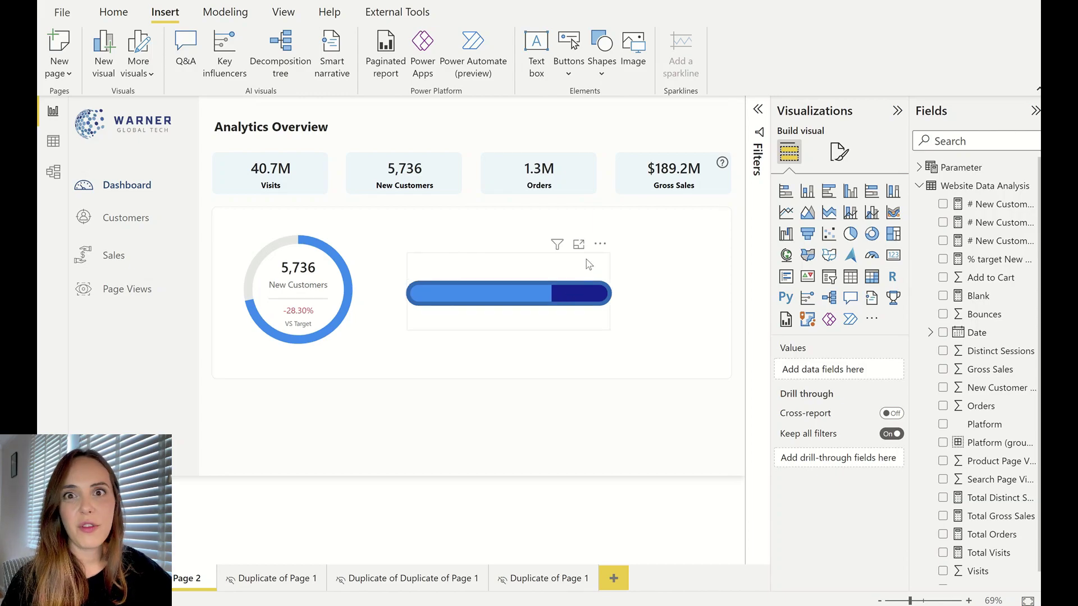
- Colour the bar's # New Customers to target portion light grey
click(561, 258)
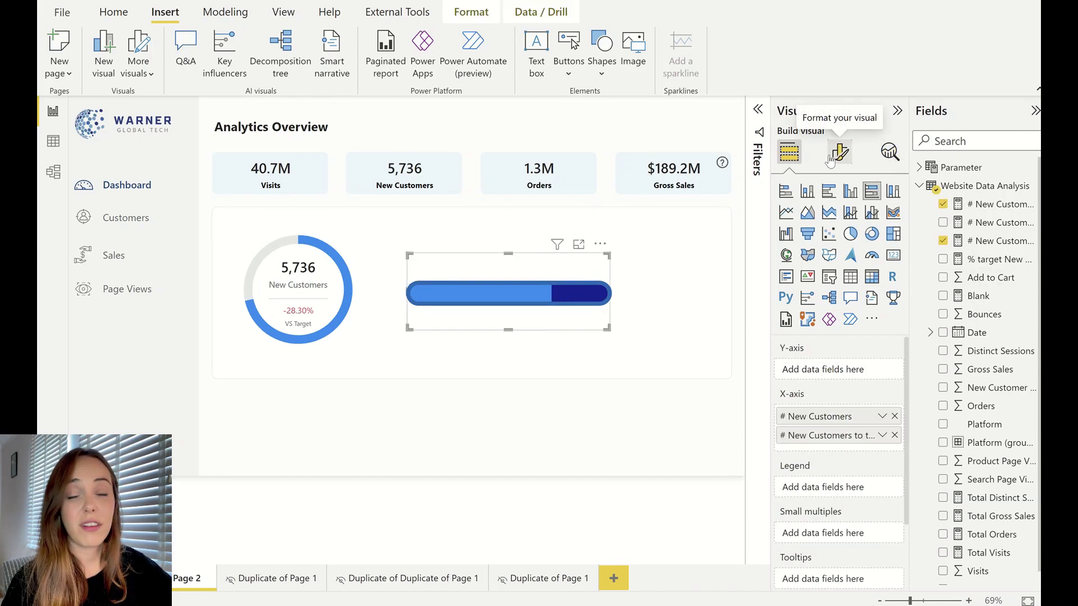
click(840, 151)
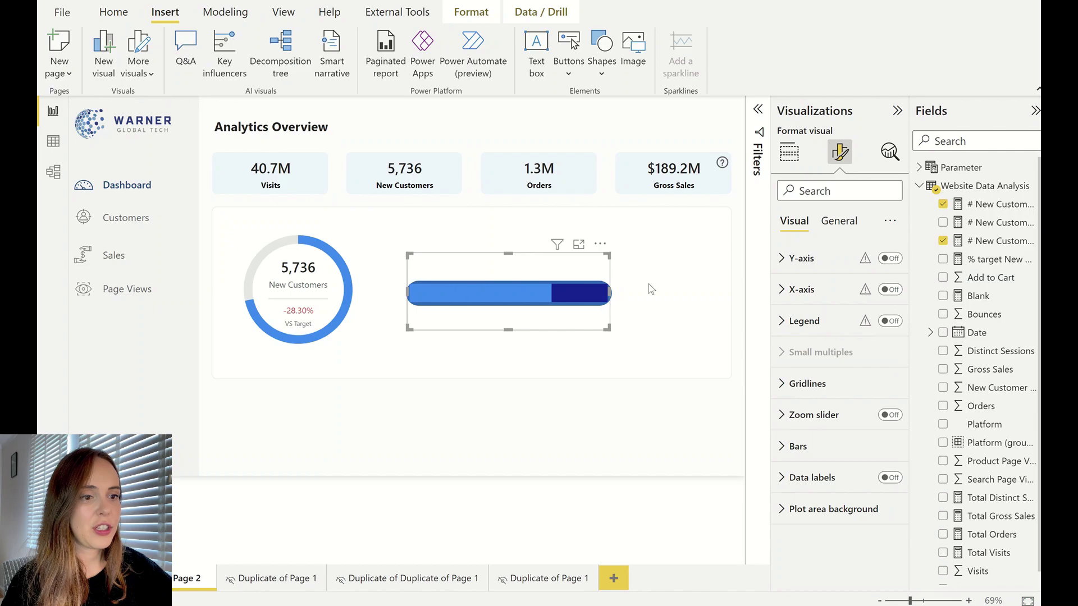
click(832, 438)
scroll(837, 443, down, 2)
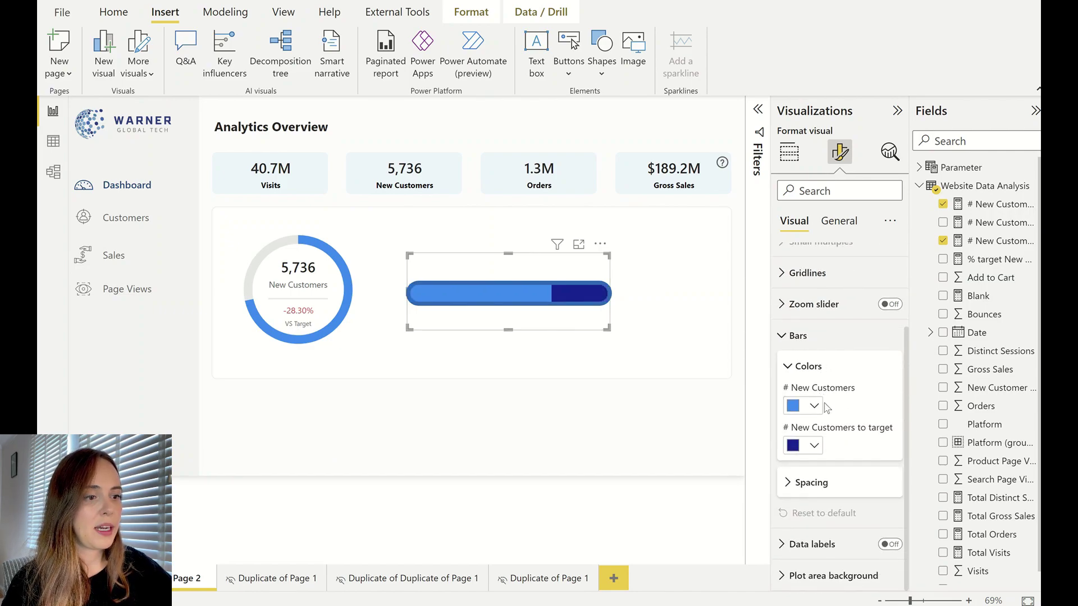
click(813, 446)
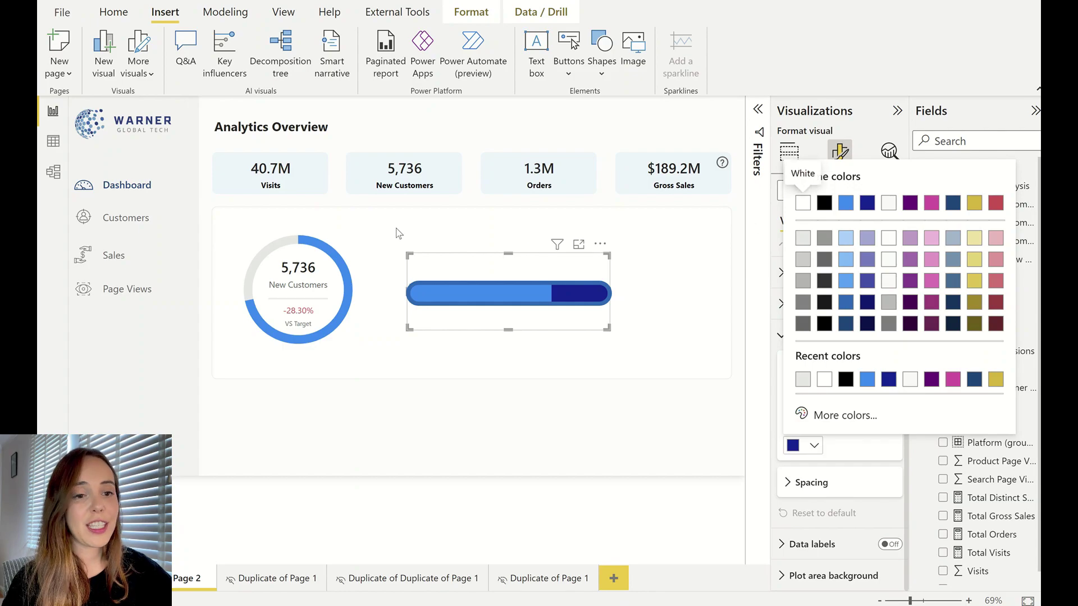
click(803, 238)
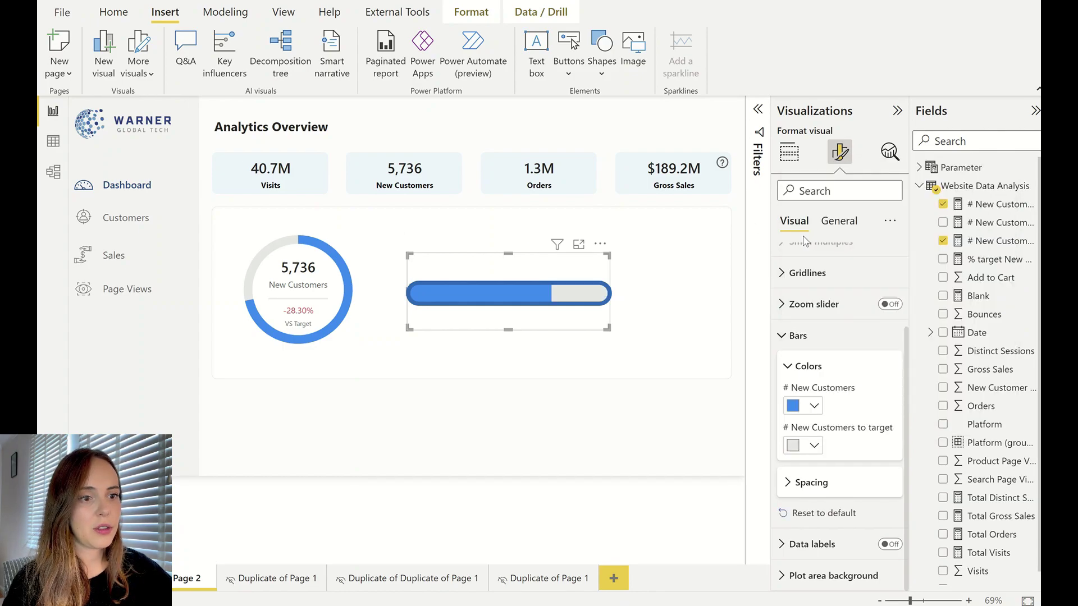
click(567, 306)
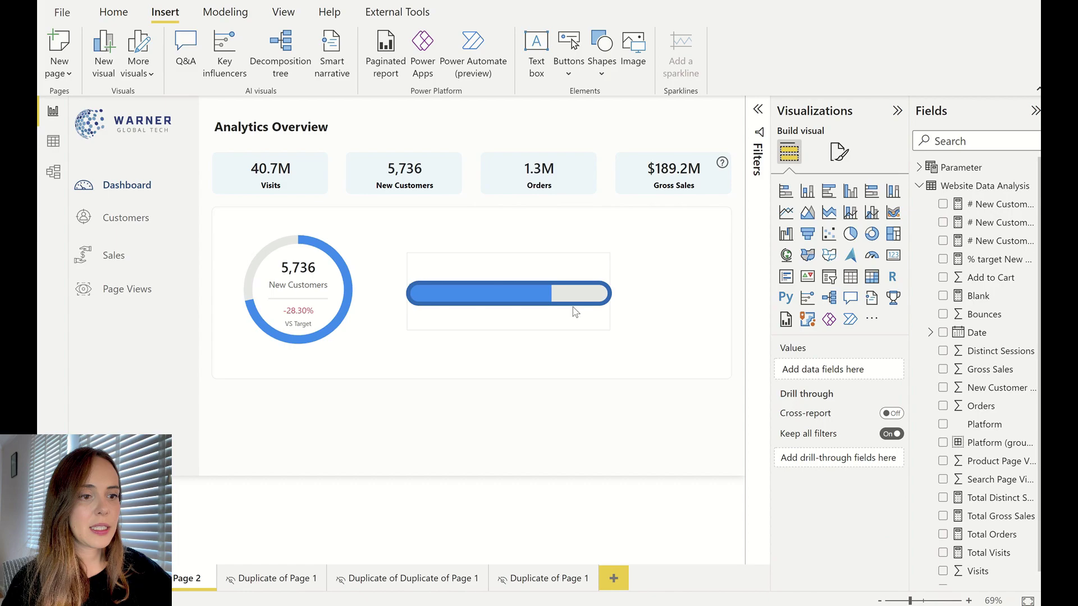
click(563, 335)
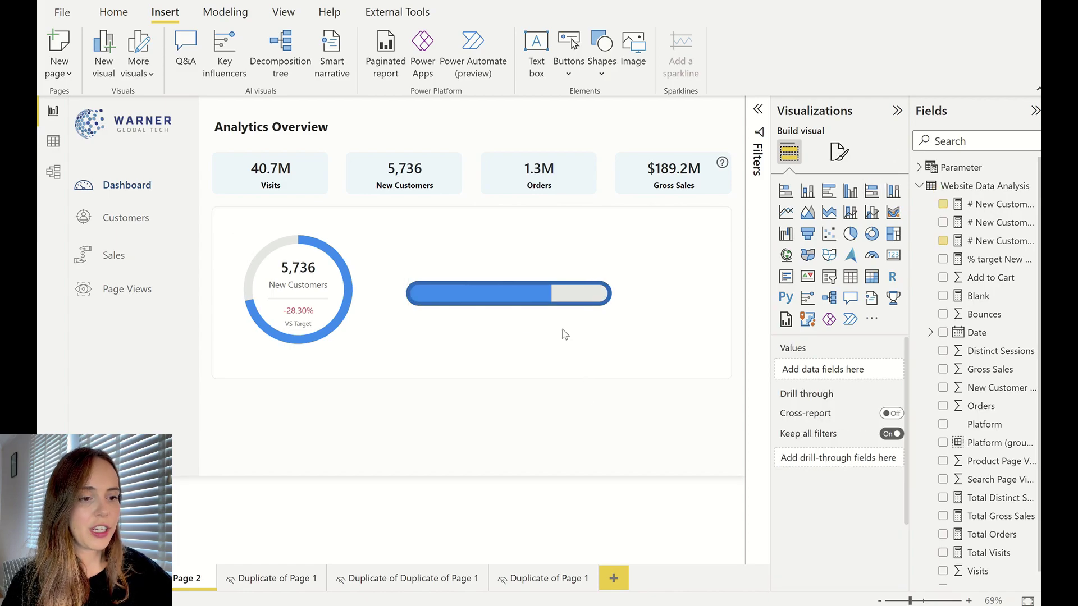
click(581, 287)
- Change the pill shape's border colour to light grey
click(800, 282)
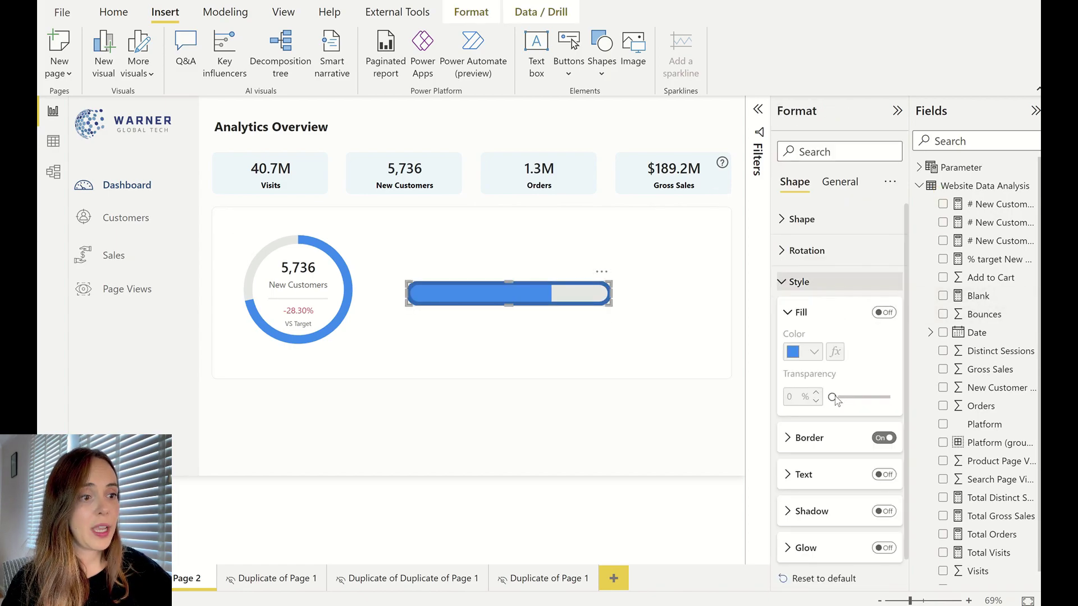
click(809, 438)
scroll(814, 393, down, 2)
click(808, 357)
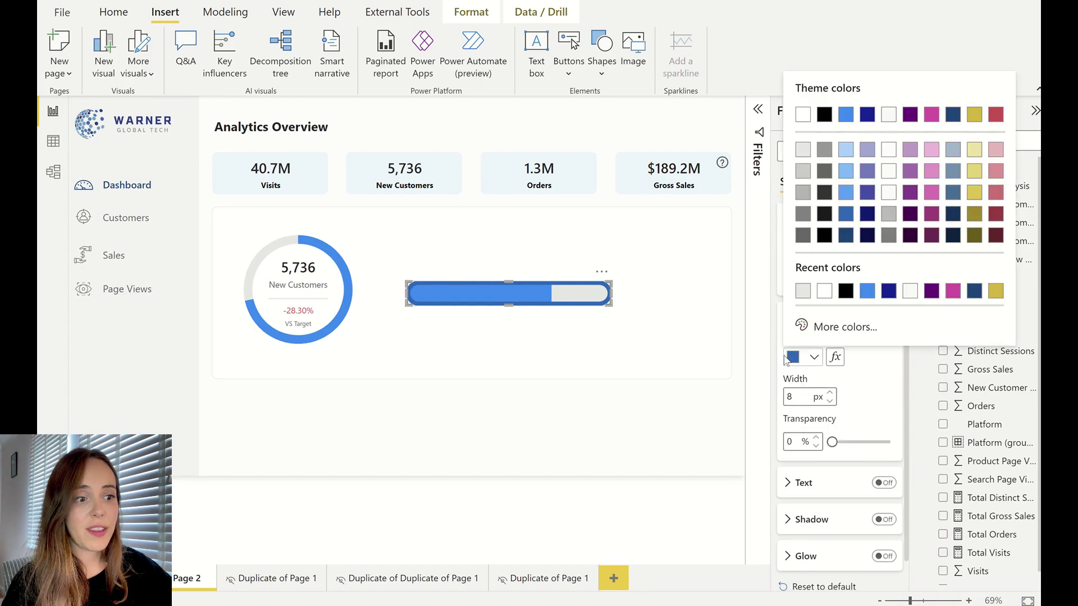
click(804, 150)
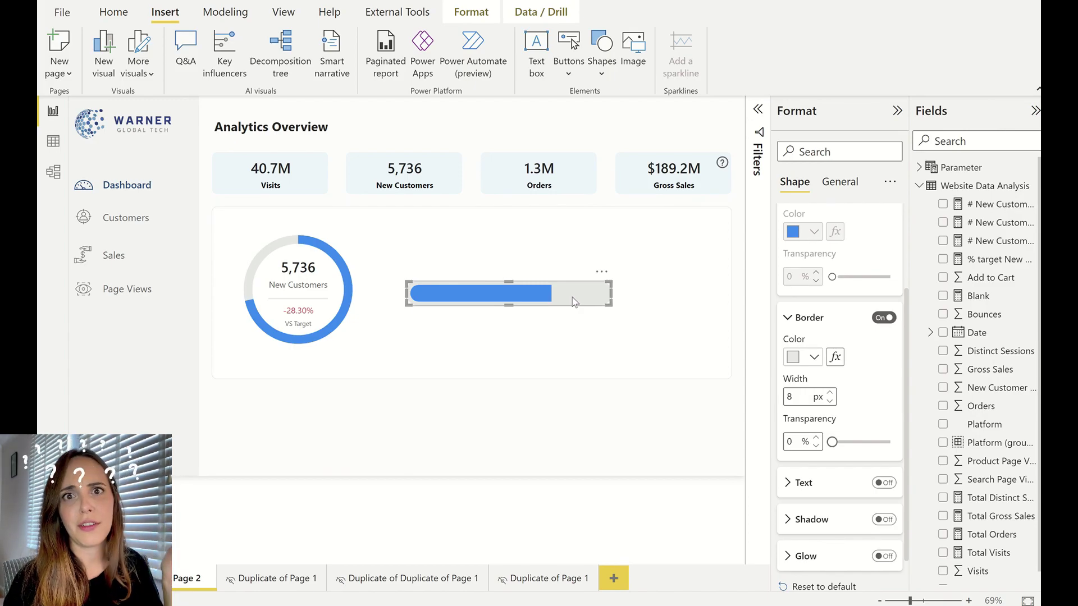
click(570, 450)
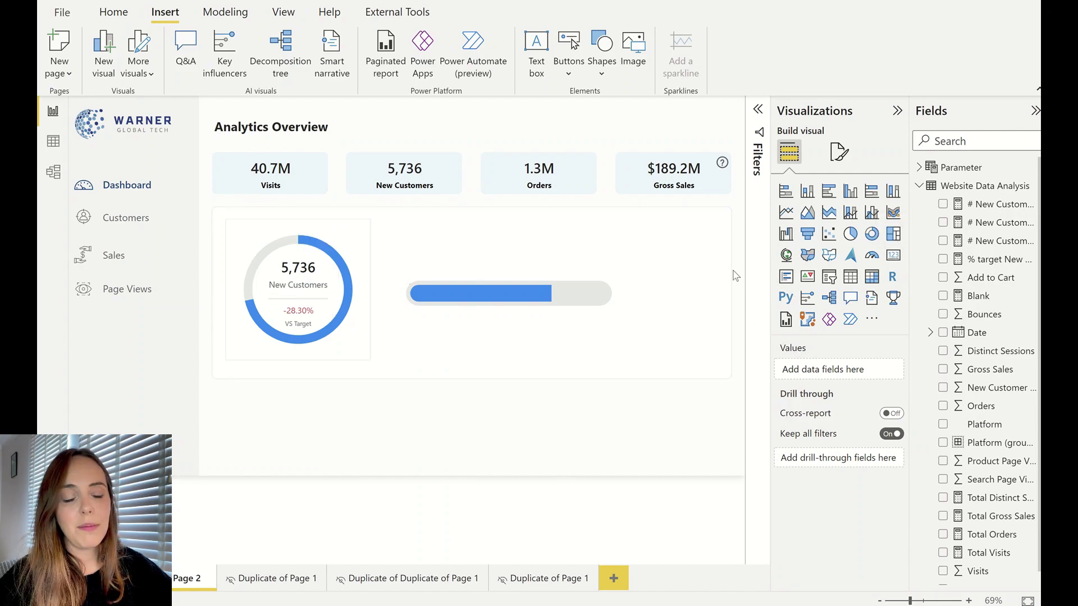
- Add a multi-row card of # New Customers labelled New Customers, sized just under the bar
click(787, 276)
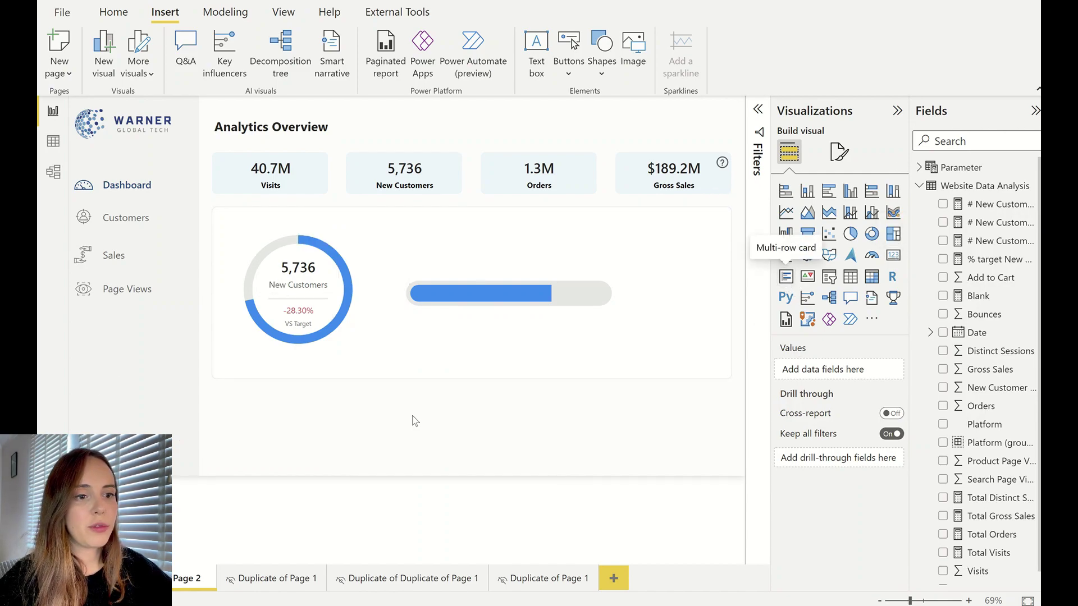
drag(178, 432, 444, 427)
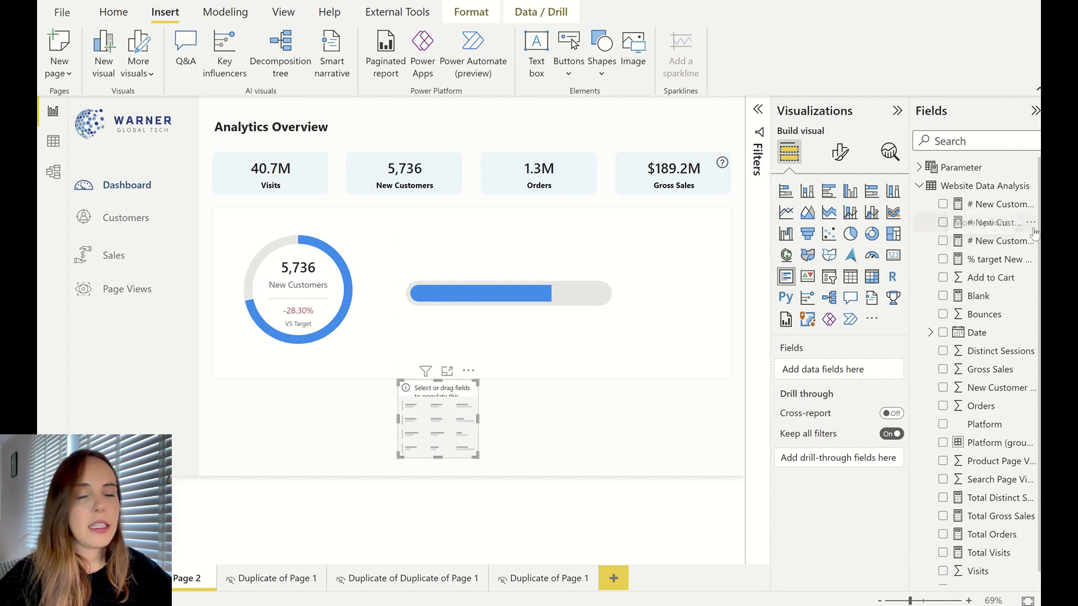
drag(980, 204, 848, 380)
double_click(814, 370)
key(Home)
key(Delete)
key(Delete)
key(Return)
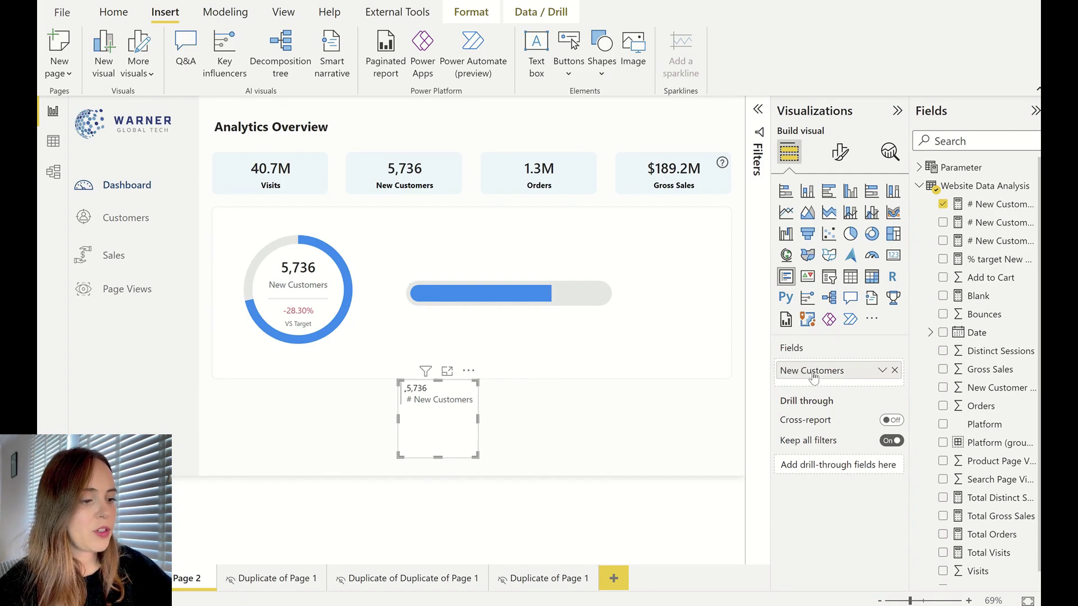
drag(415, 375, 424, 301)
drag(485, 383, 477, 345)
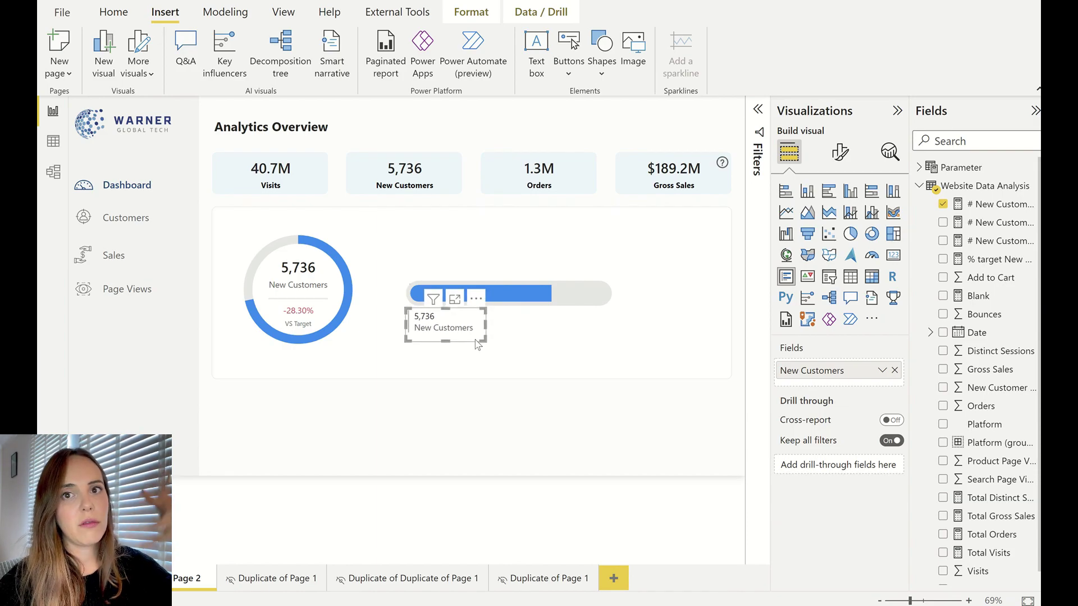
click(534, 436)
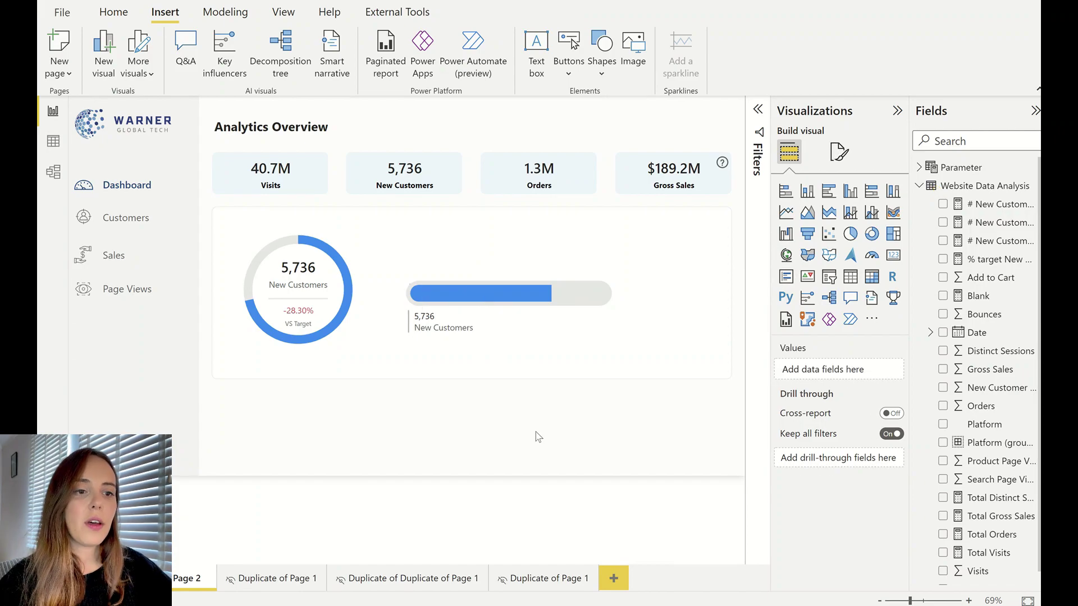
- Set the New Customers card's accent bar colour to blue
click(423, 332)
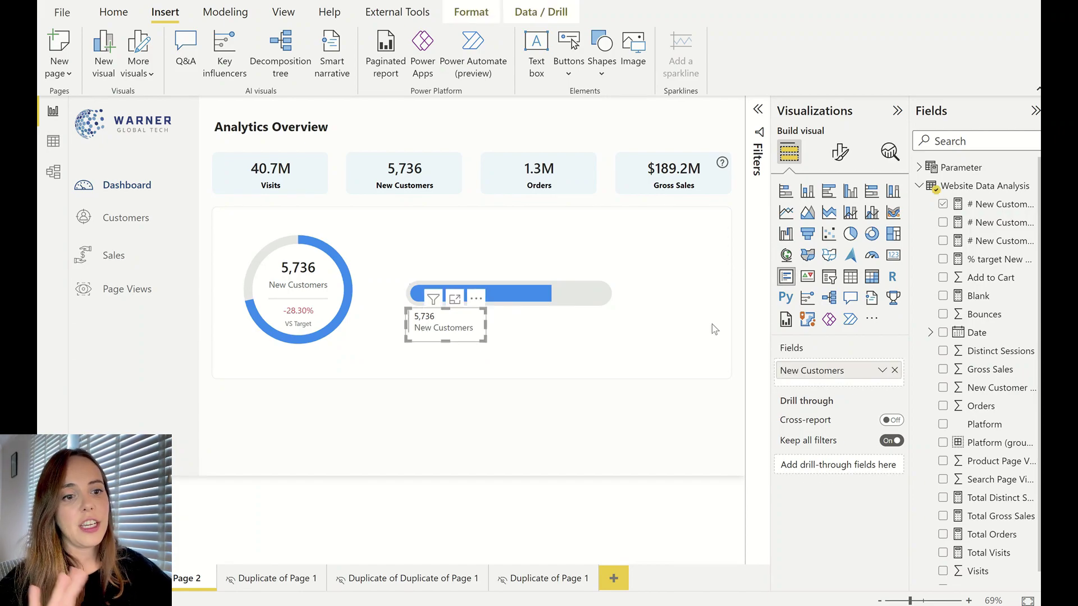
click(840, 151)
click(817, 549)
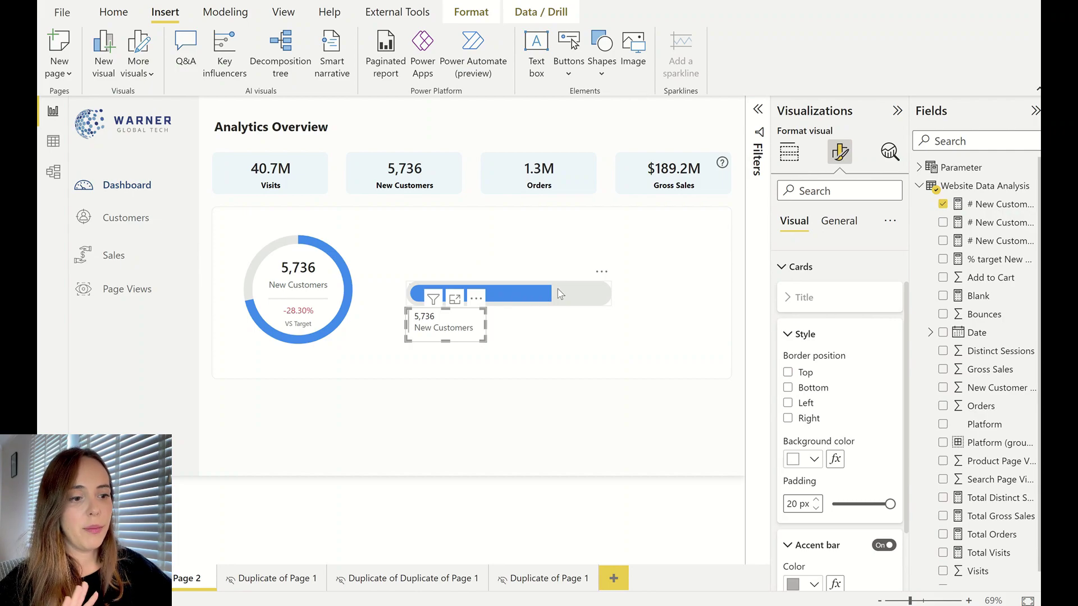
scroll(773, 505, down, 3)
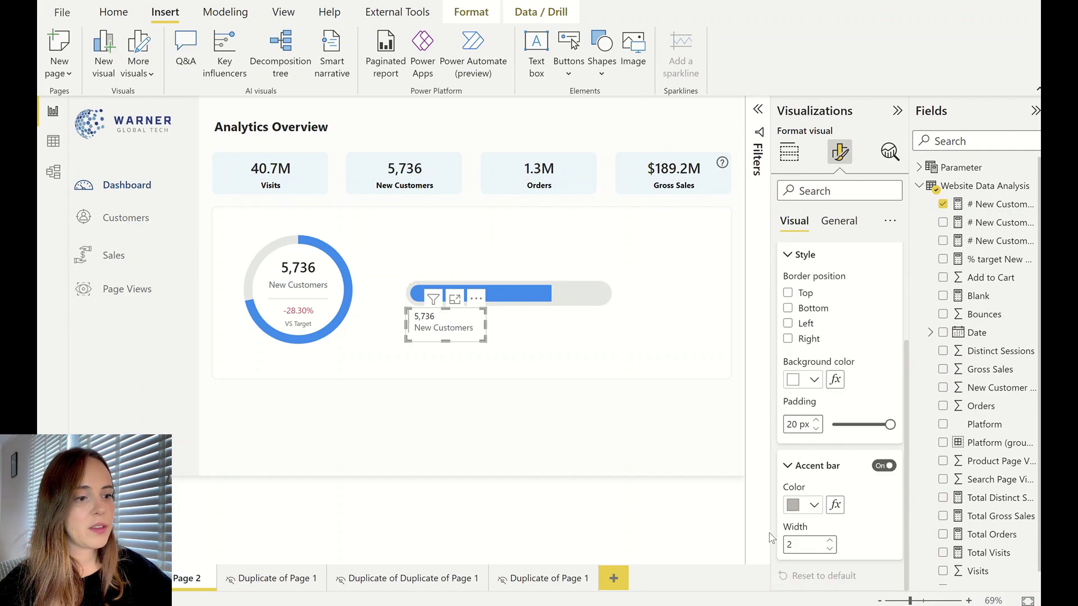
click(808, 505)
click(868, 439)
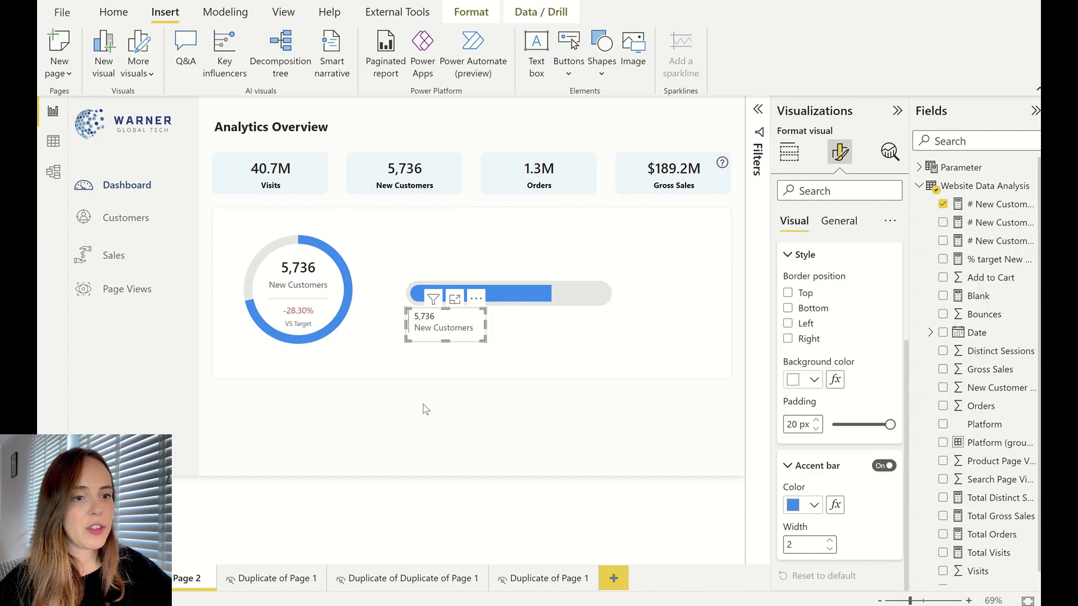
click(494, 408)
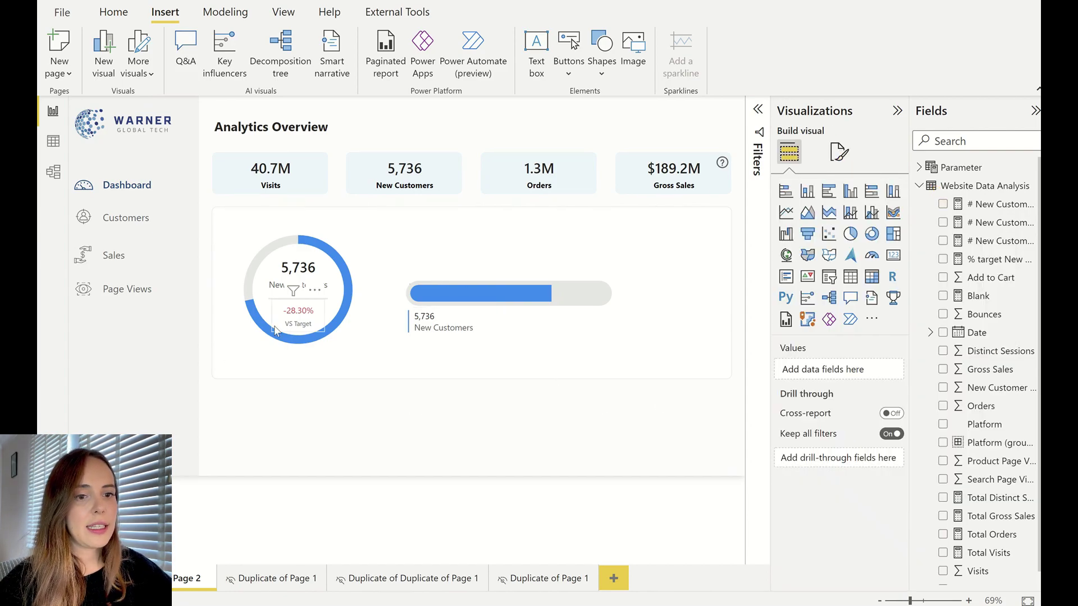
- Duplicate the -28.30% VS Target card under the bar's right end, aligned with the New Customers card
click(297, 323)
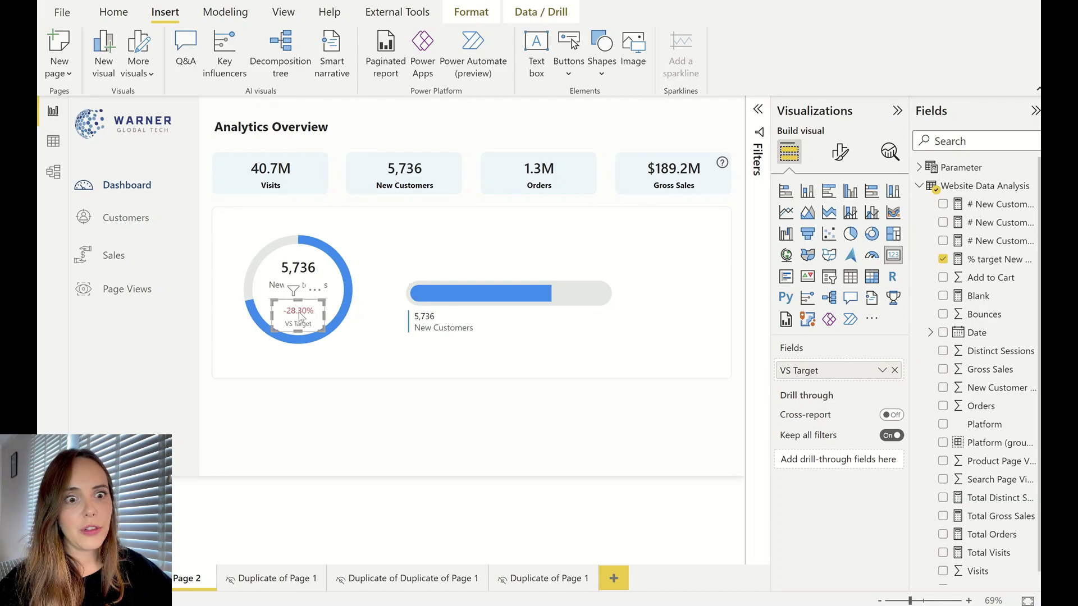
drag(300, 317, 581, 323)
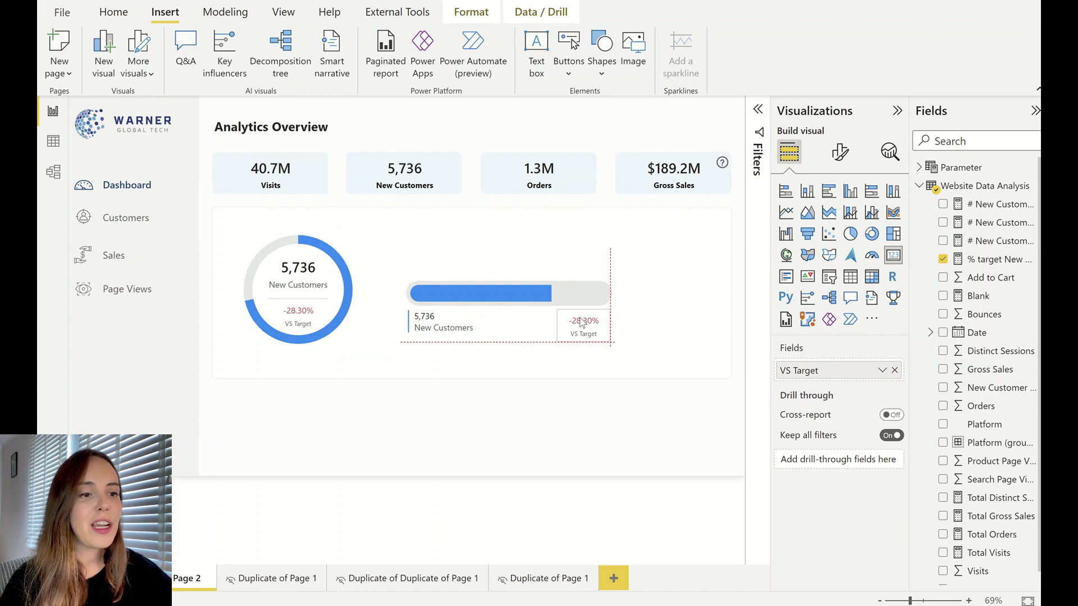
drag(582, 323, 584, 320)
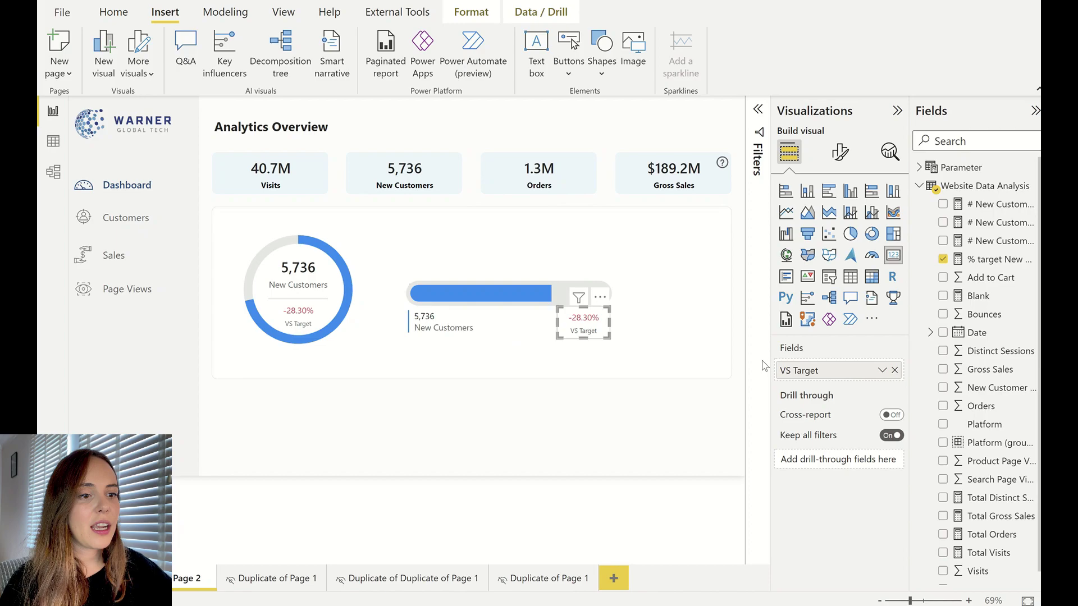
key(Escape)
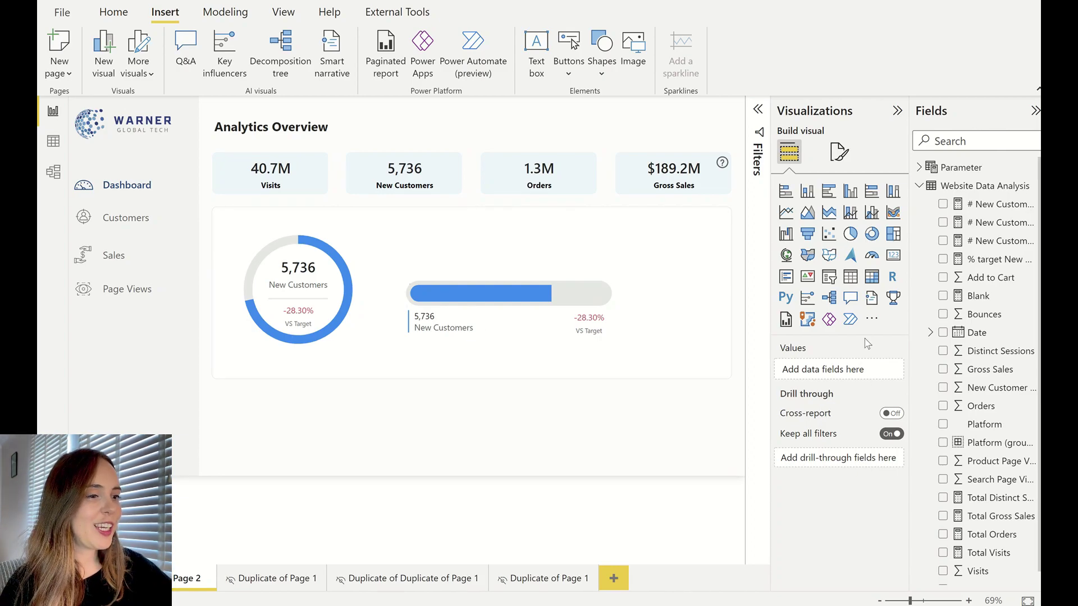
- Add a Platform slicer and test it with Android, iPhone, Macintosh and MacOSX, leaving 680 New Customers
click(828, 276)
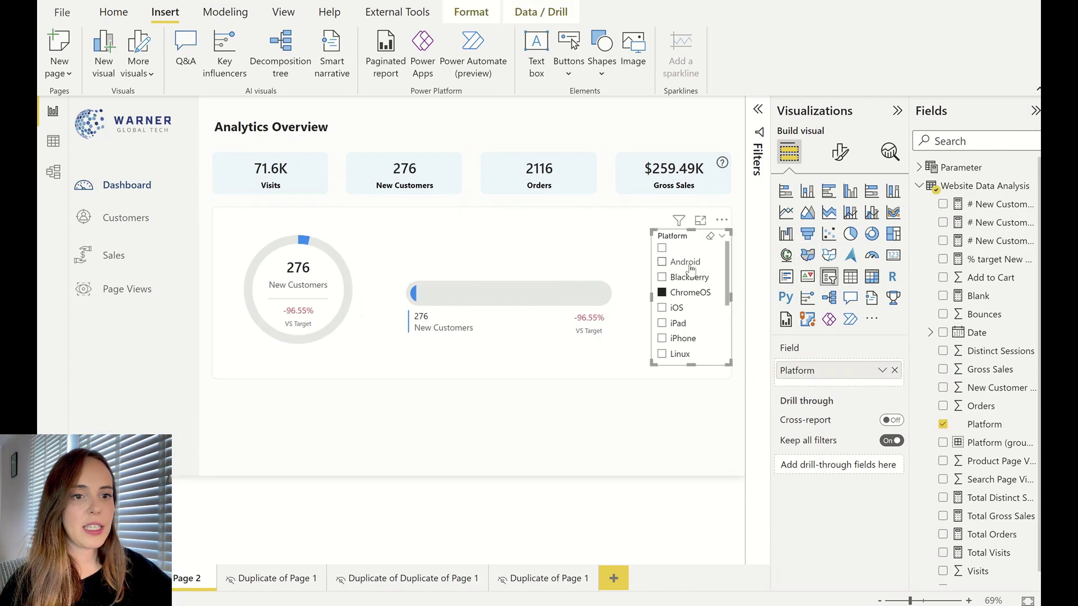
click(690, 263)
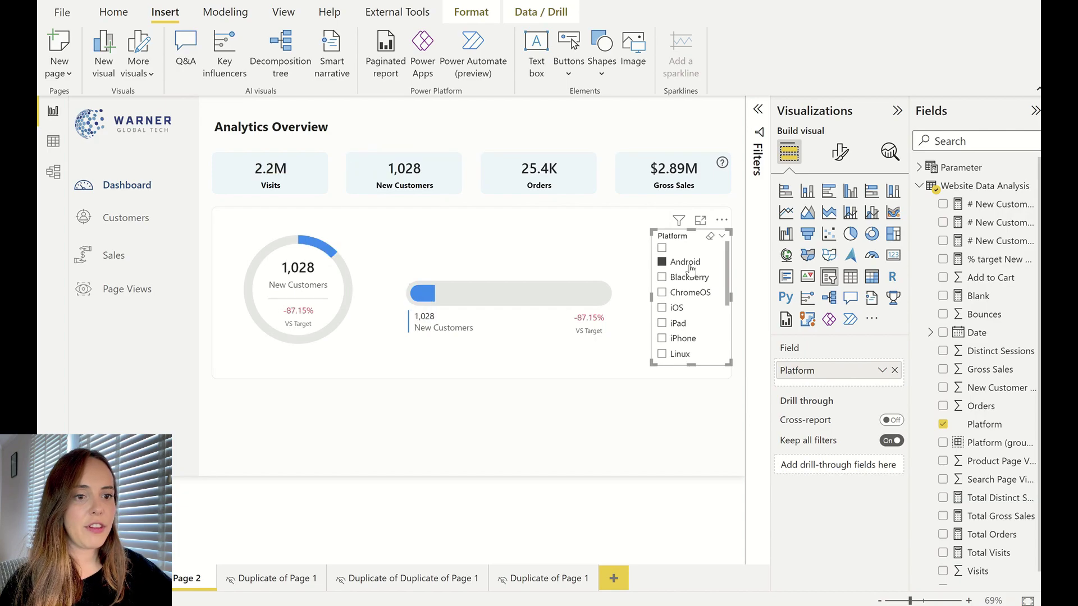
click(674, 338)
scroll(682, 331, down, 1)
click(686, 317)
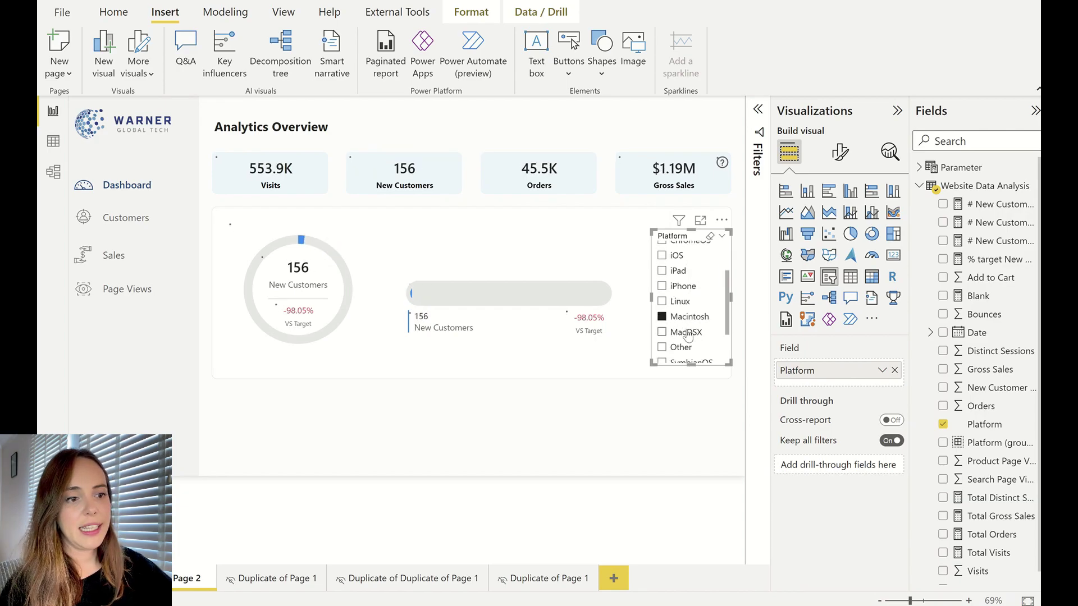
click(686, 332)
click(686, 333)
scroll(686, 315, up, 3)
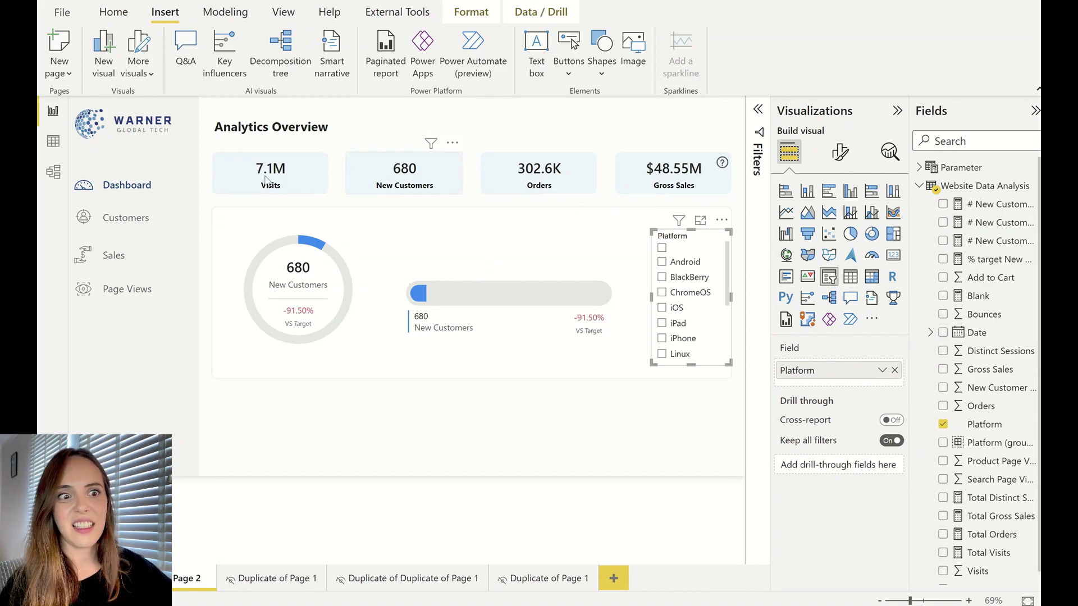
click(672, 459)
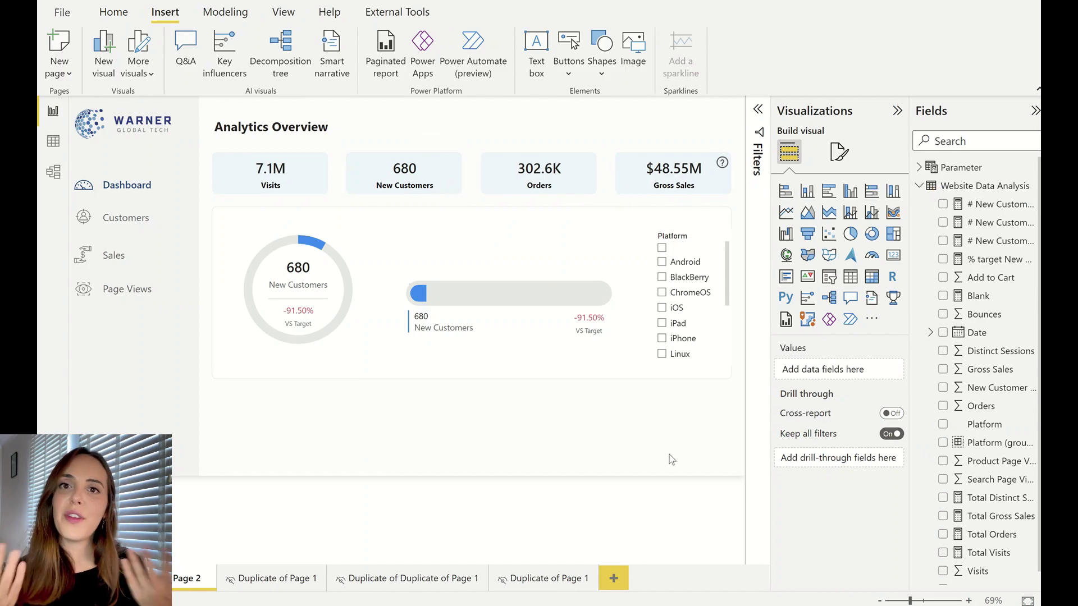